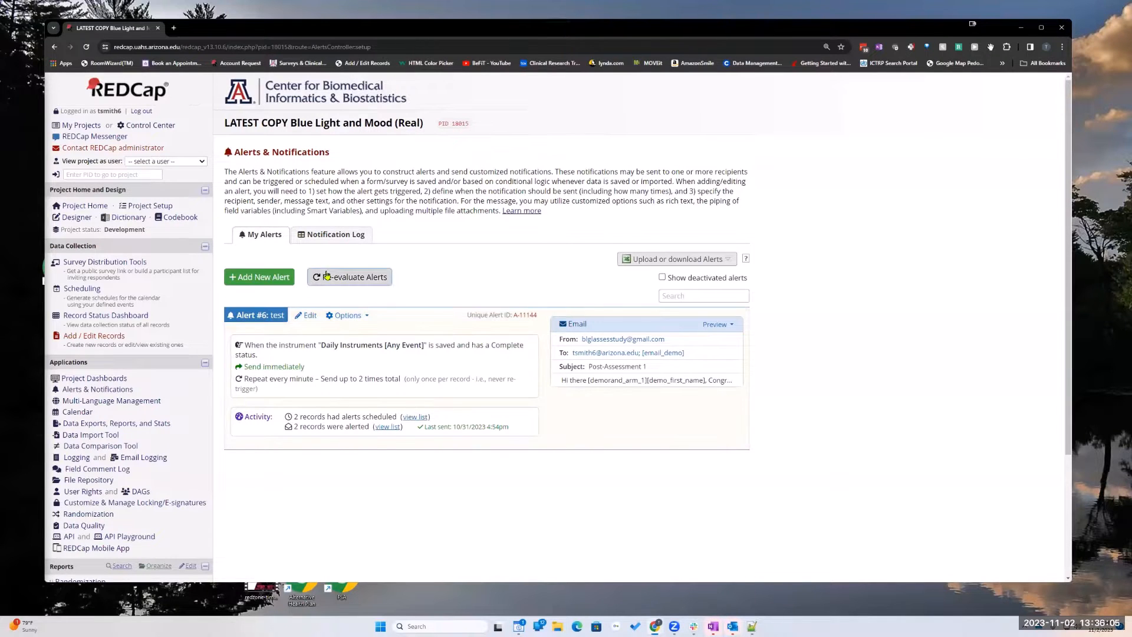
Review the trigger, repeat schedule and email settings of the Daily Instruments alert on the Alerts & Notifications page
scroll(465, 266, "down", 1)
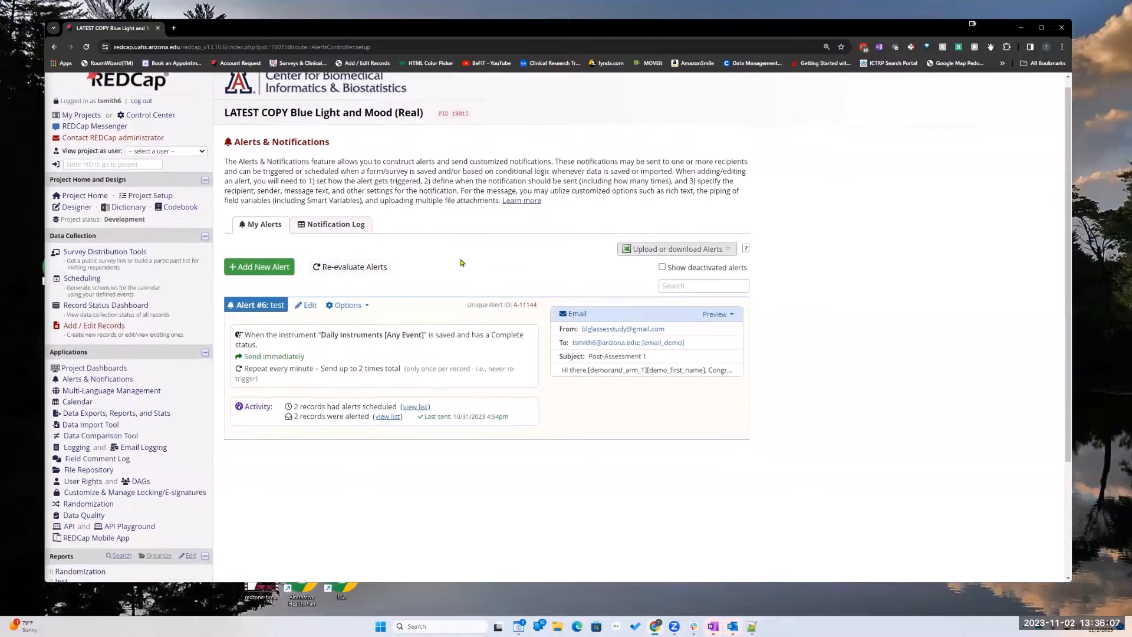
scroll(471, 272, "down", 1)
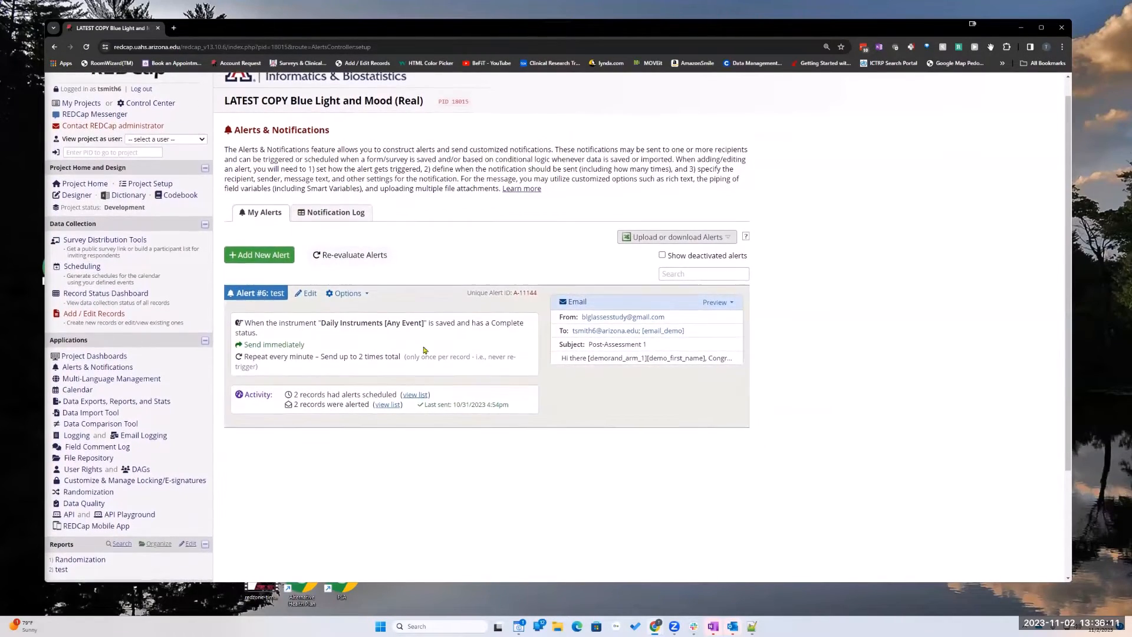
scroll(518, 244, "up", 1)
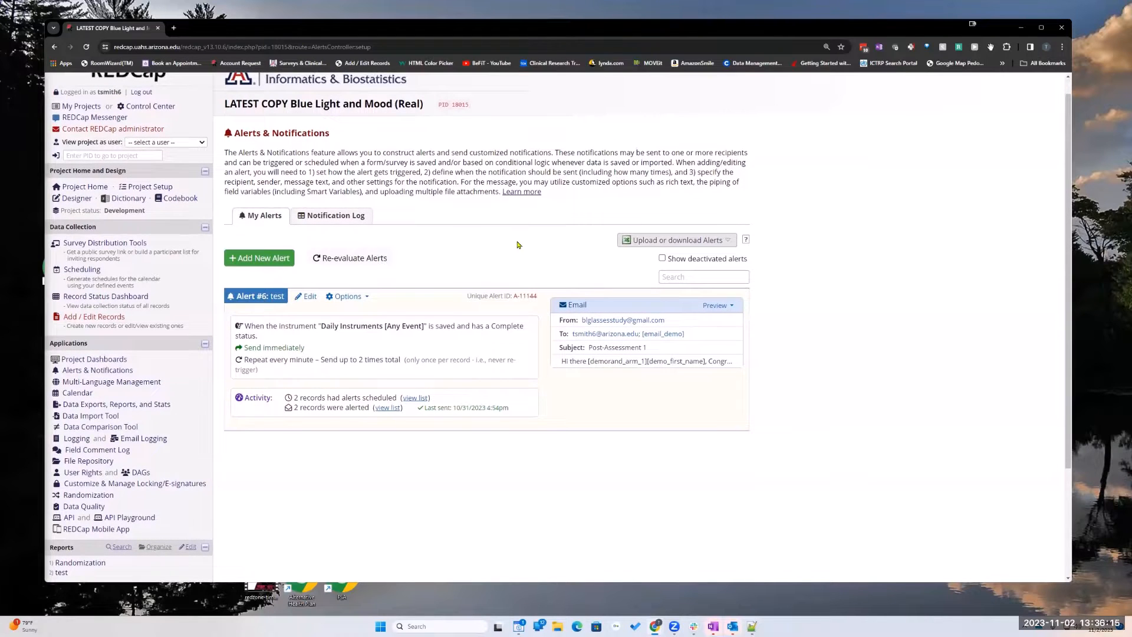
scroll(517, 244, "down", 1)
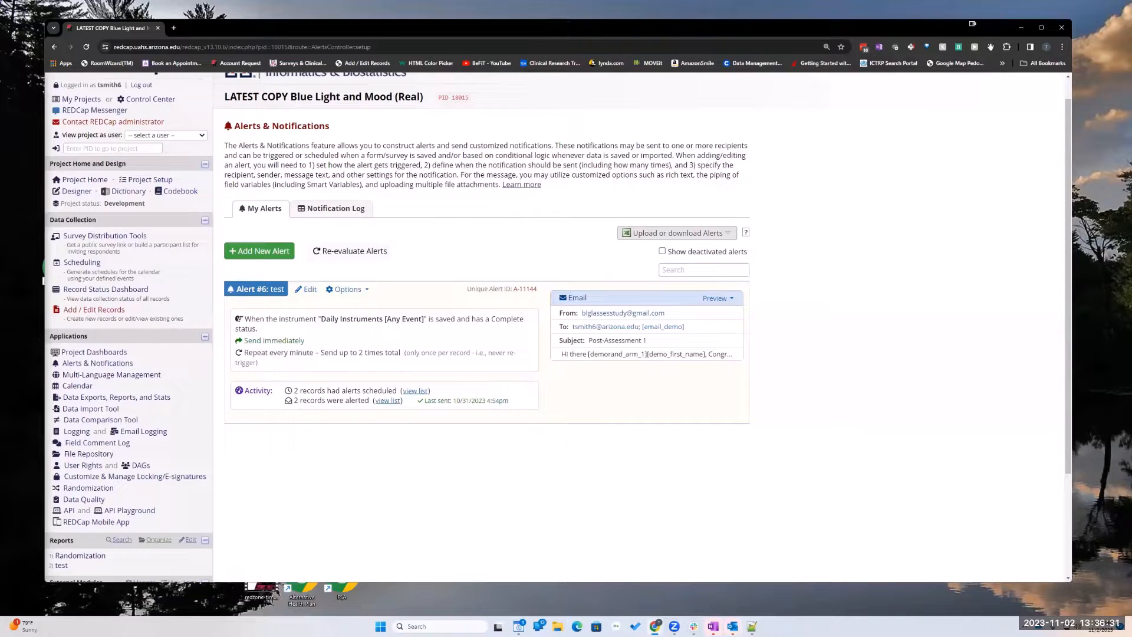
scroll(139, 289, "up", 1)
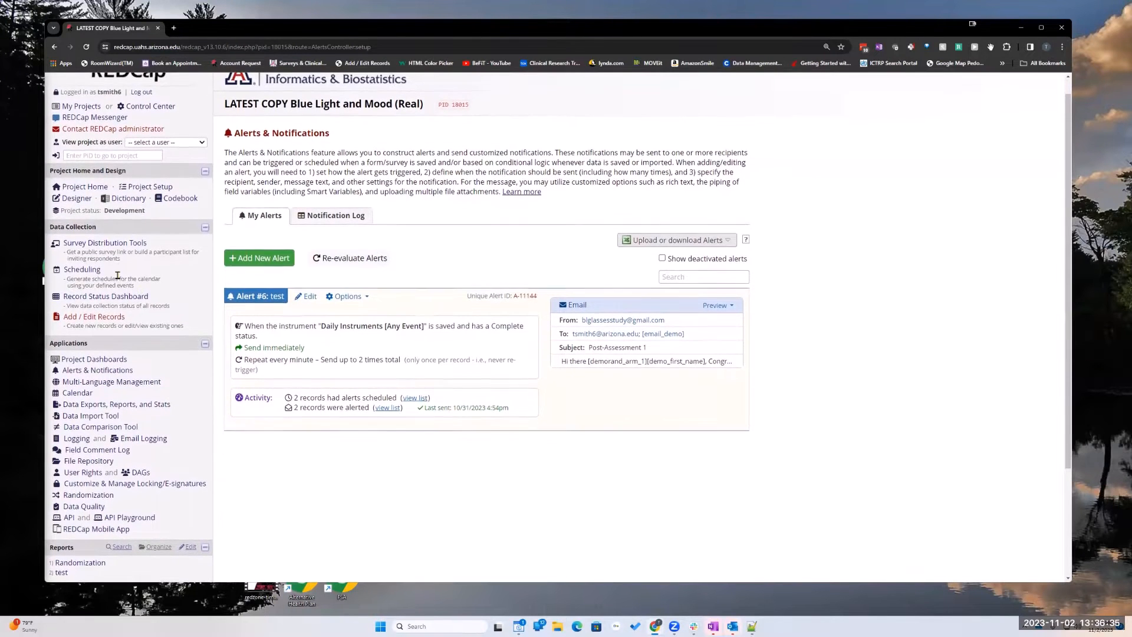
scroll(118, 275, "up", 1)
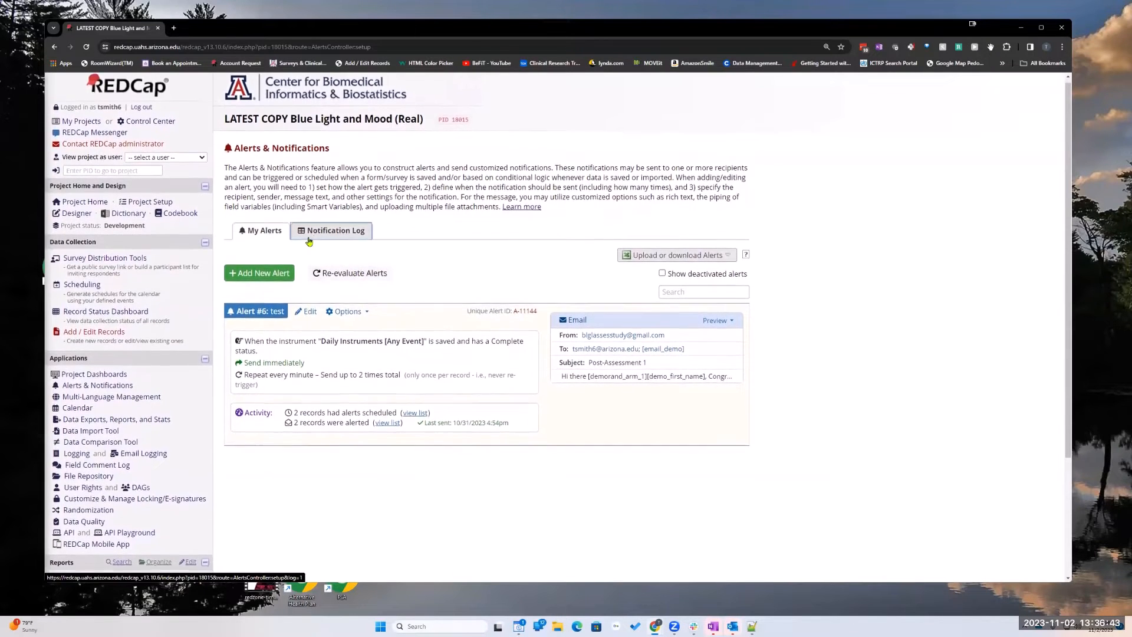
scroll(390, 383, "down", 1)
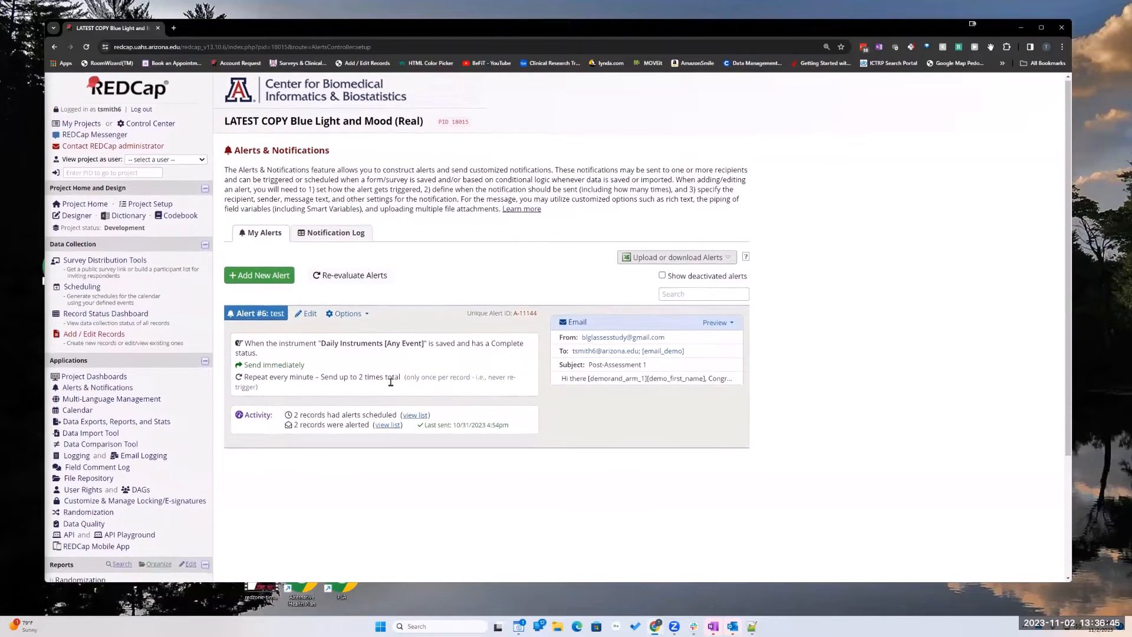
scroll(285, 336, "down", 1)
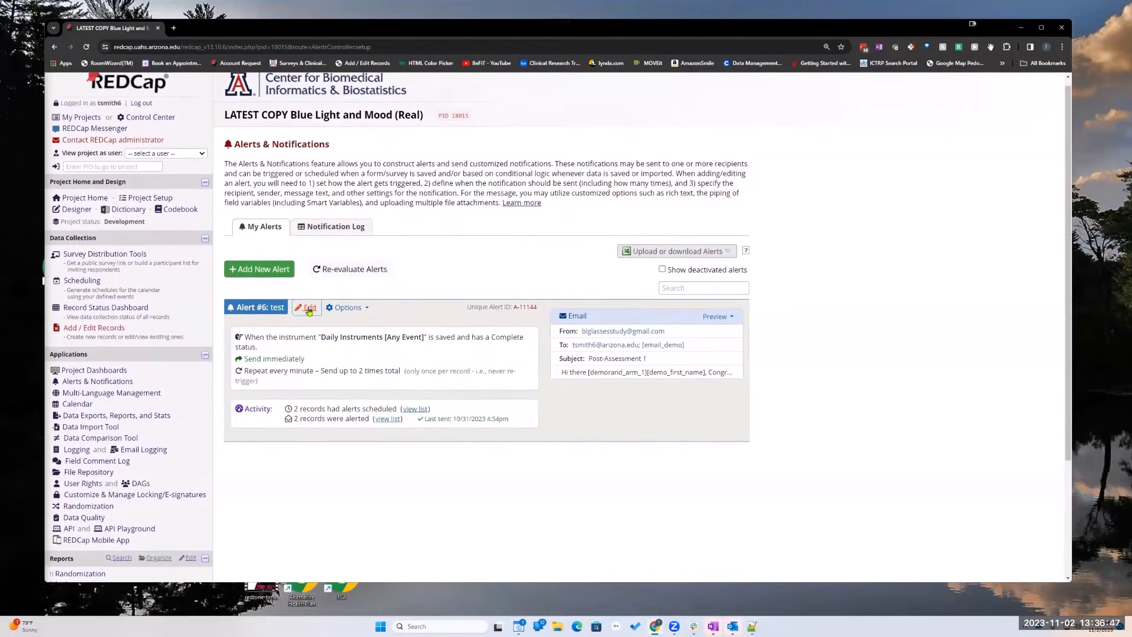
scroll(309, 311, "up", 1)
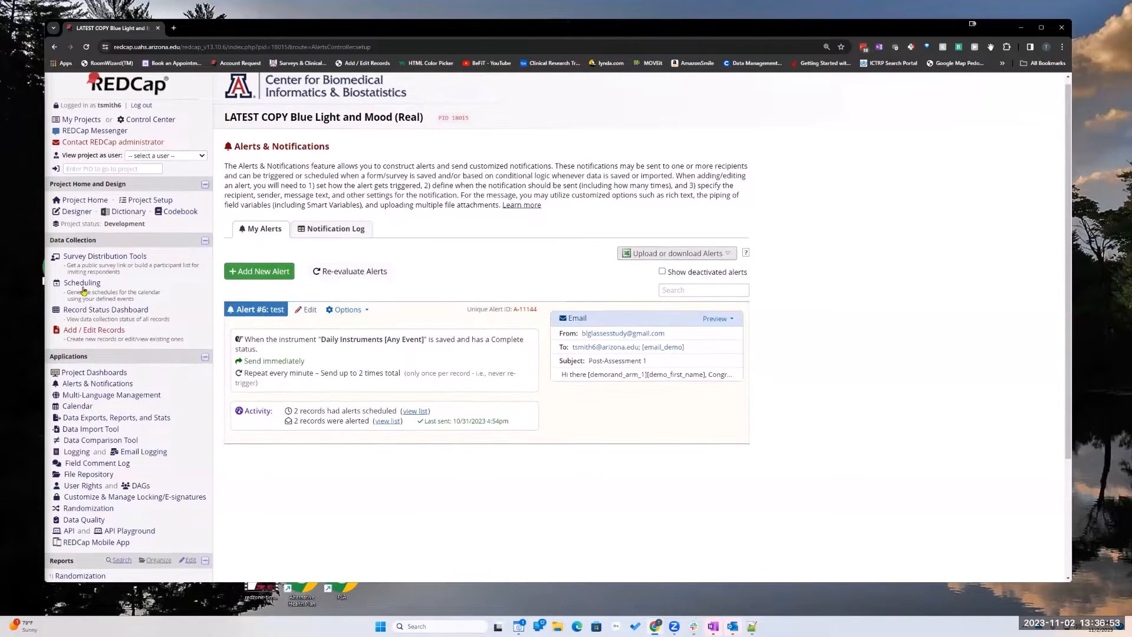
Open the project's Designate Instruments for My Events page by way of the project setup
left_click(74, 211)
scroll(74, 211, "down", 1)
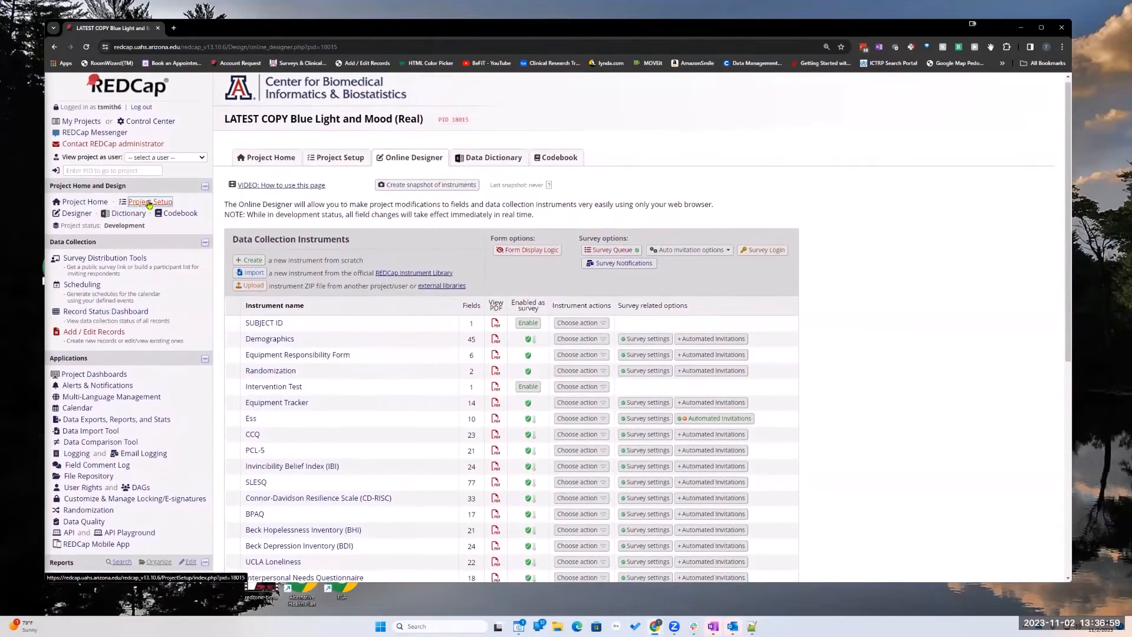
left_click(149, 202)
scroll(236, 294, "down", 2)
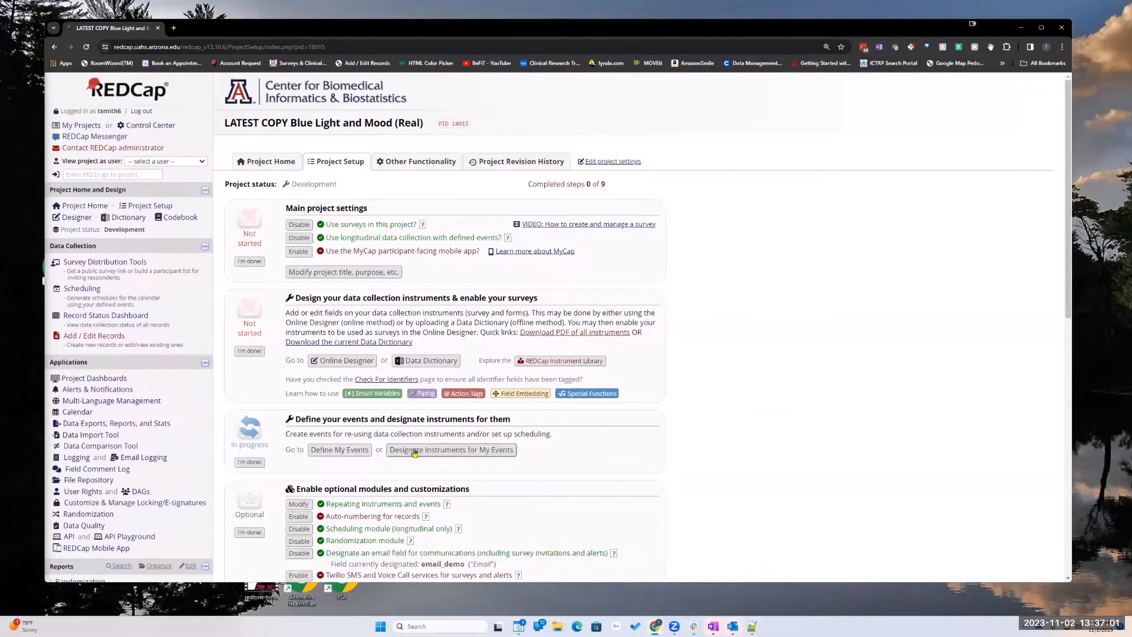
left_click(414, 452)
scroll(722, 500, "down", 1)
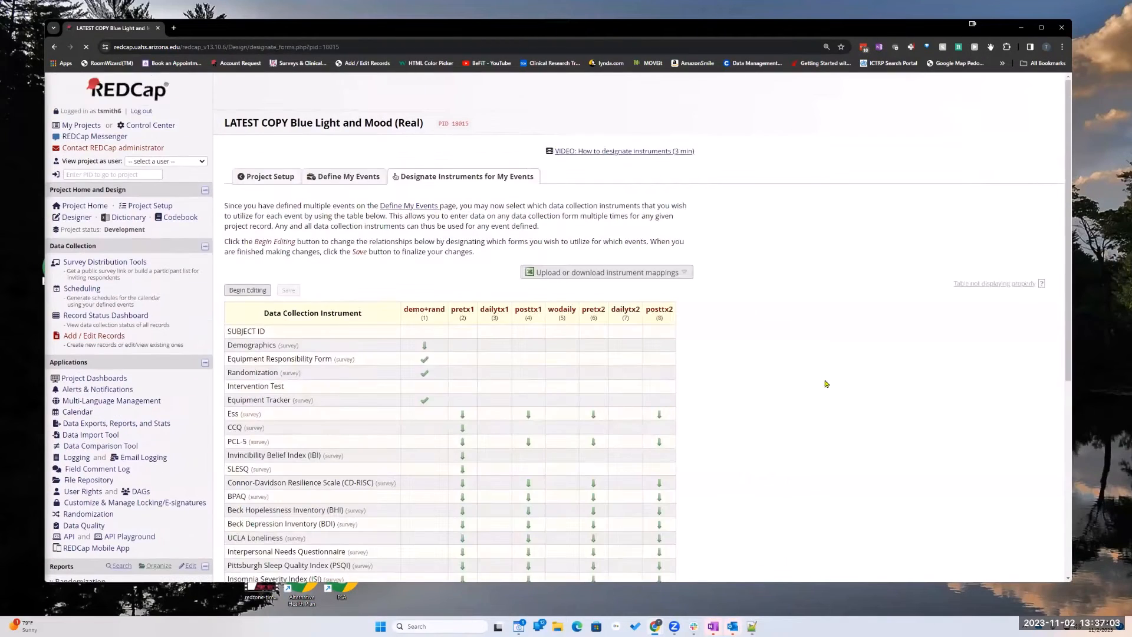
Examine the instruments designated for the pretx1 event, starting with the Ess survey
scroll(823, 378, "down", 3)
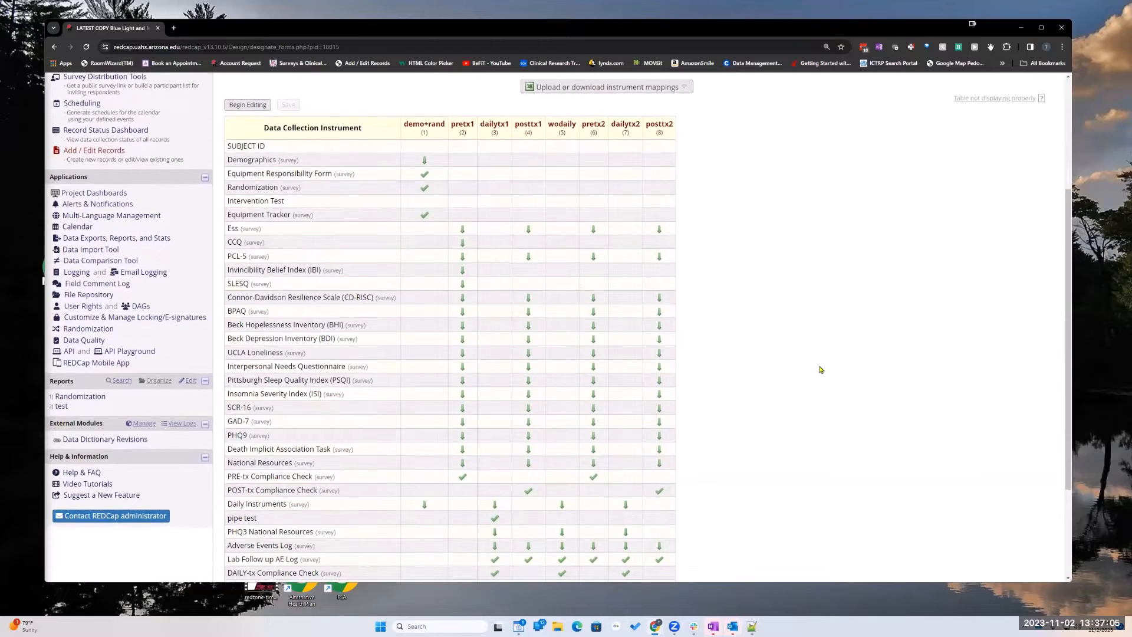
scroll(825, 363, "up", 1)
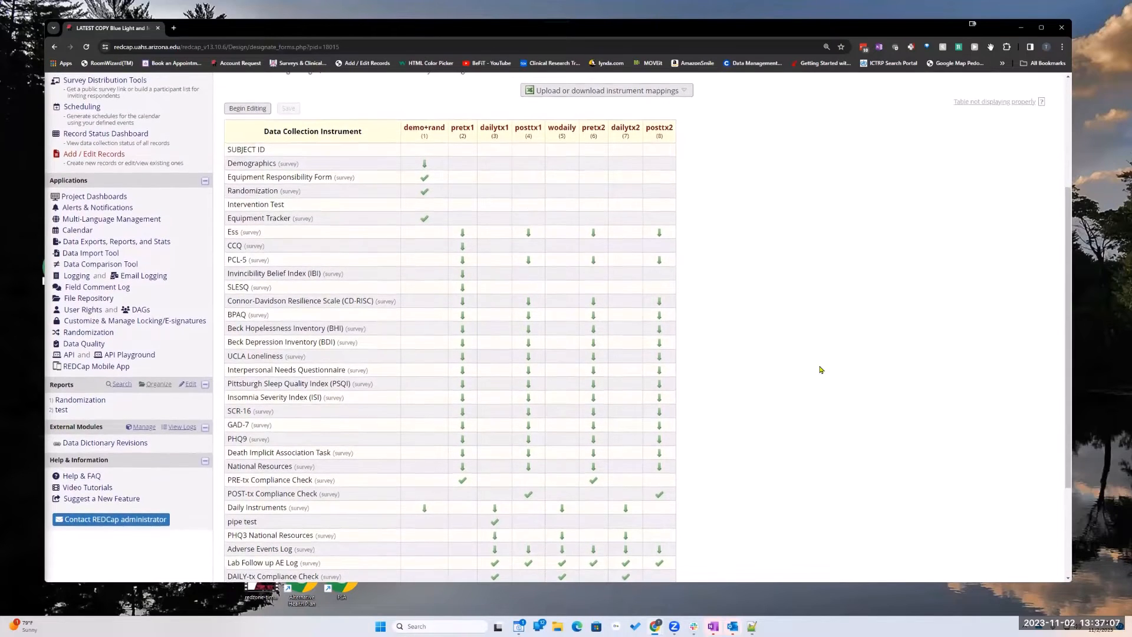
scroll(832, 356, "up", 1)
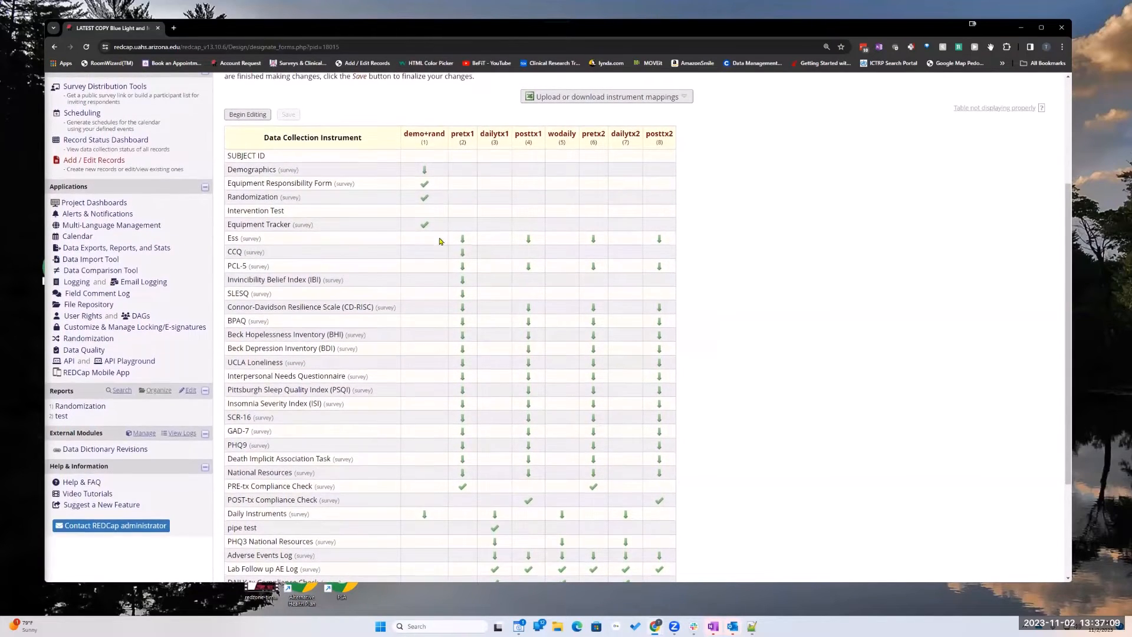
scroll(465, 245, "down", 1)
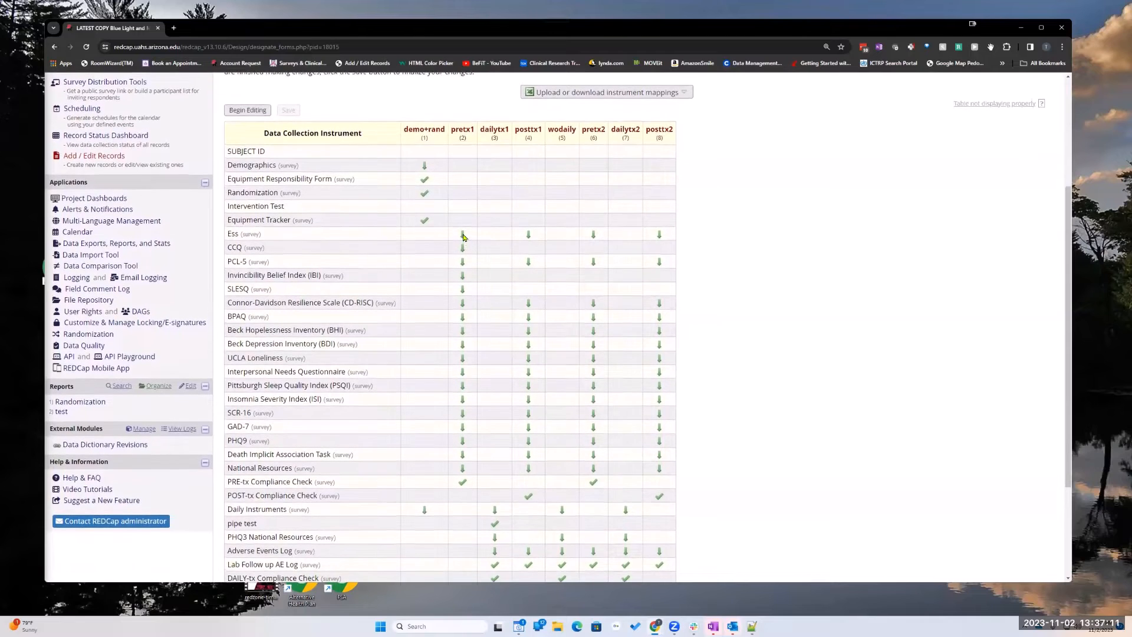
scroll(464, 238, "down", 1)
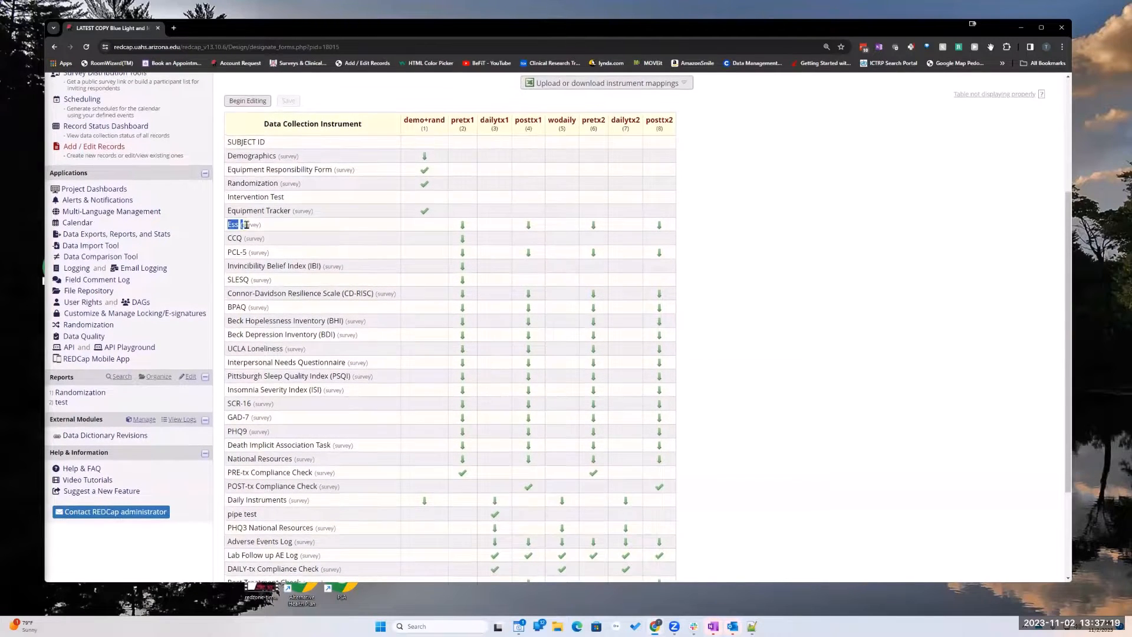
scroll(263, 230, "down", 1)
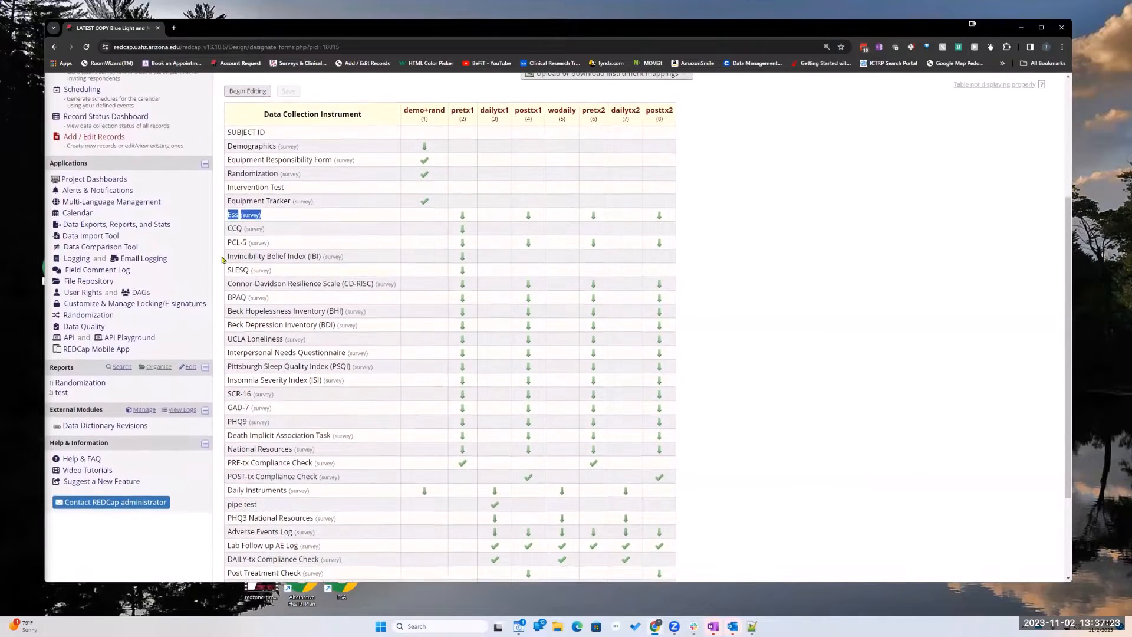
Examine the Daily Instruments designation in the dailytx1 event, marking its cell in the grid
scroll(303, 389, "up", 1)
scroll(396, 450, "up", 1)
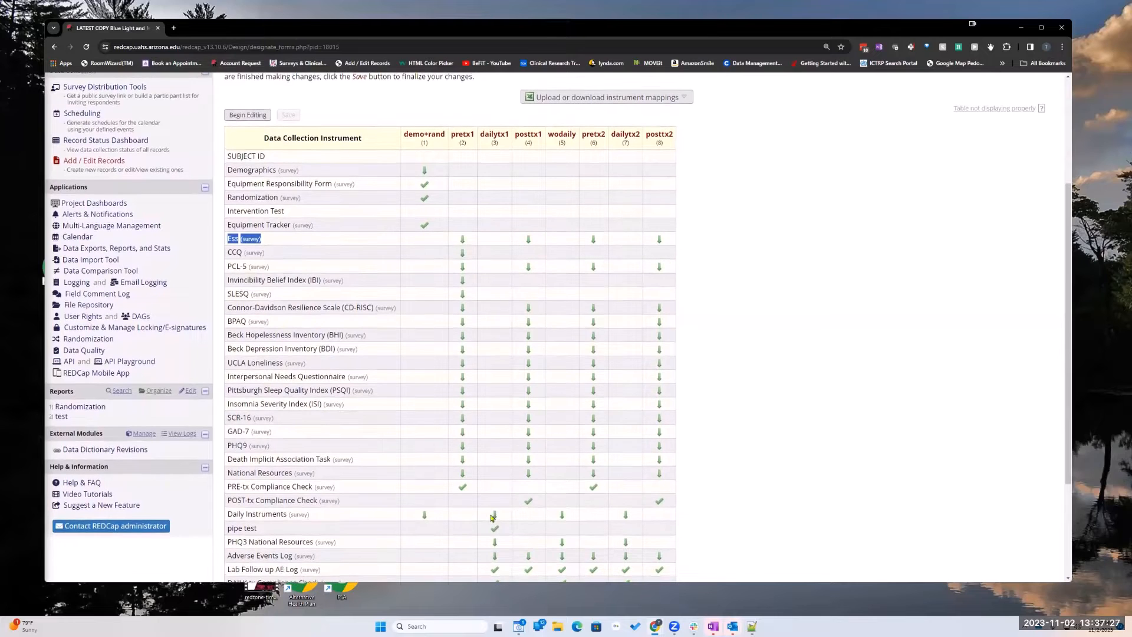
scroll(496, 513, "up", 1)
scroll(494, 515, "down", 1)
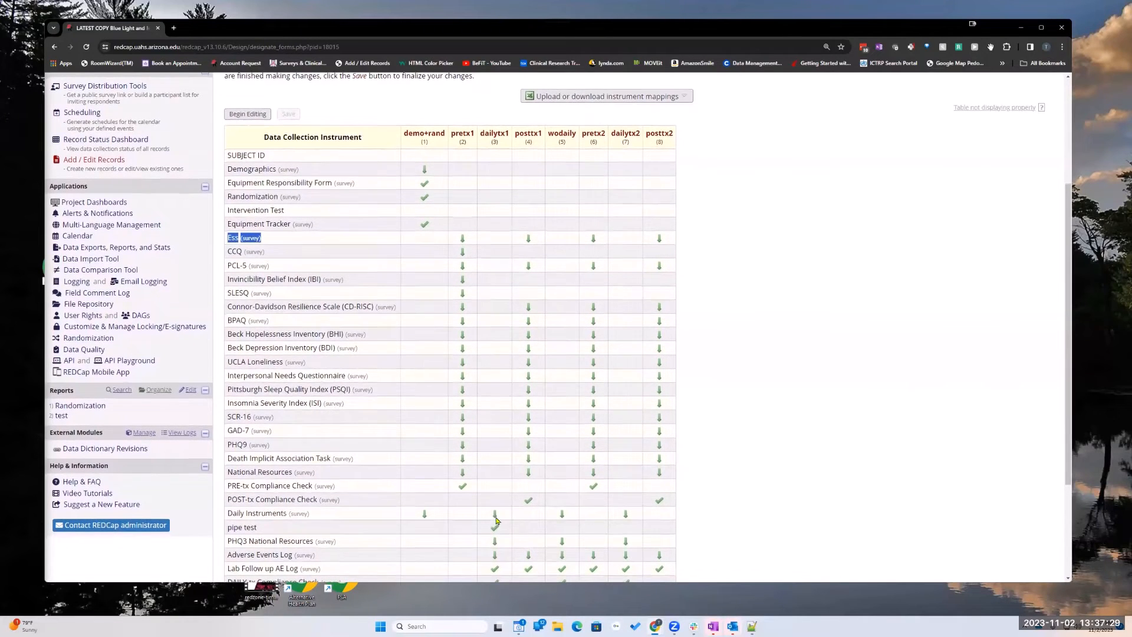
scroll(497, 520, "down", 1)
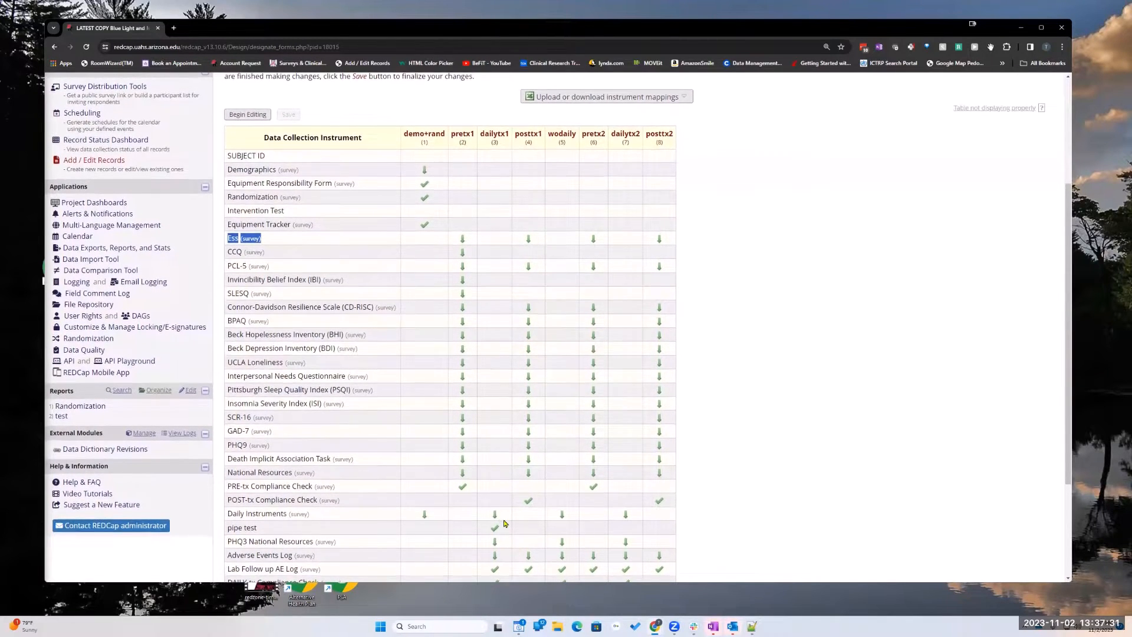
scroll(496, 514, "up", 2)
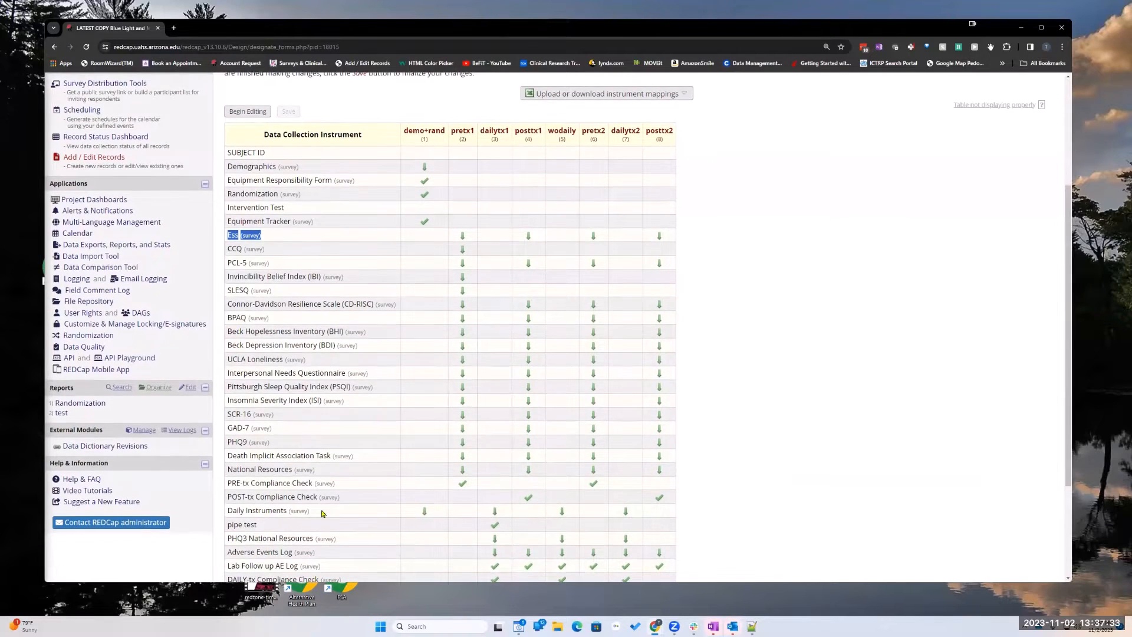
left_click(501, 519)
double_click(500, 519)
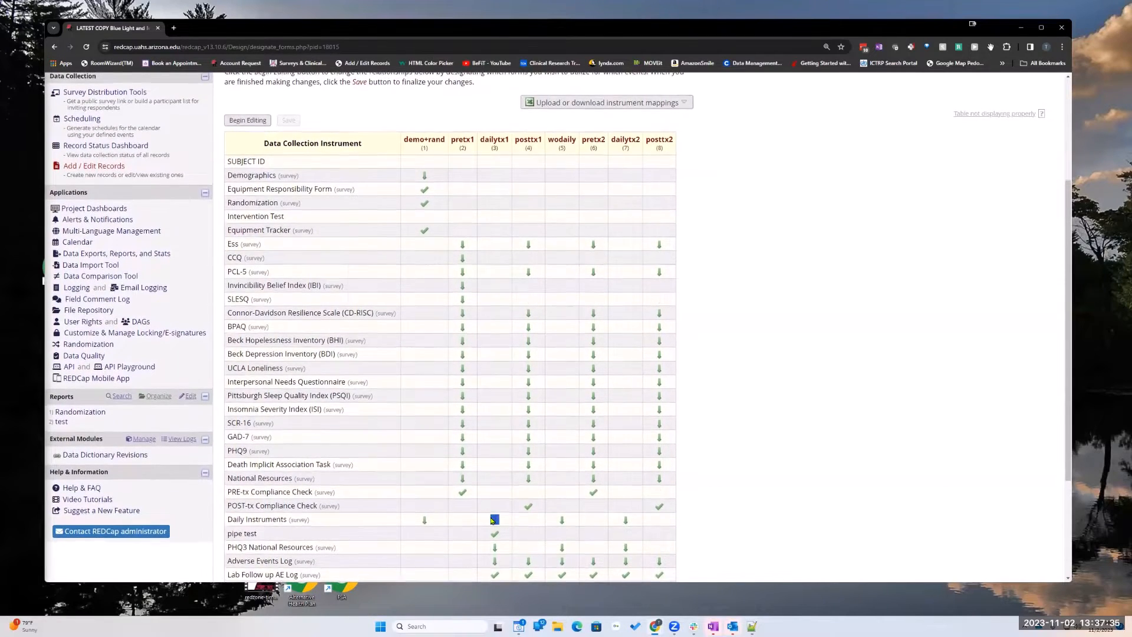
scroll(521, 518, "down", 1)
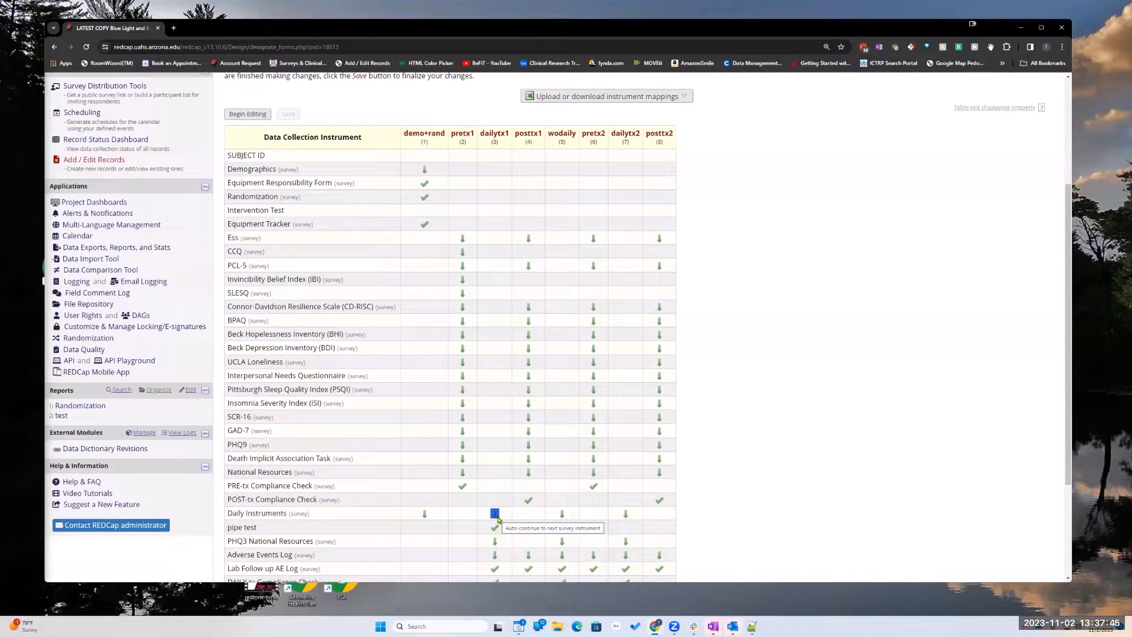
scroll(497, 518, "up", 1)
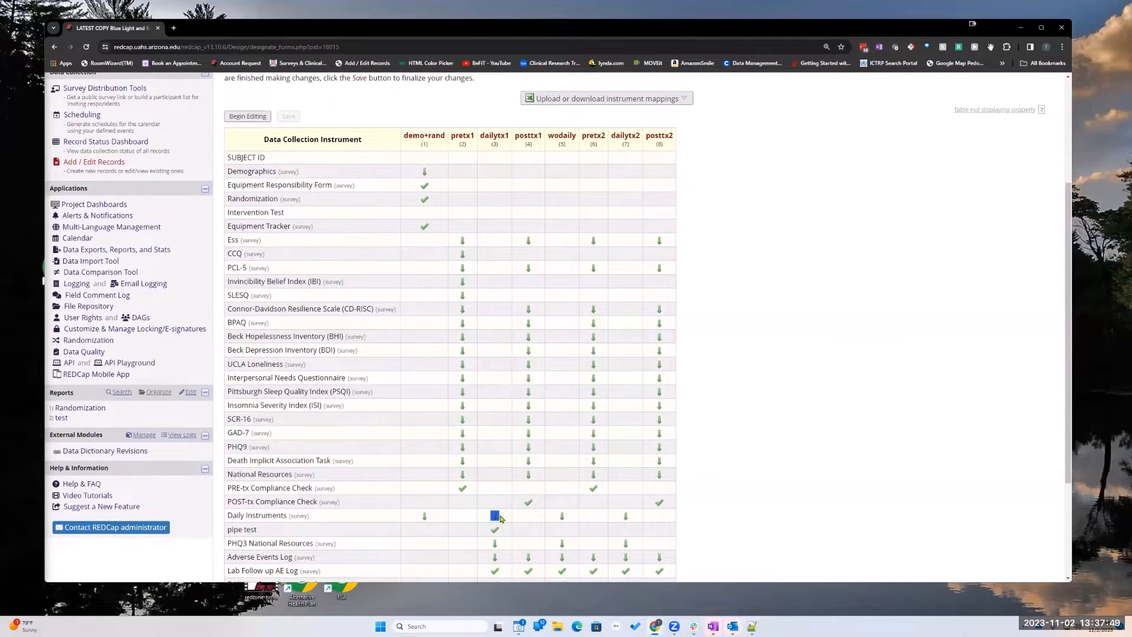
scroll(500, 518, "up", 1)
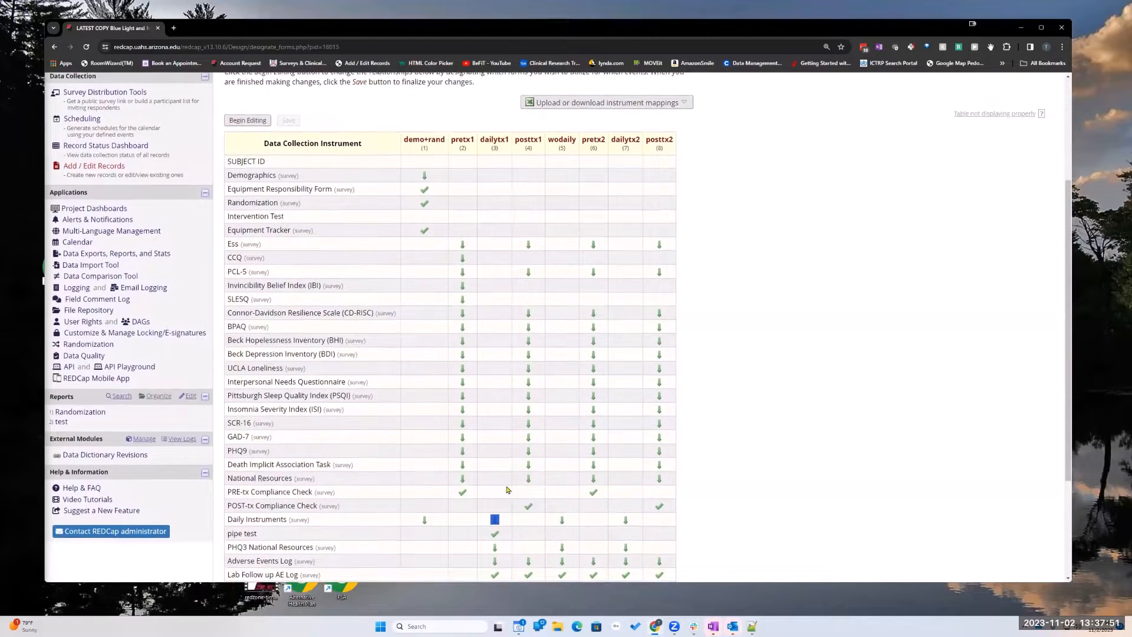
Examine the instrument designations for the posttx1, wodaily and second-treatment events through the end of the table
scroll(500, 518, "up", 1)
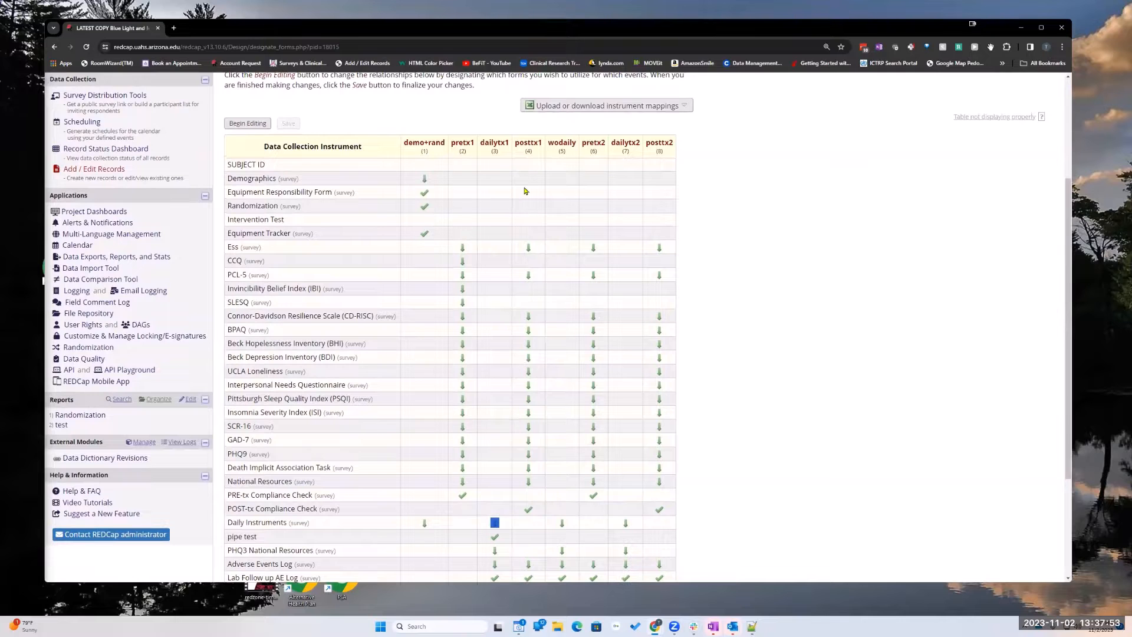
scroll(533, 253, "up", 1)
scroll(534, 255, "up", 1)
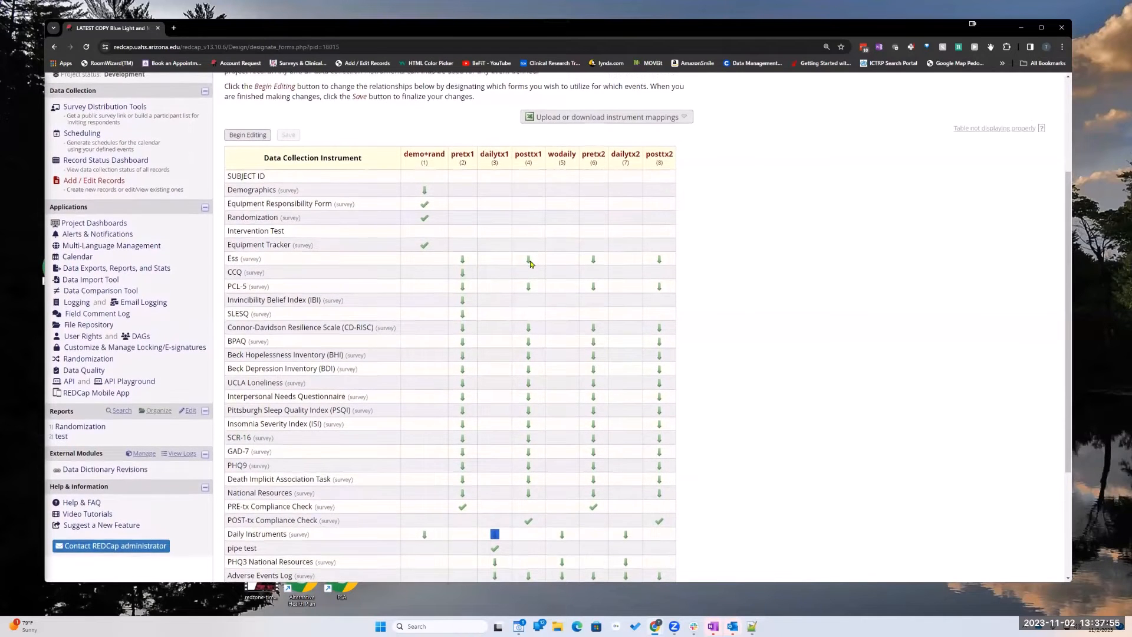
scroll(531, 264, "down", 1)
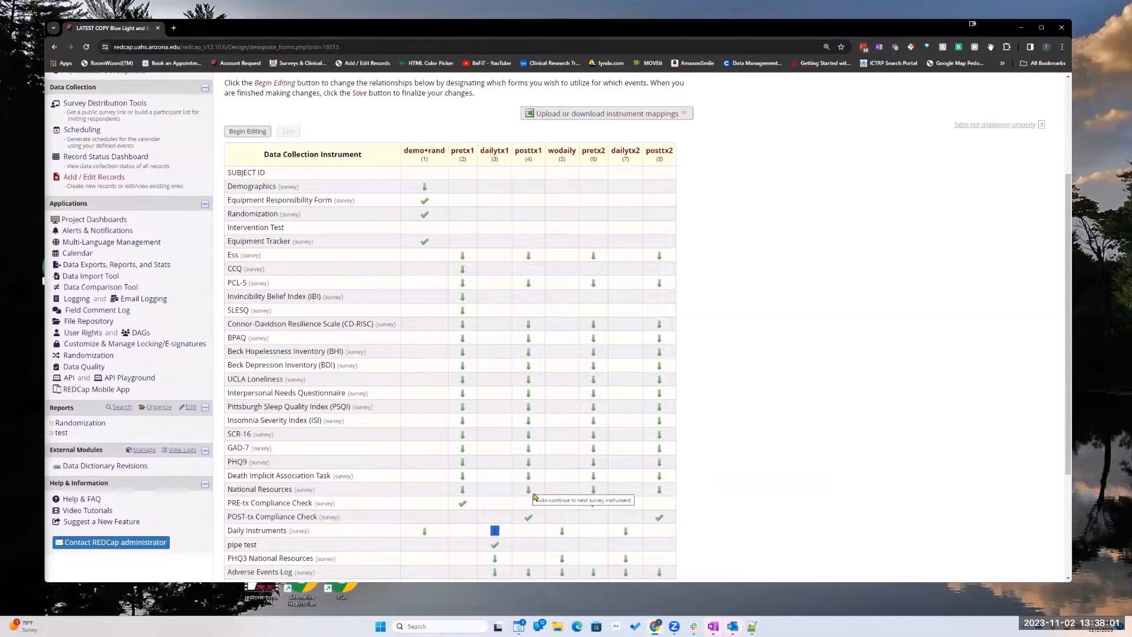
scroll(536, 501, "up", 1)
scroll(575, 536, "down", 2)
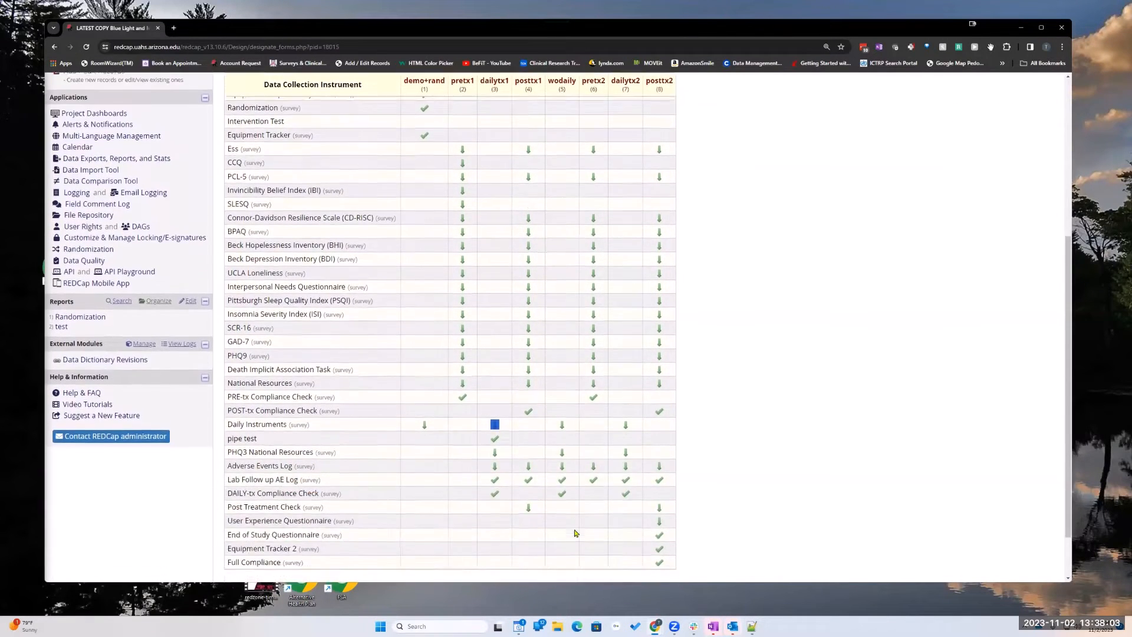
scroll(569, 433, "up", 1)
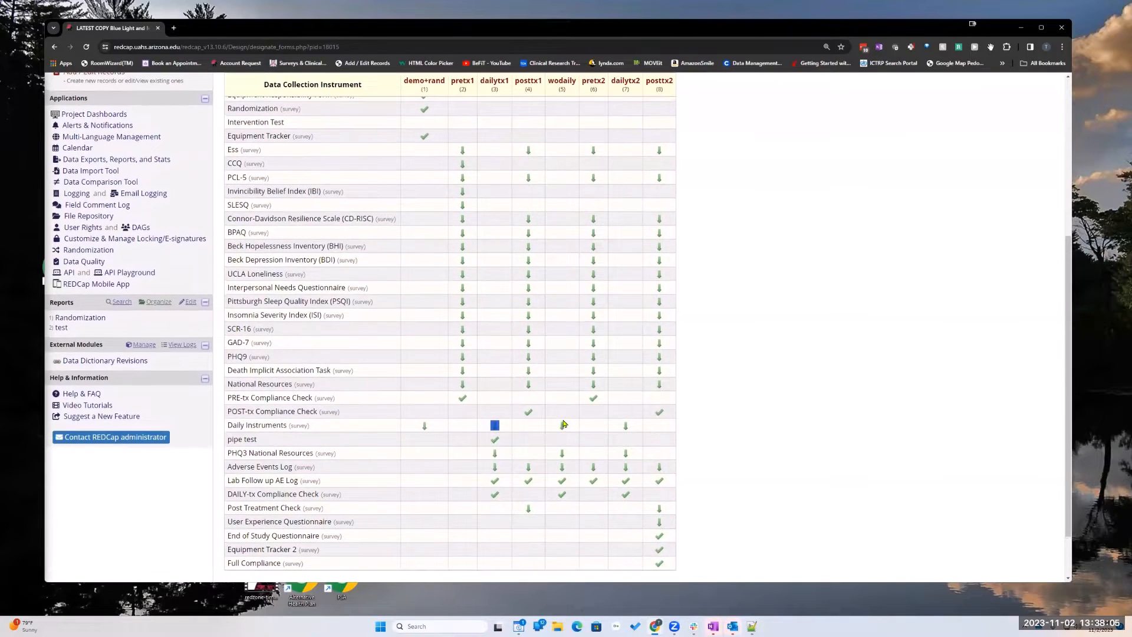
scroll(560, 427, "up", 1)
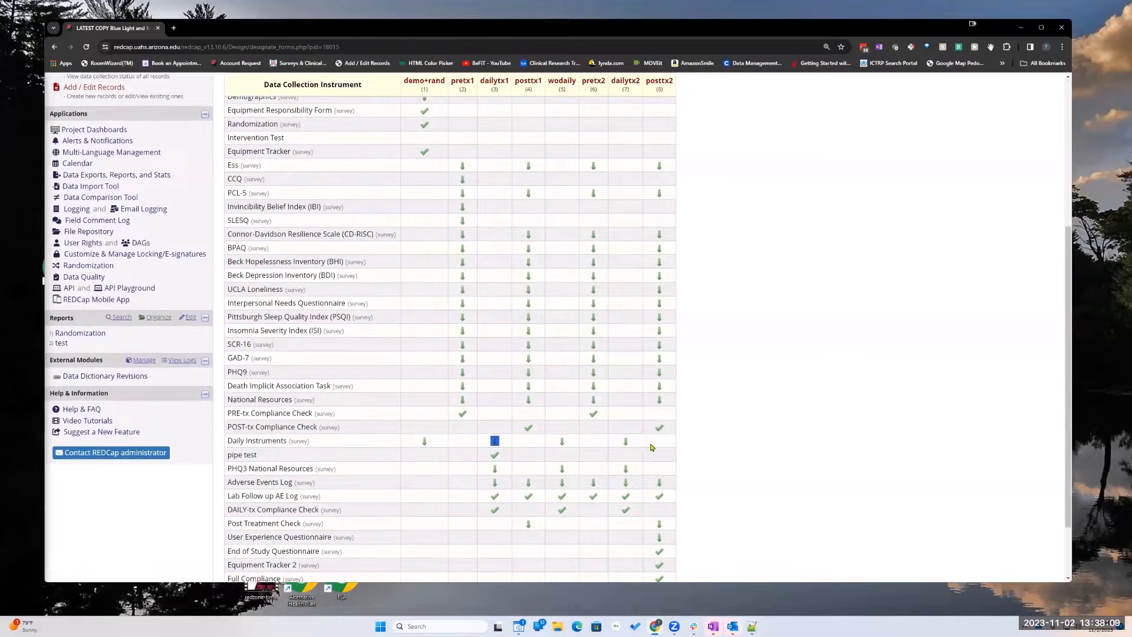
scroll(530, 437, "down", 1)
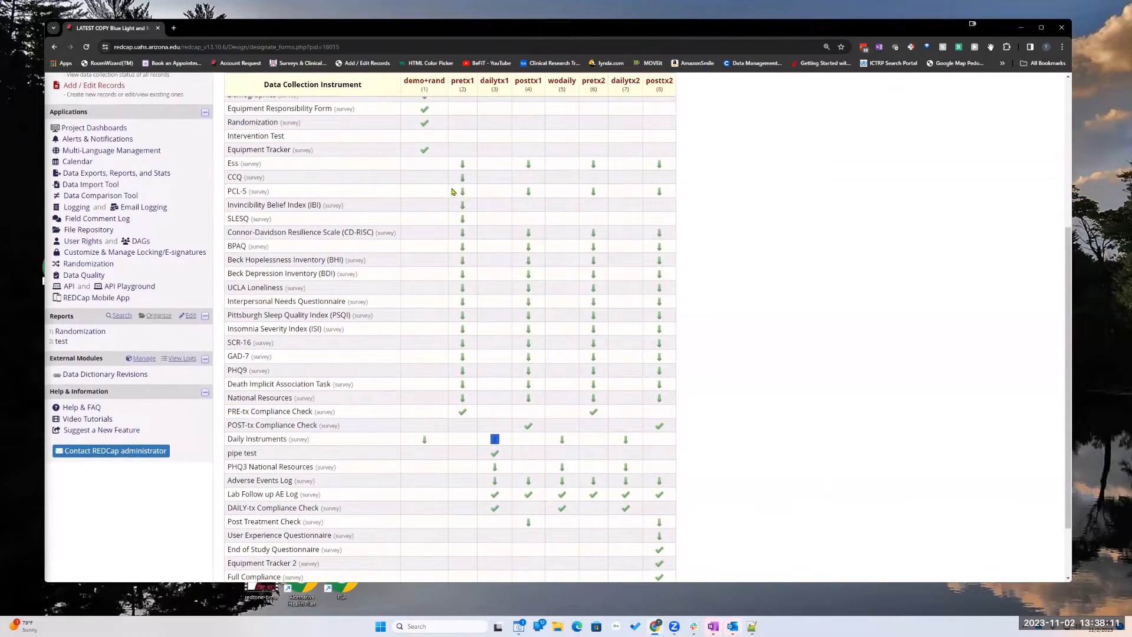
scroll(456, 198, "up", 5)
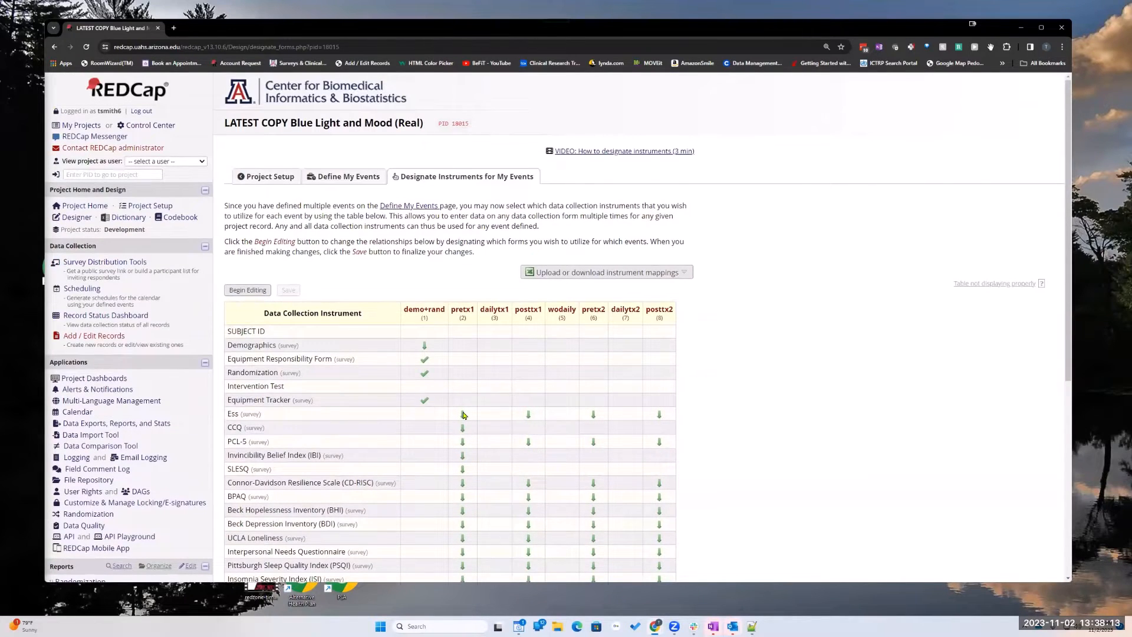
Open Alert #6 from the project's Alerts & Notifications and inspect its settings down to the email message
left_click(95, 391)
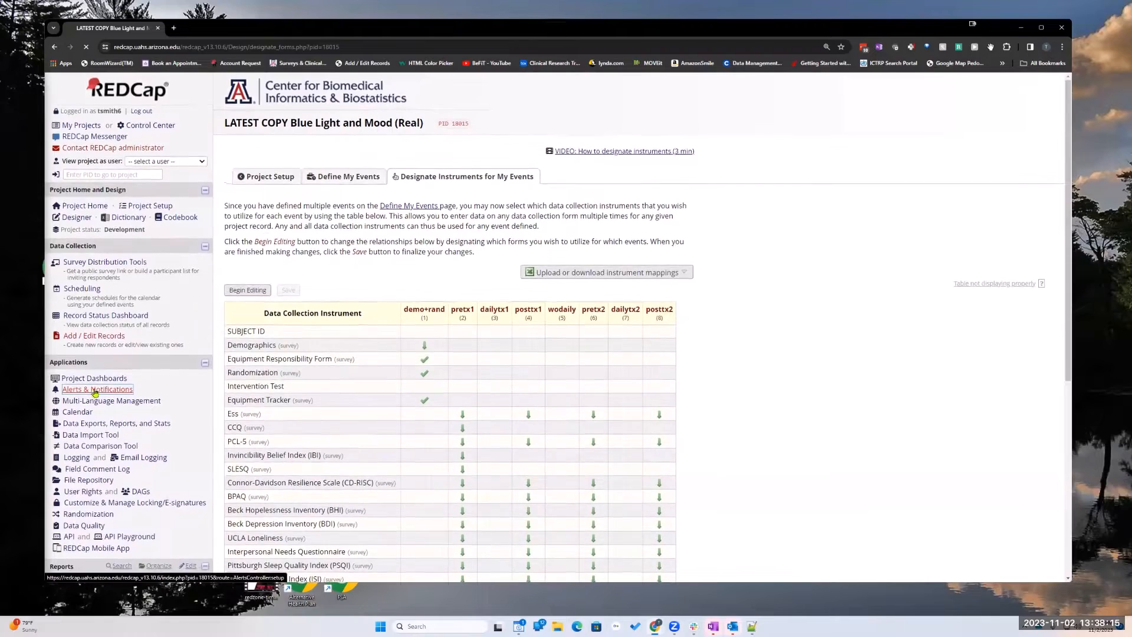
scroll(435, 455, "down", 3)
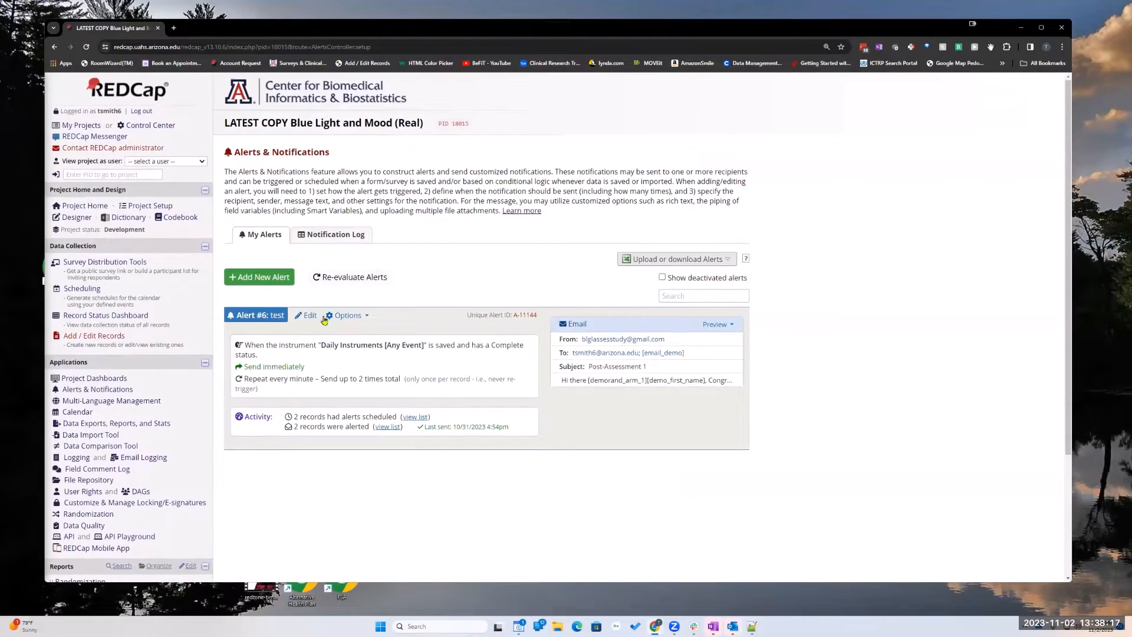
left_click(306, 314)
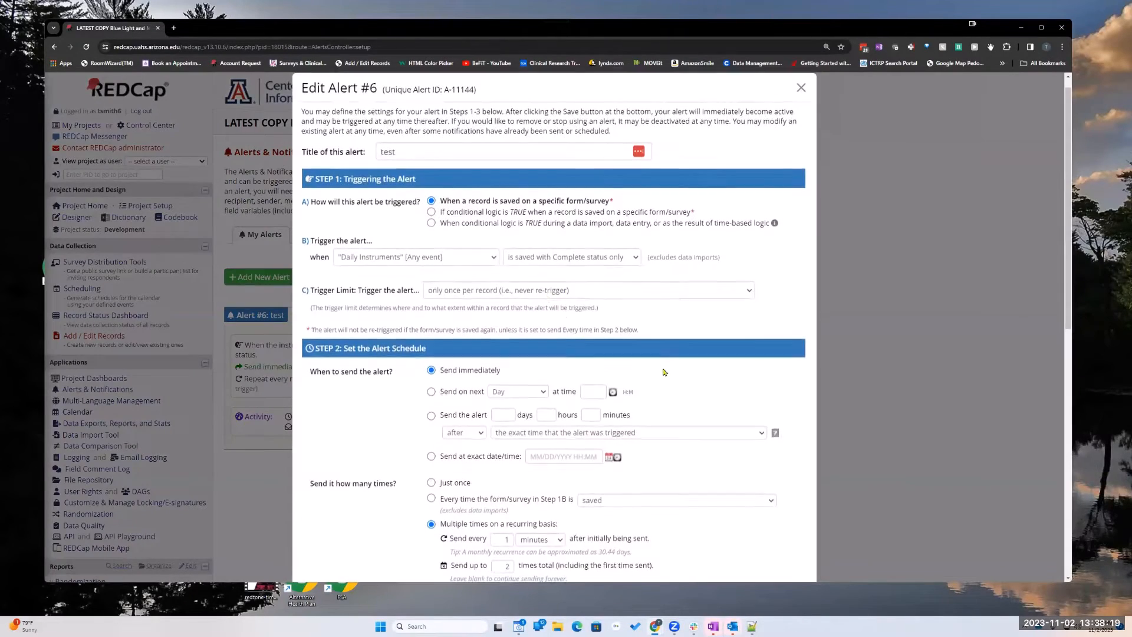
scroll(663, 373, "down", 5)
scroll(663, 372, "down", 4)
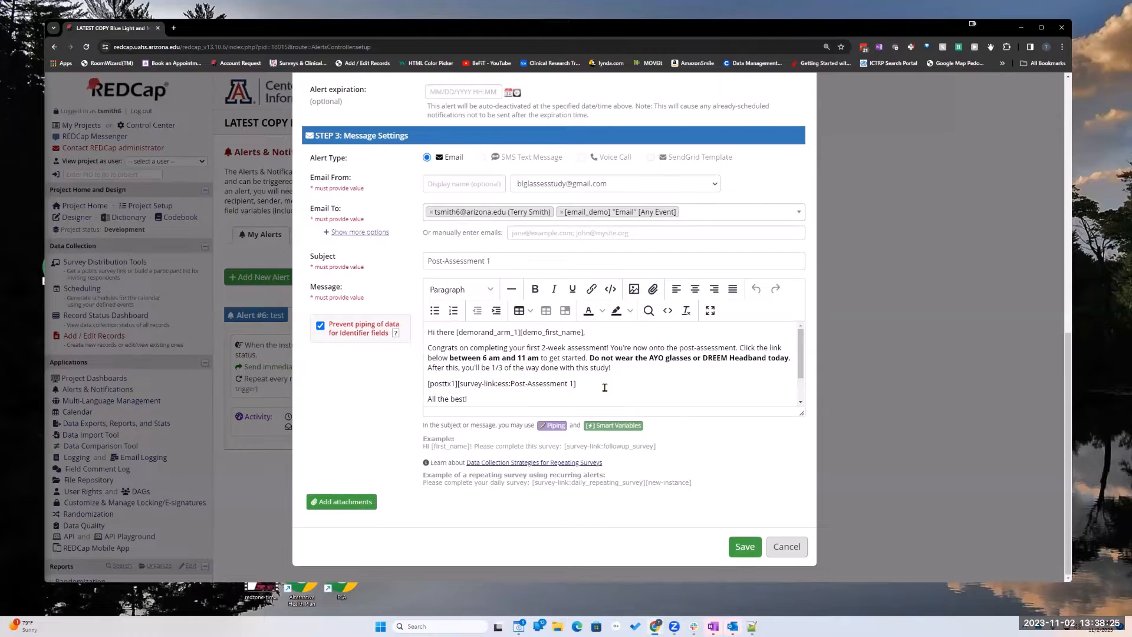
Review Alert #6 from its trigger and schedule to its message settings, and close it without saving
scroll(605, 387, "up", 9)
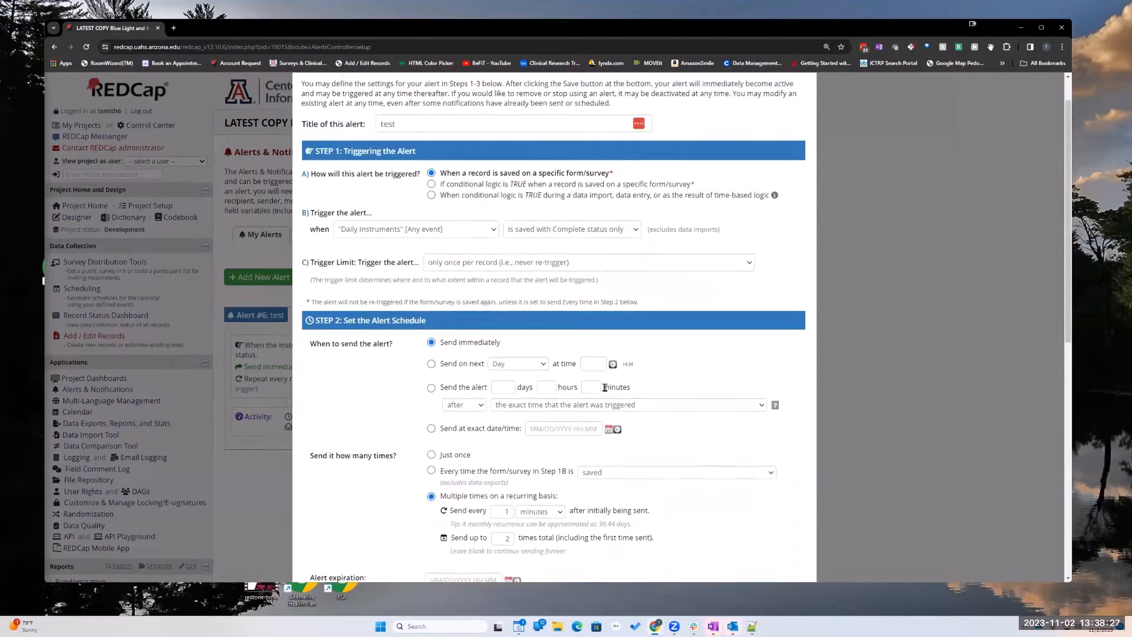
scroll(604, 387, "up", 1)
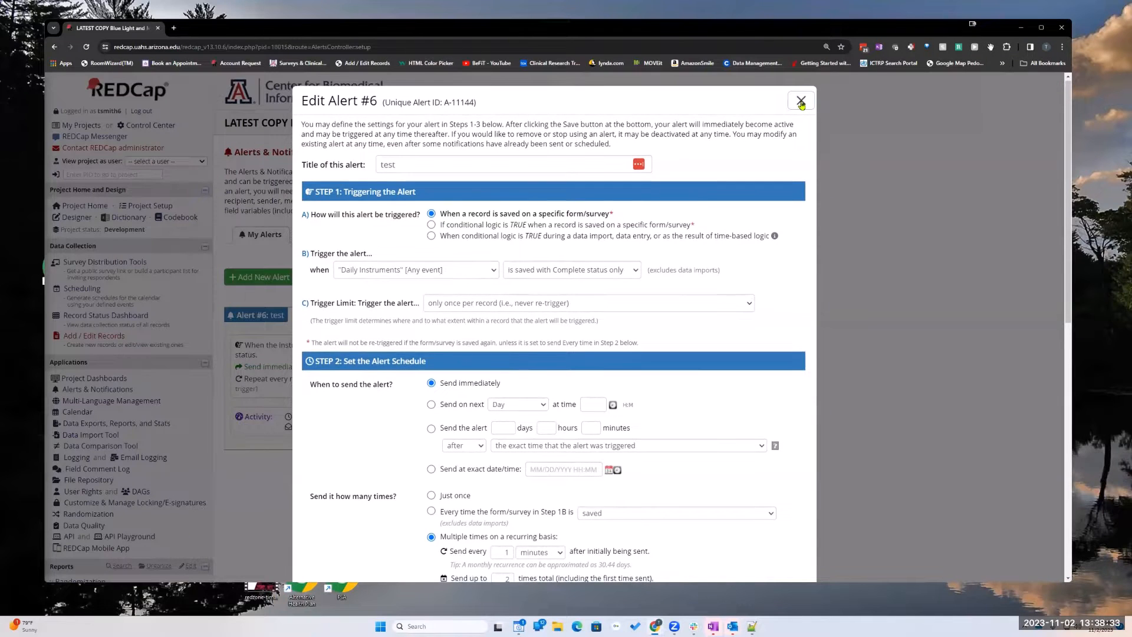
scroll(750, 187, "down", 10)
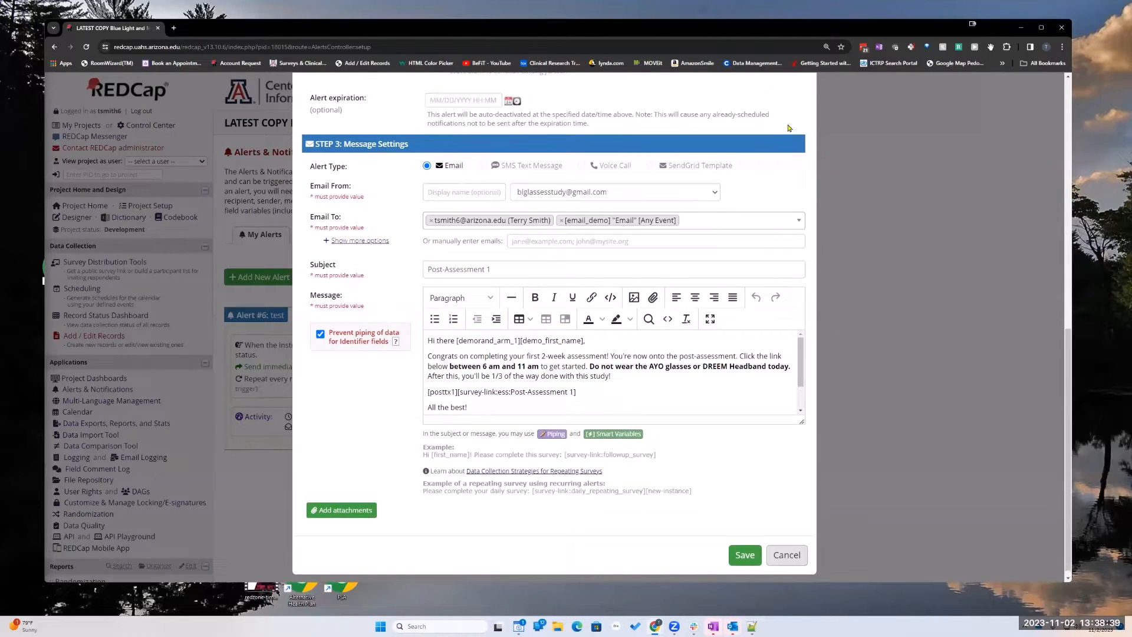
scroll(767, 179, "up", 1)
scroll(961, 228, "up", 4)
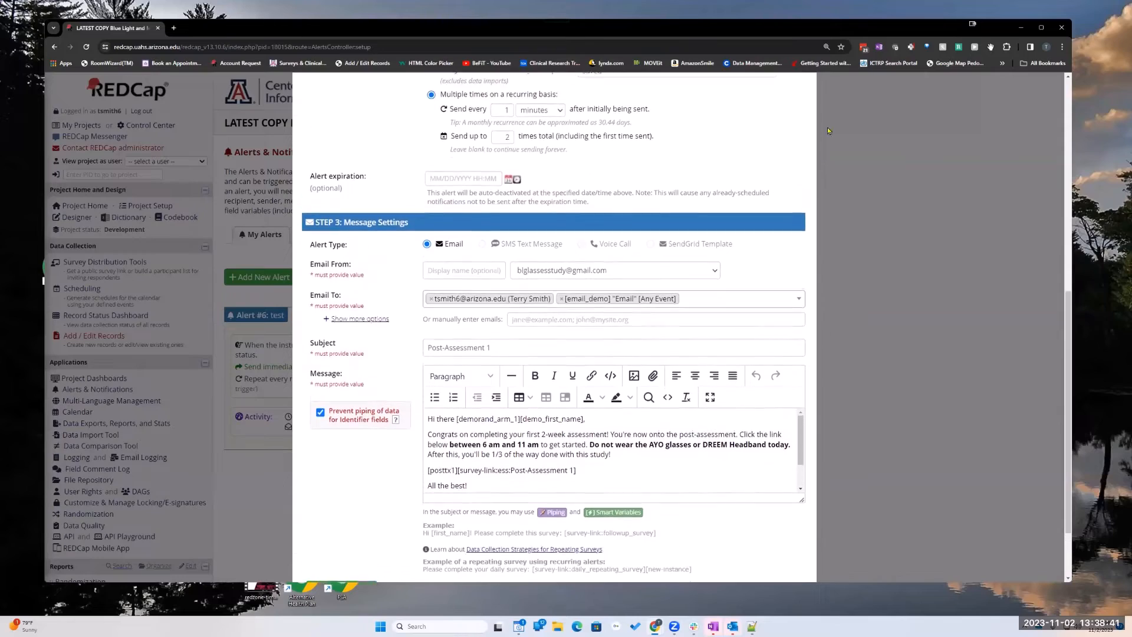
scroll(961, 228, "up", 4)
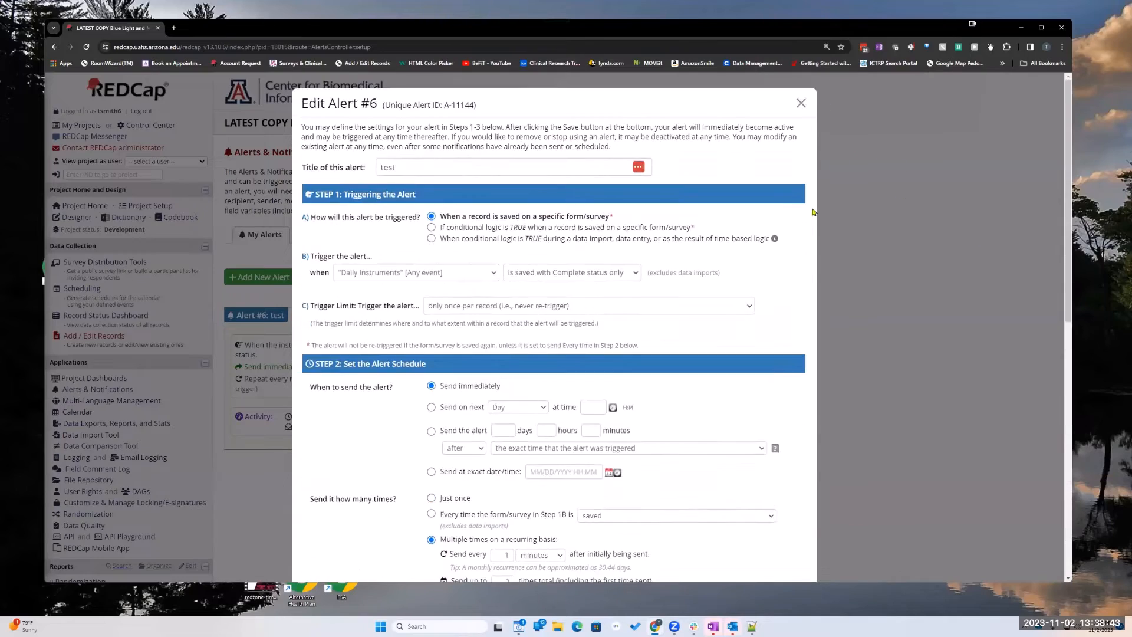
left_click(801, 104)
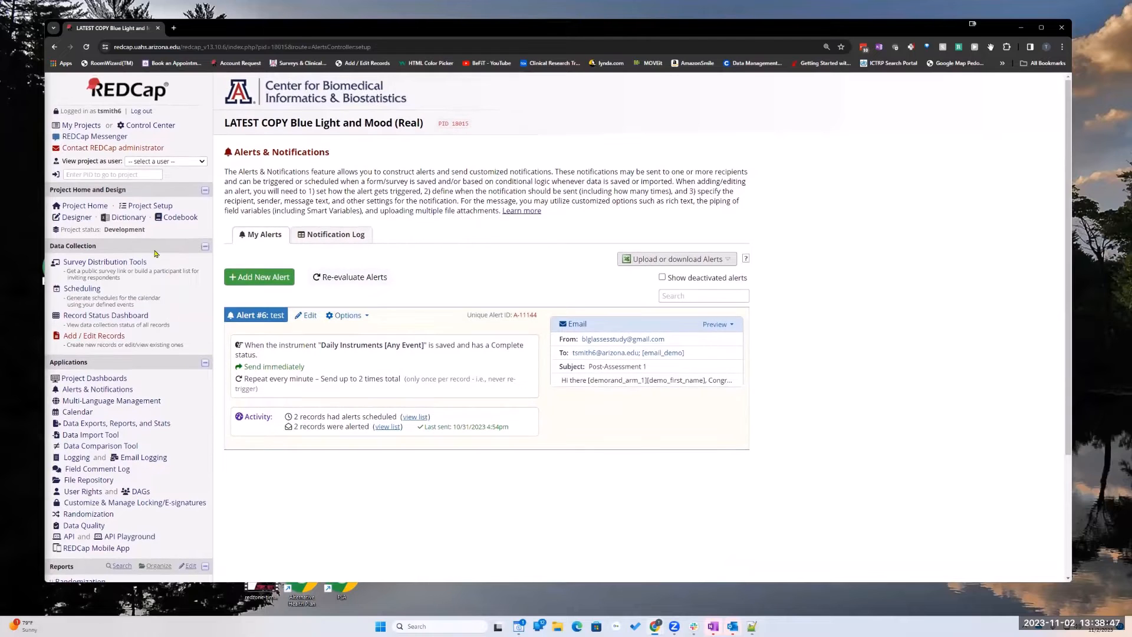
Return to the instrument designation grid through Project Setup and examine Daily Instruments in dailytx1 and the Ess survey in posttx1
left_click(147, 208)
scroll(556, 384, "down", 1)
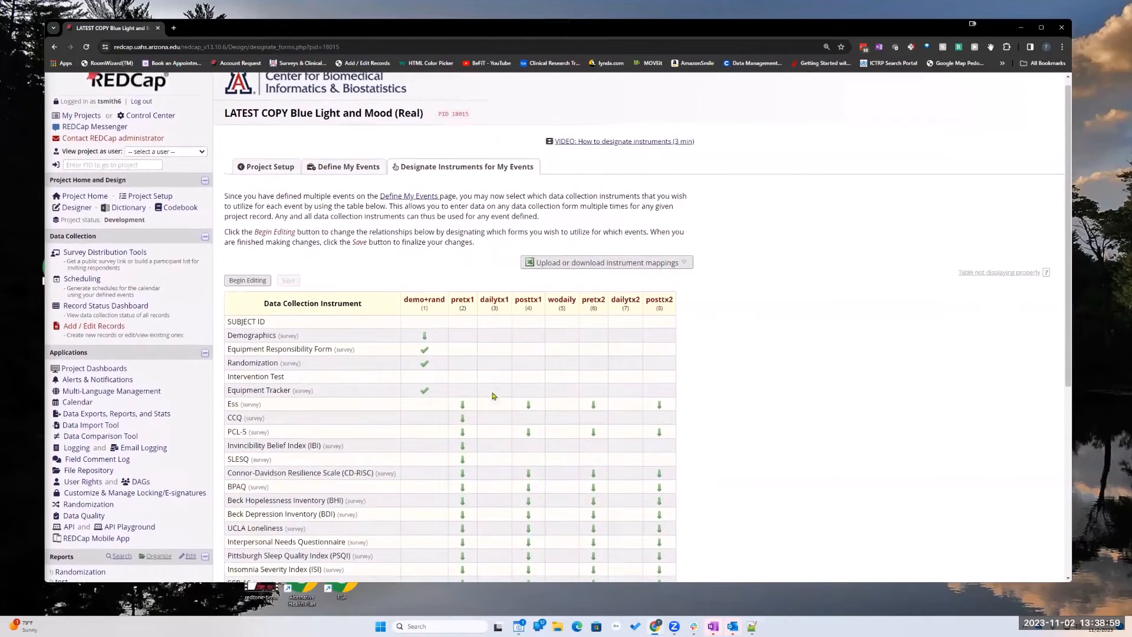
scroll(493, 395, "down", 5)
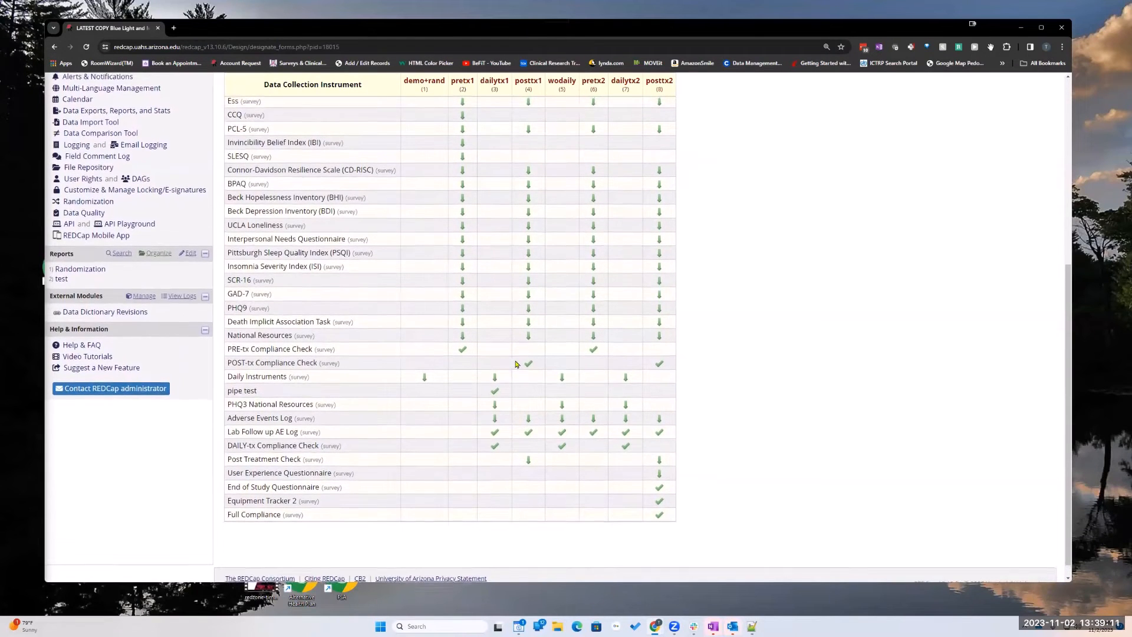
scroll(495, 373, "down", 1)
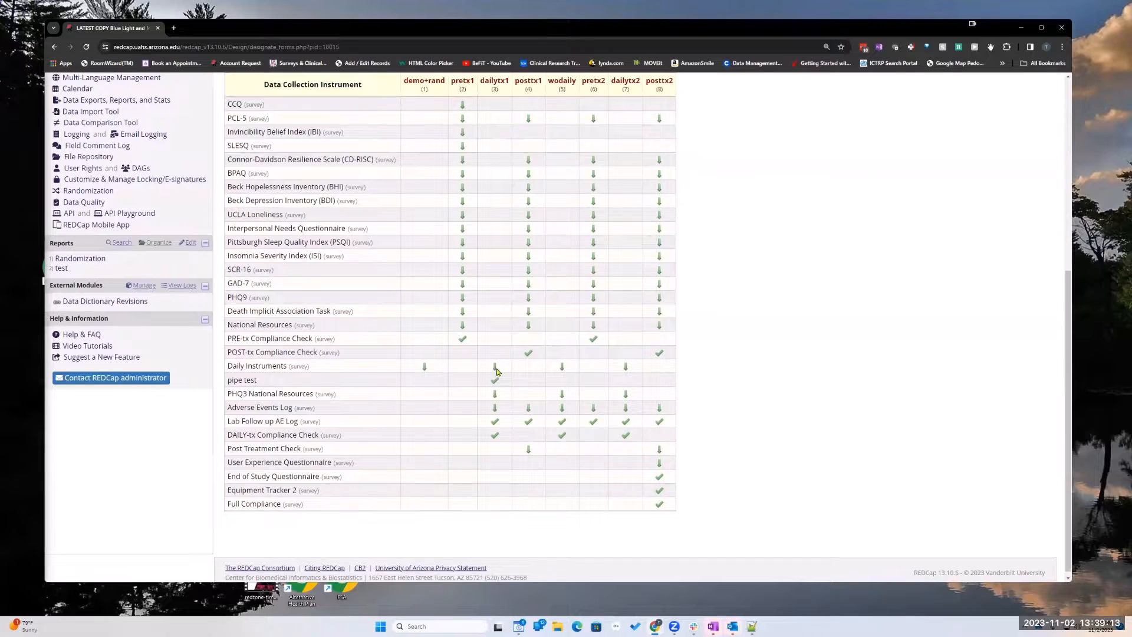
scroll(507, 354, "up", 5)
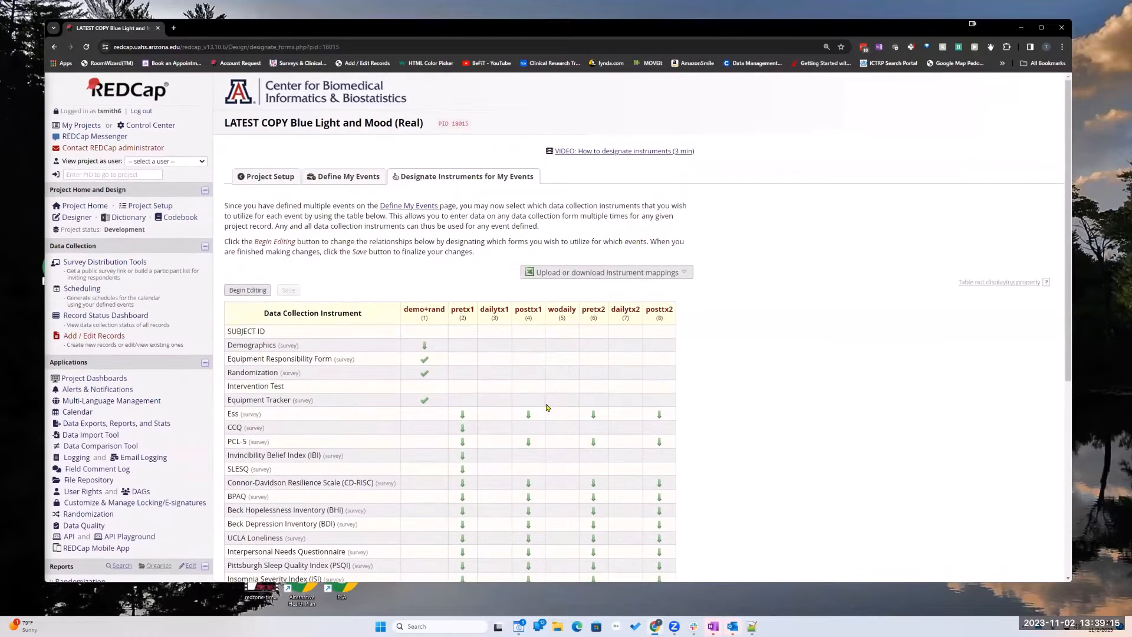
scroll(539, 407, "down", 1)
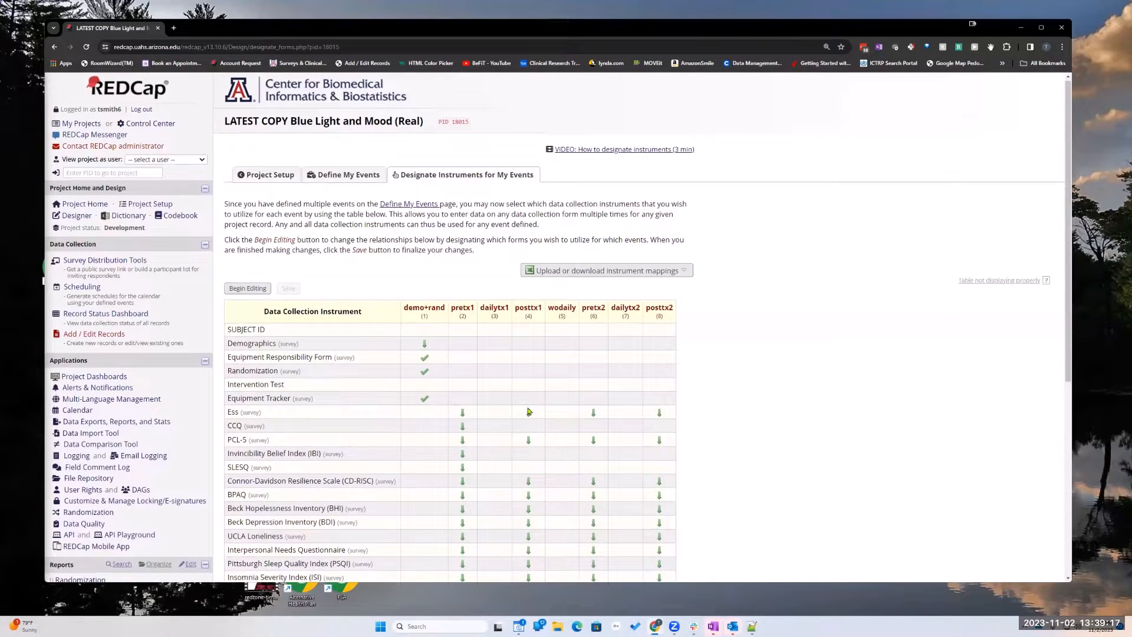
scroll(555, 412, "down", 1)
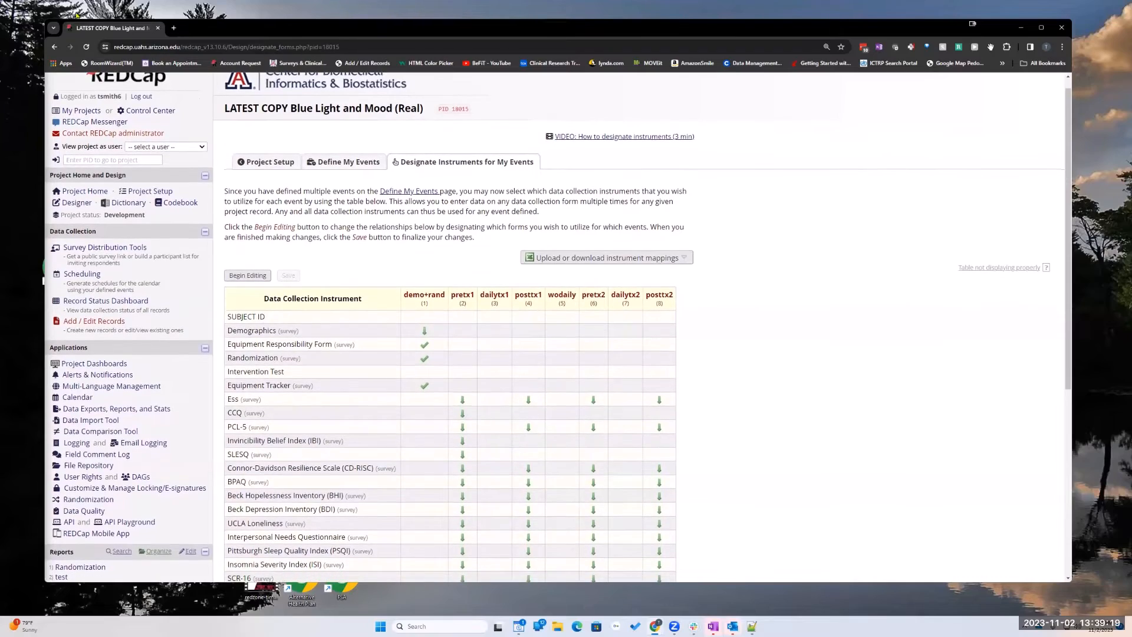
scroll(116, 131, "up", 1)
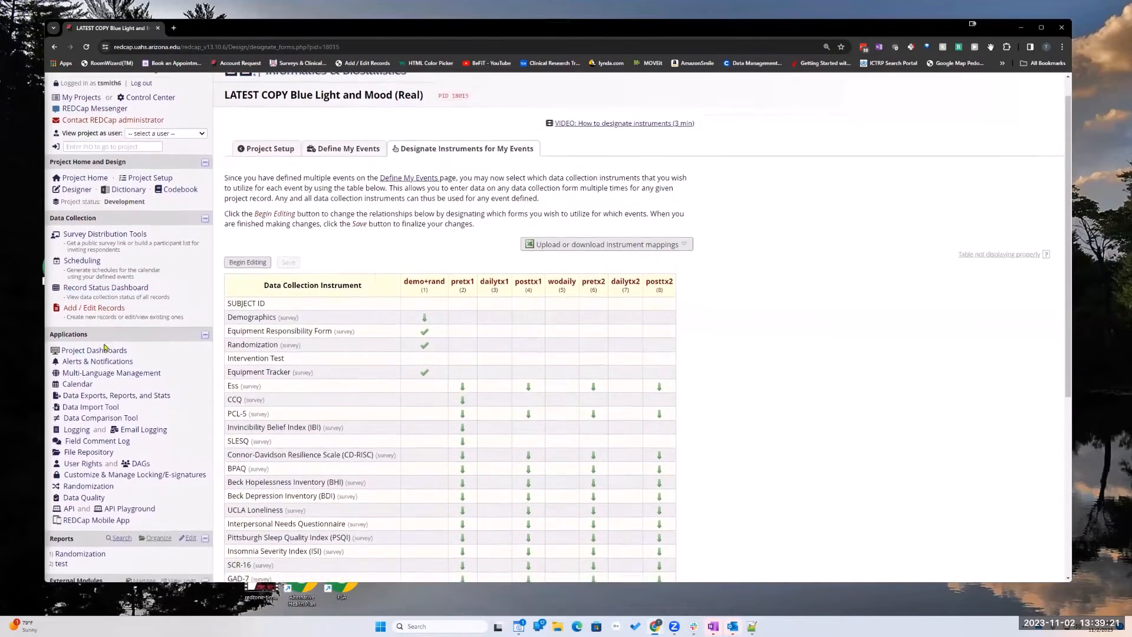
Reopen Alert #6 from Alerts & Notifications and examine its Daily Instruments trigger and trigger limit
left_click(98, 365)
scroll(101, 285, "down", 2)
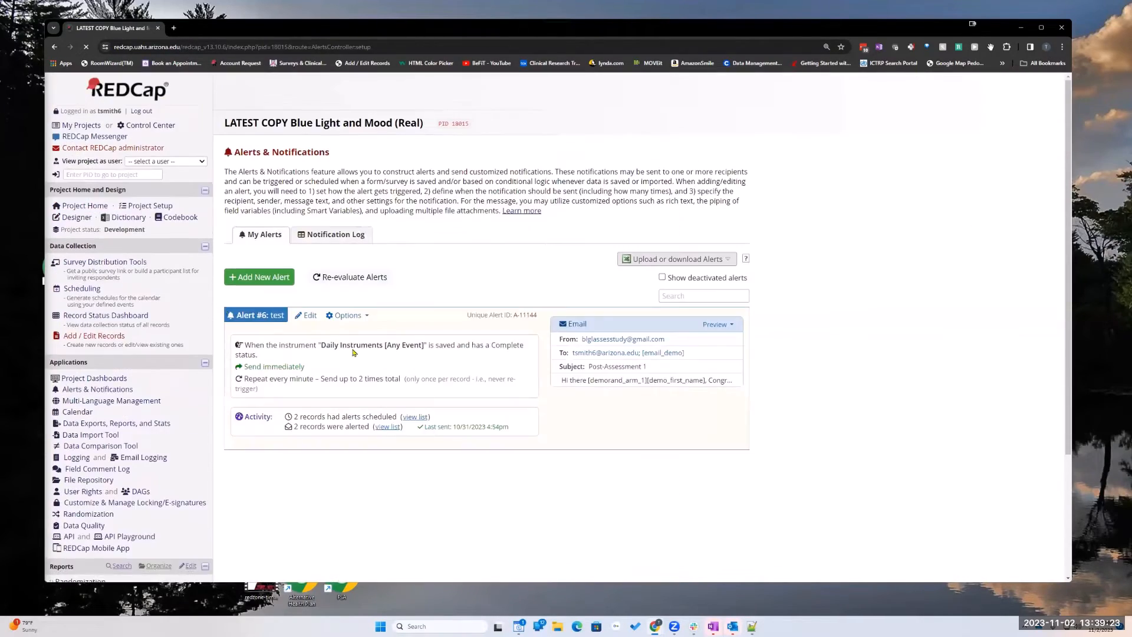
left_click(309, 311)
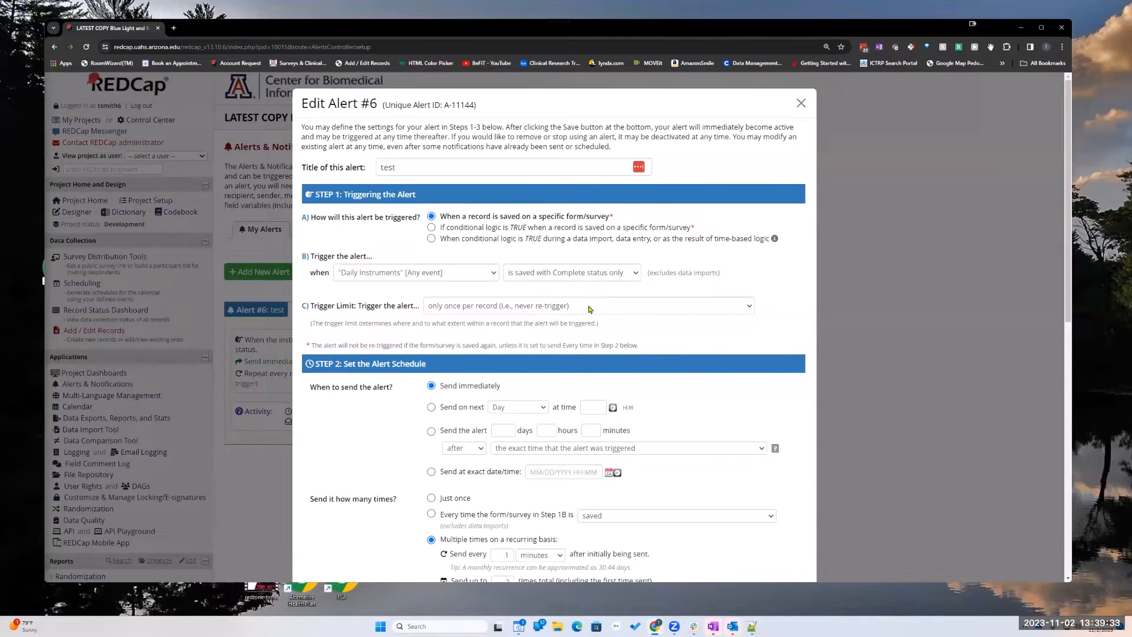
scroll(587, 306, "down", 1)
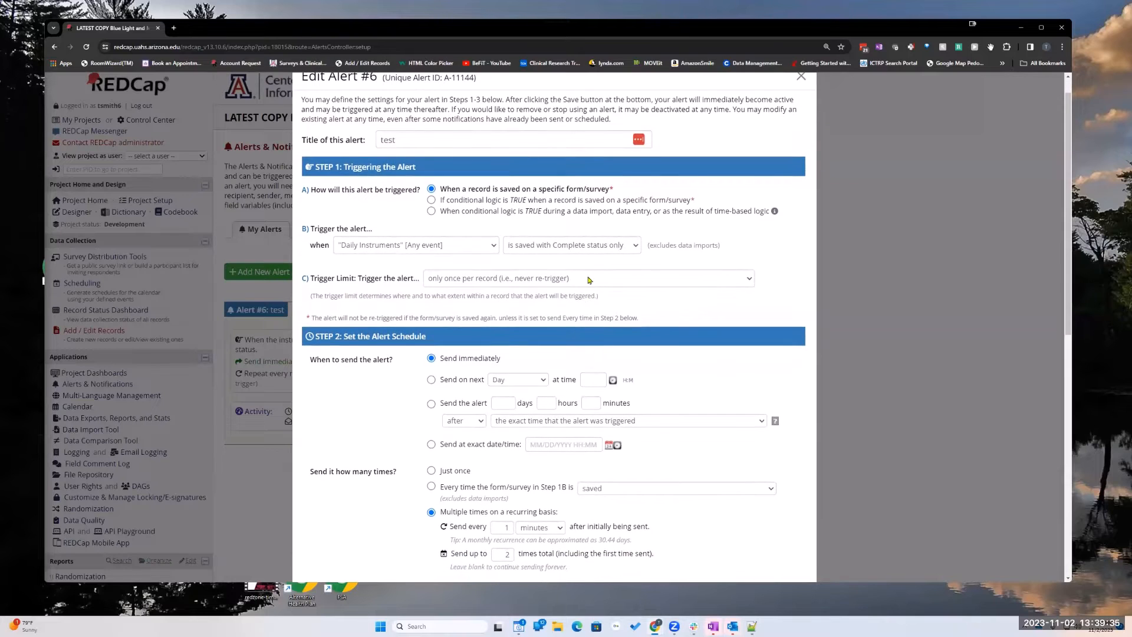
scroll(576, 282, "up", 1)
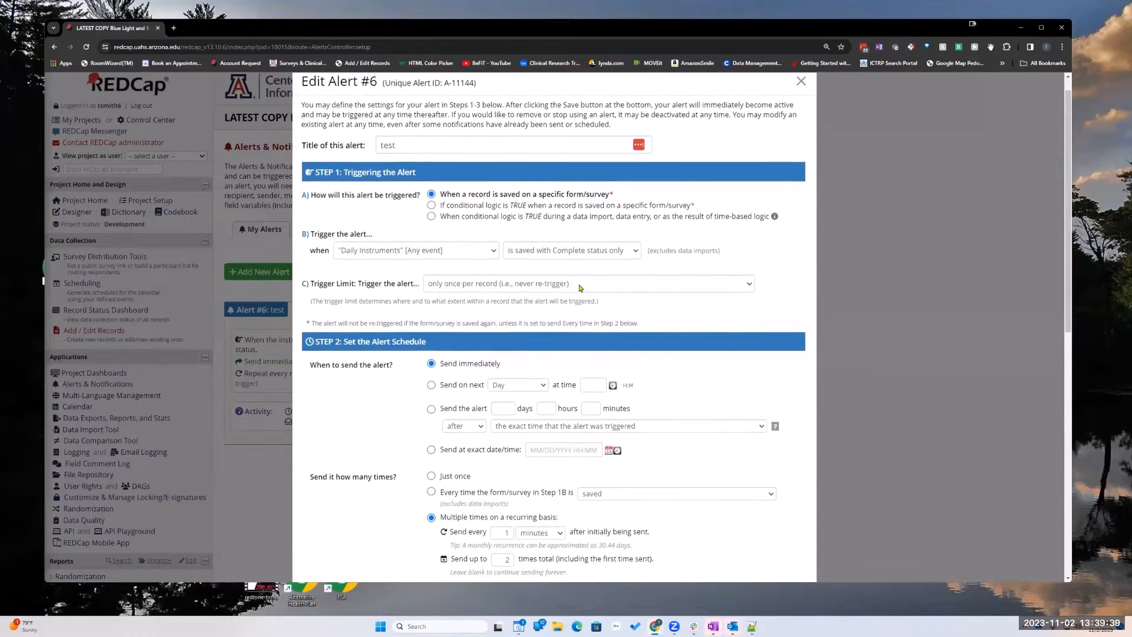
scroll(580, 287, "down", 1)
scroll(580, 288, "down", 5)
scroll(333, 291, "up", 6)
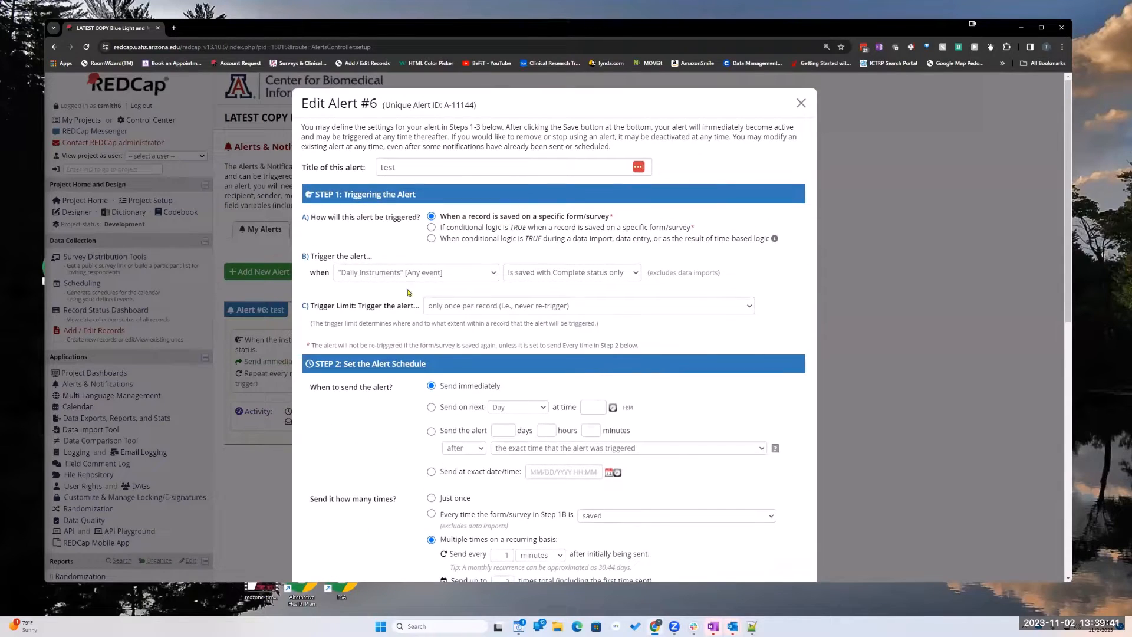
Examine Alert #6's recurrence schedule, recipients and message, including the event-specific survey link, and compare them with its trigger
scroll(407, 293, "down", 1)
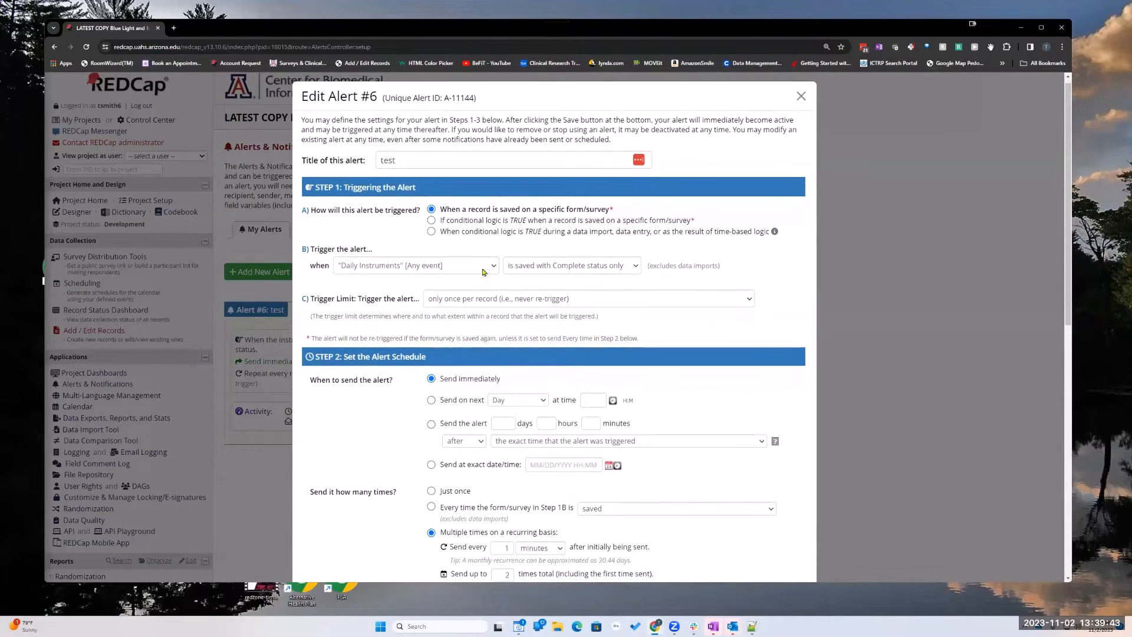
scroll(483, 271, "down", 1)
scroll(587, 256, "down", 5)
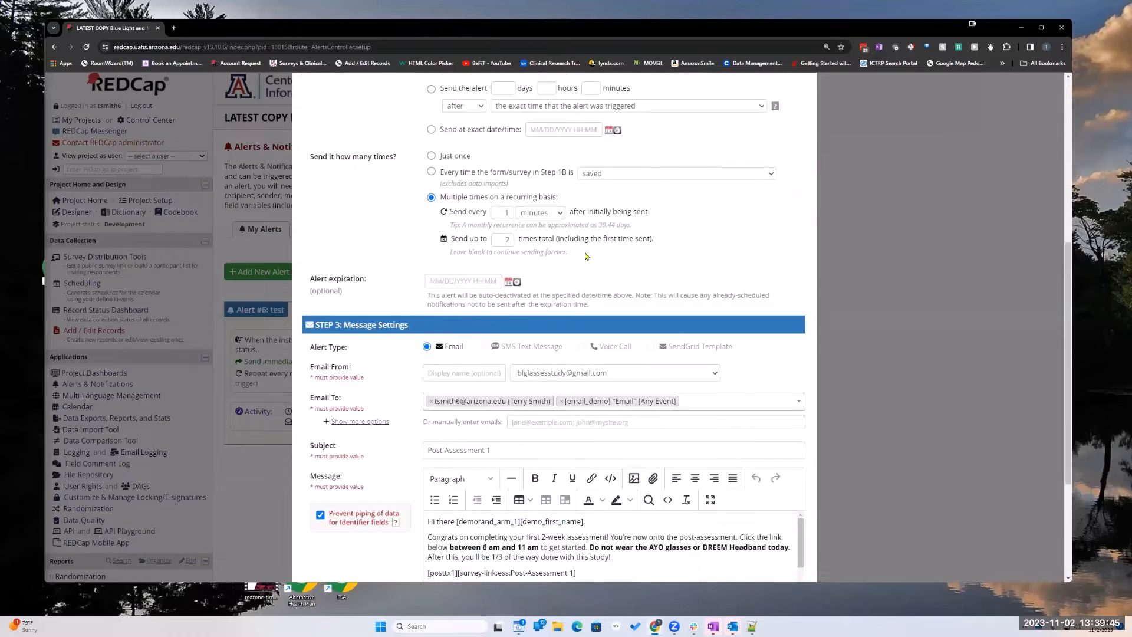
scroll(587, 256, "down", 1)
scroll(585, 255, "down", 2)
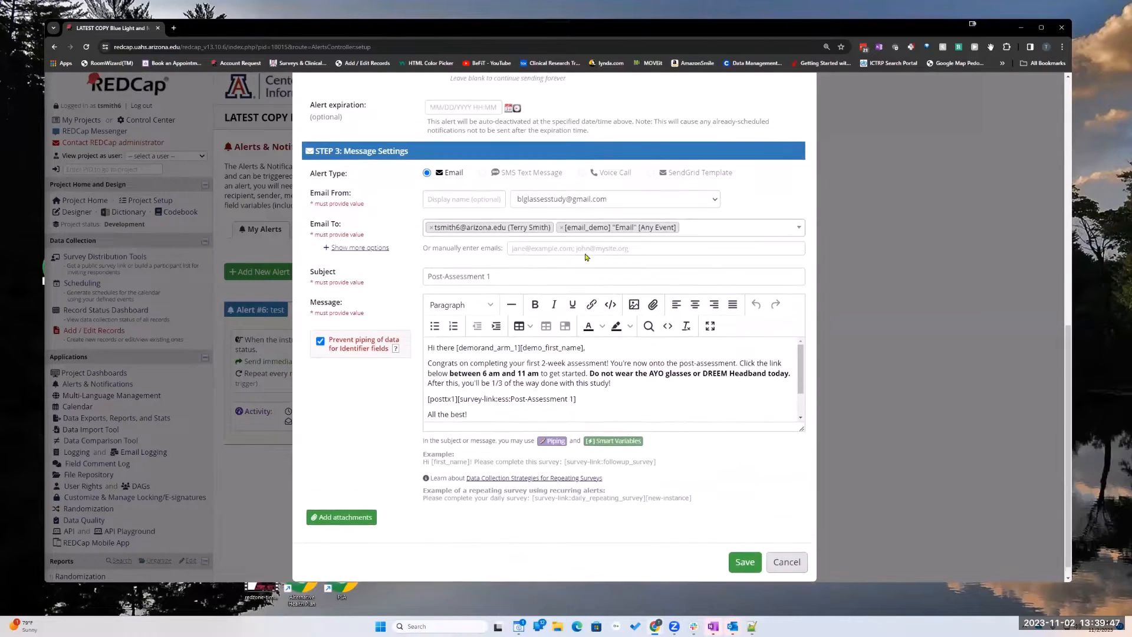
scroll(472, 403, "up", 3)
scroll(471, 403, "down", 2)
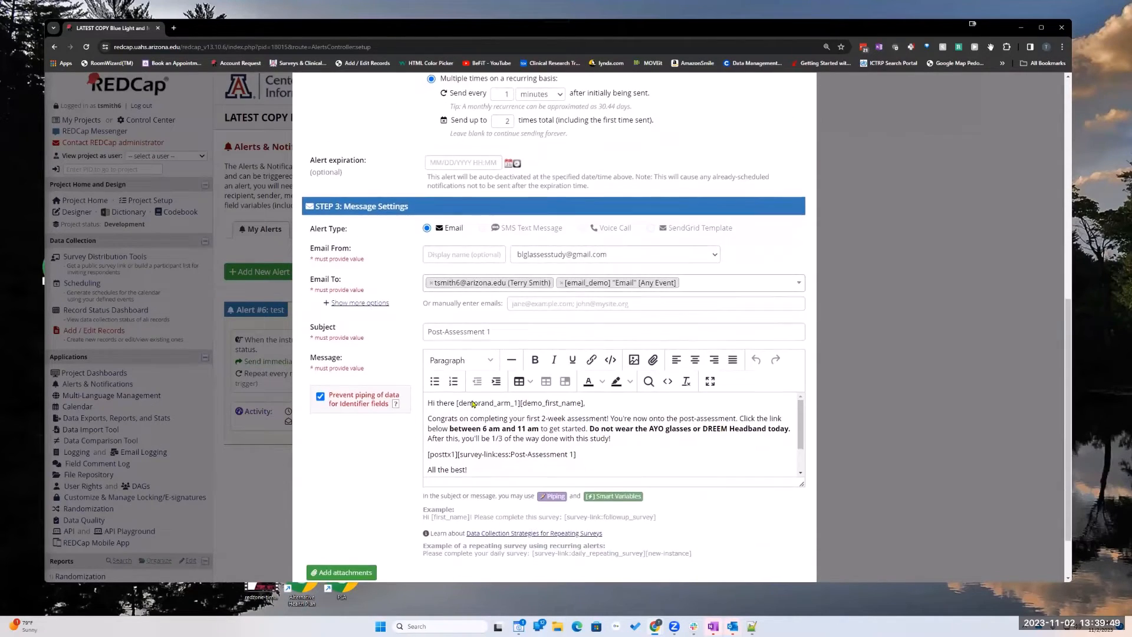
scroll(540, 479, "up", 1)
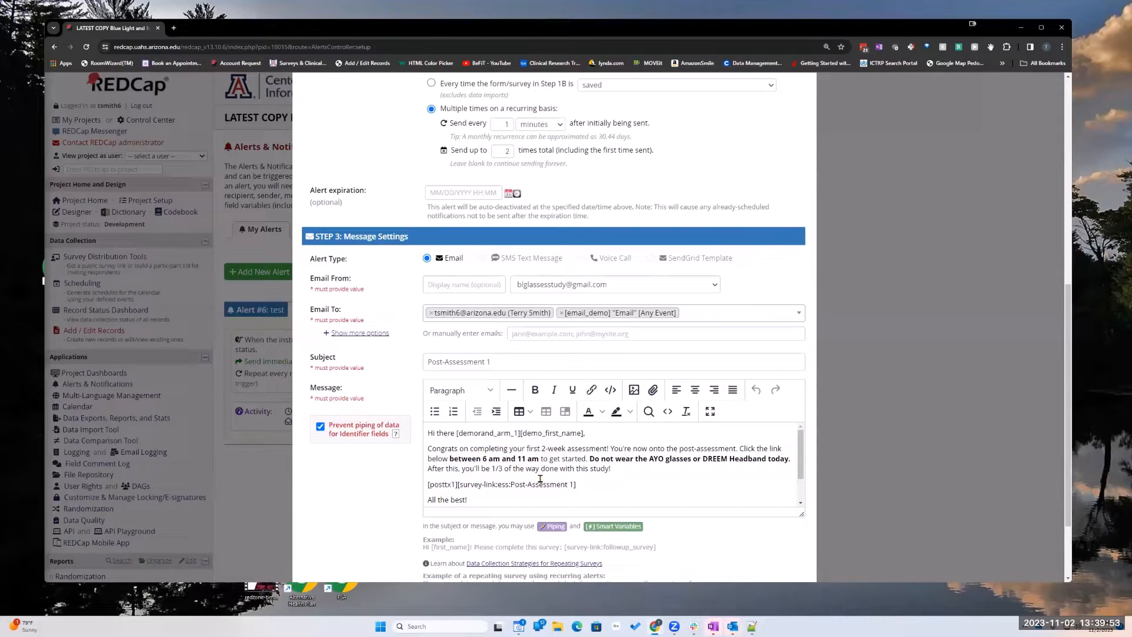
scroll(527, 489, "up", 2)
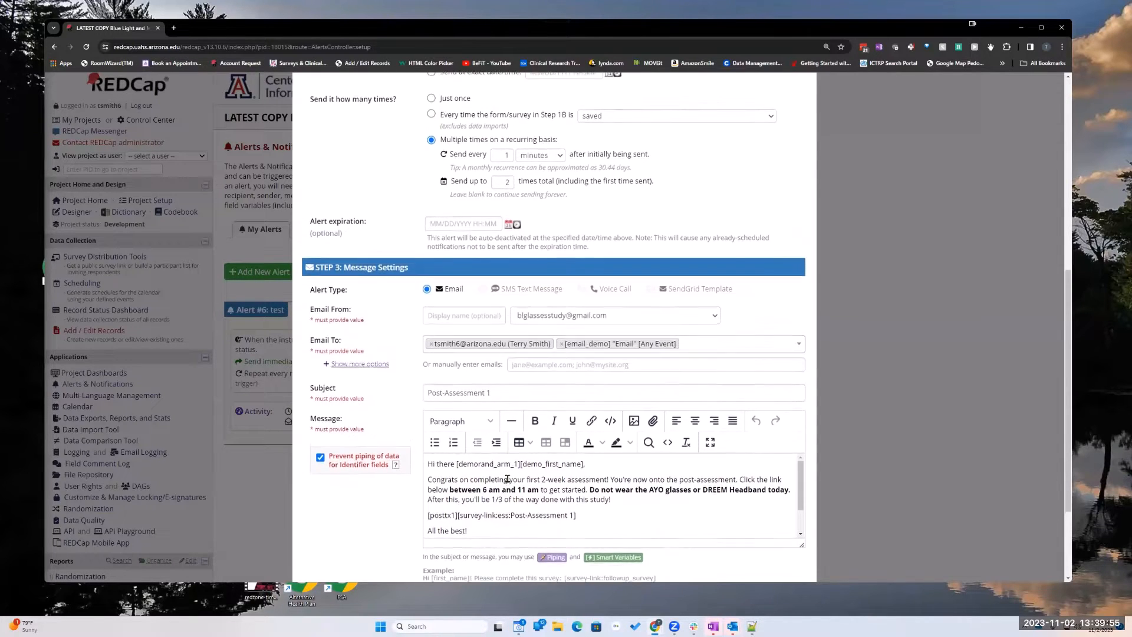
scroll(524, 413, "down", 4)
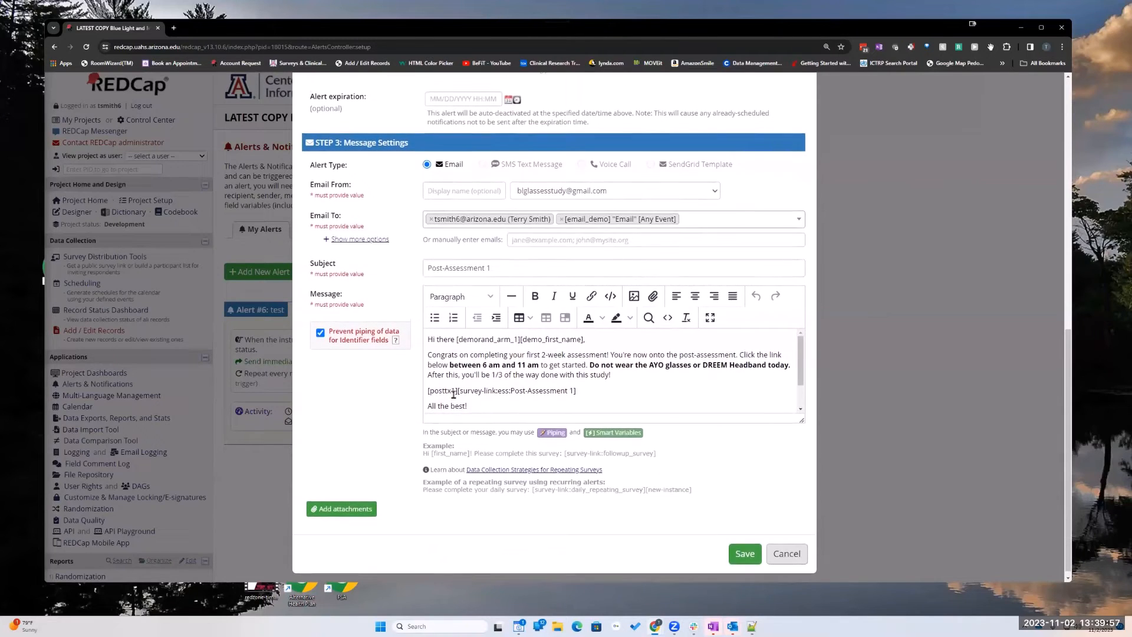
scroll(441, 289, "up", 1)
scroll(466, 280, "up", 10)
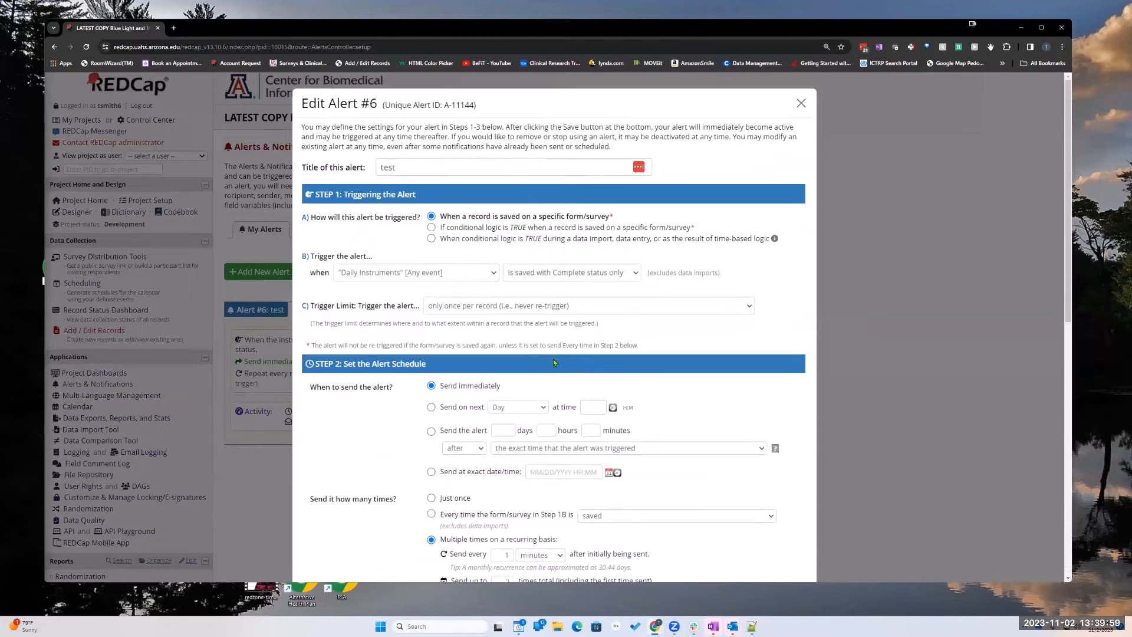
Review Alert #6's schedule and message settings, and highlight the survey-link part of the posttx1 link in the message
scroll(599, 424, "down", 7)
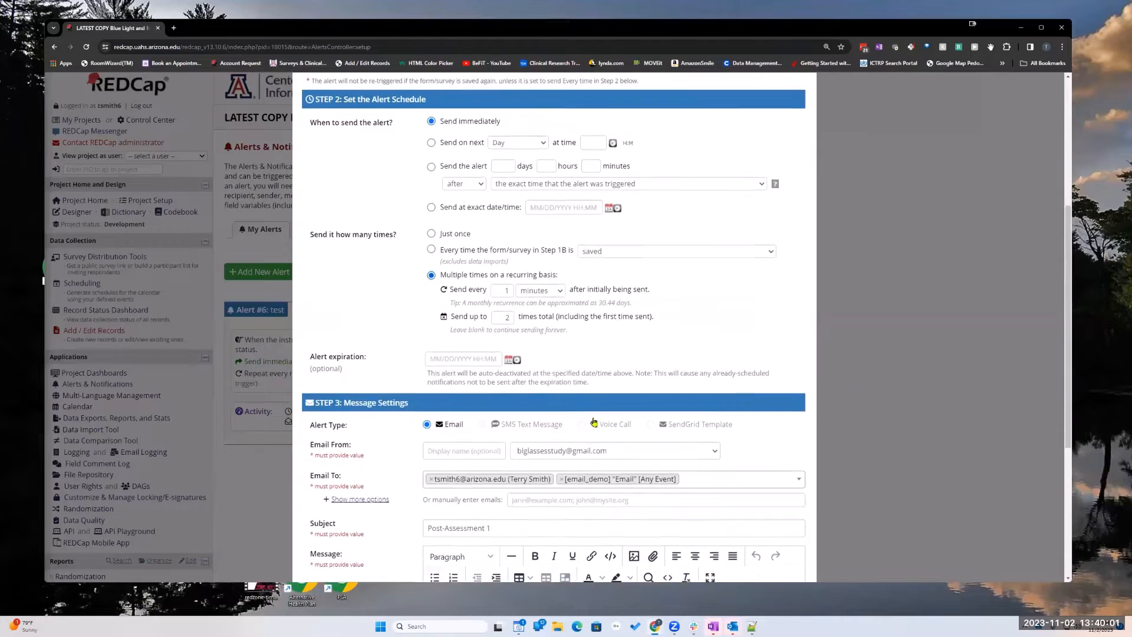
scroll(594, 422, "down", 2)
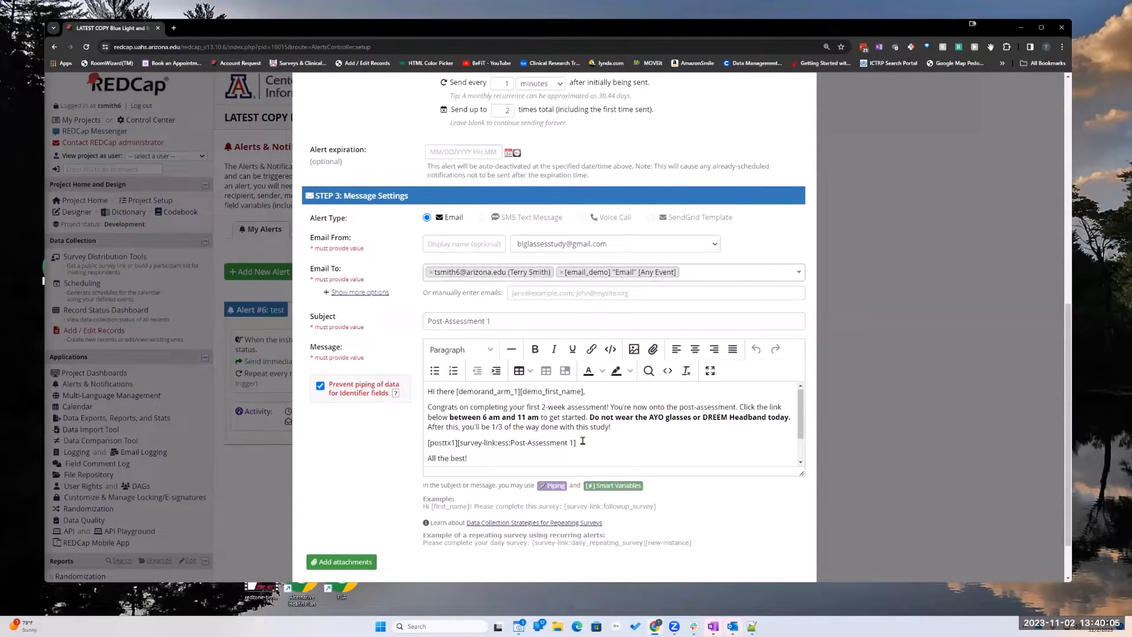
scroll(580, 444, "down", 1)
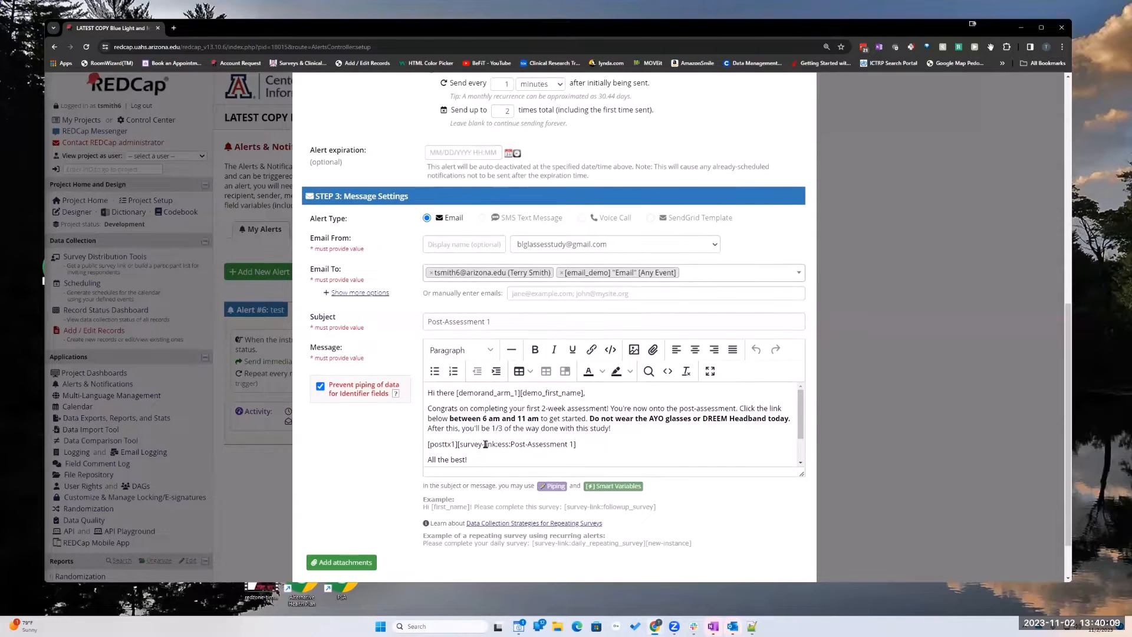
left_click_drag(460, 446, 494, 448)
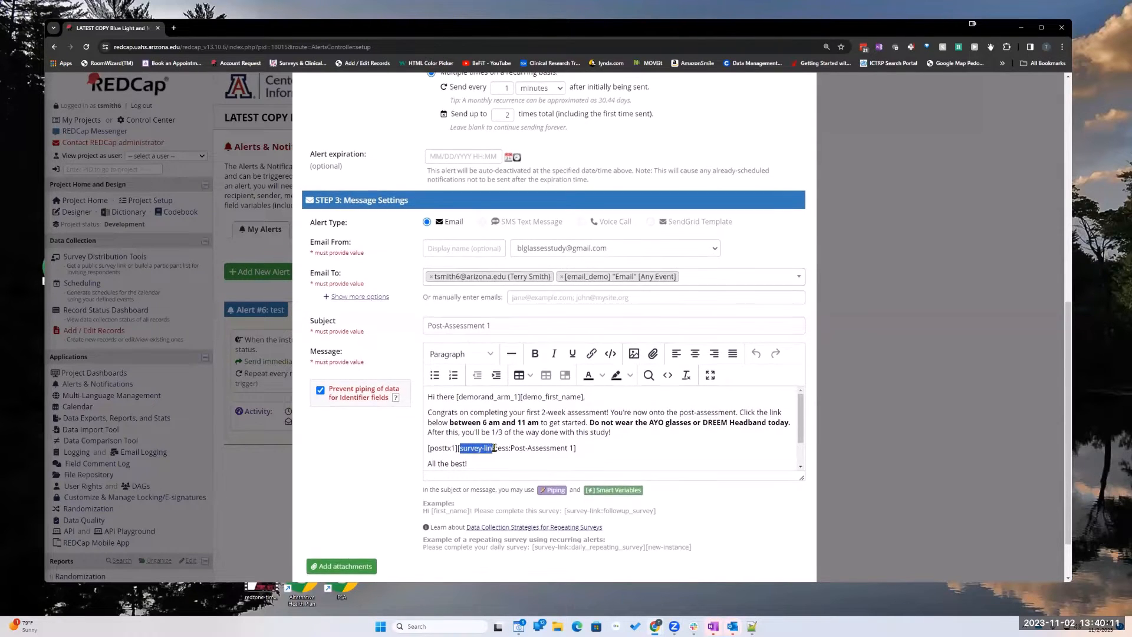
scroll(487, 465, "down", 1)
left_click(343, 567)
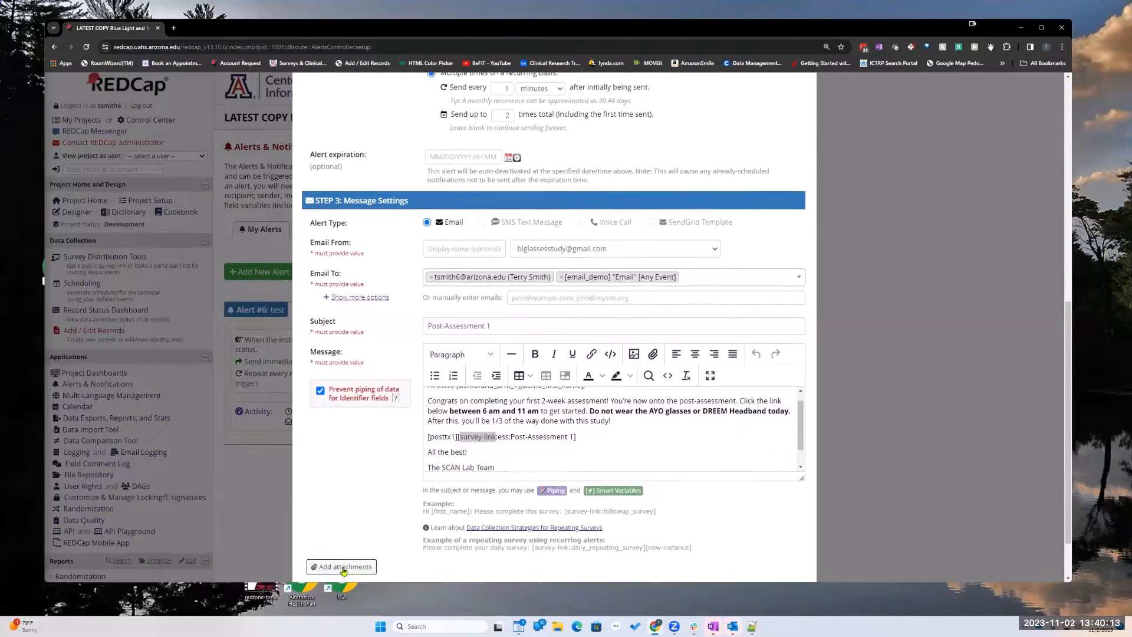
Consult the Smart Variables reference for the survey-link syntax with its instrument and Custom Text parameters, and close the reference
scroll(531, 572, "down", 2)
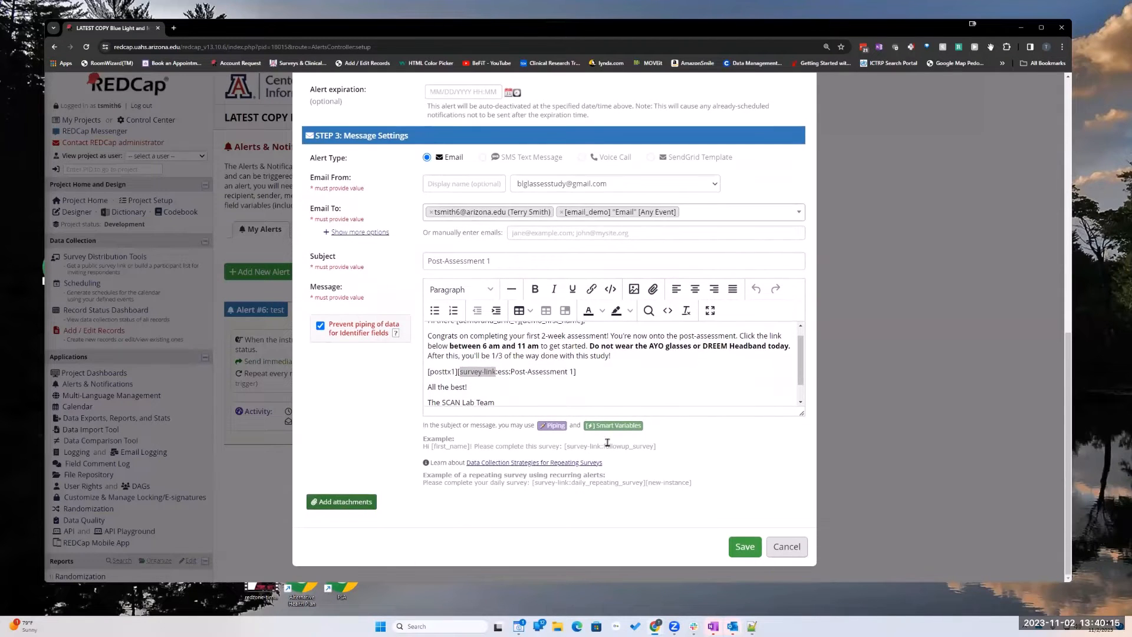
left_click(609, 425)
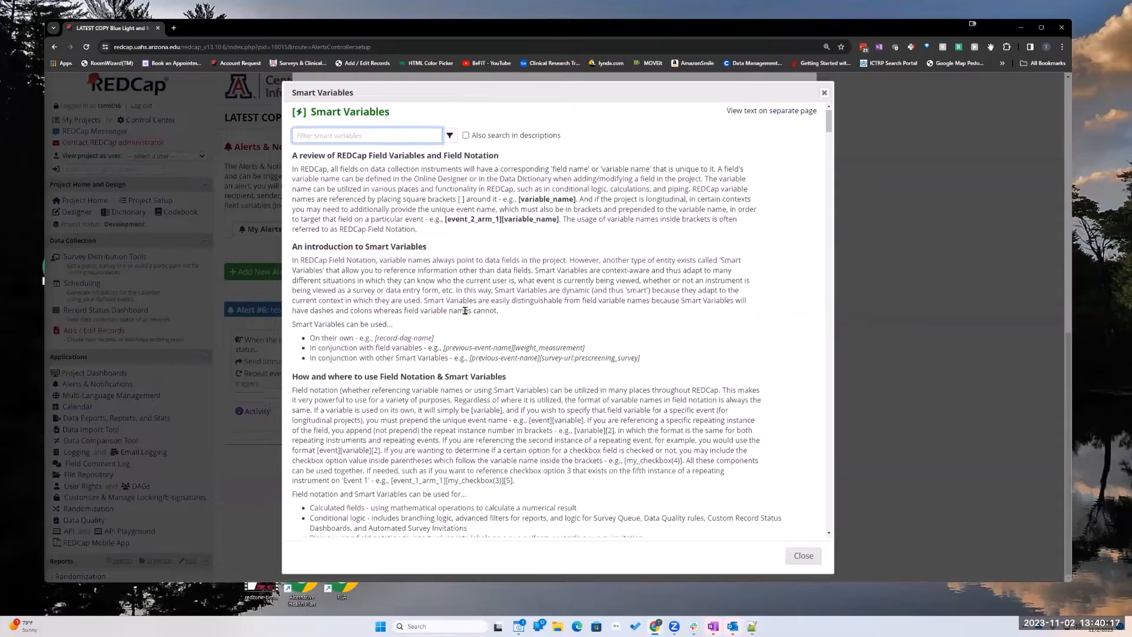
scroll(465, 310, "down", 10)
scroll(465, 311, "down", 6)
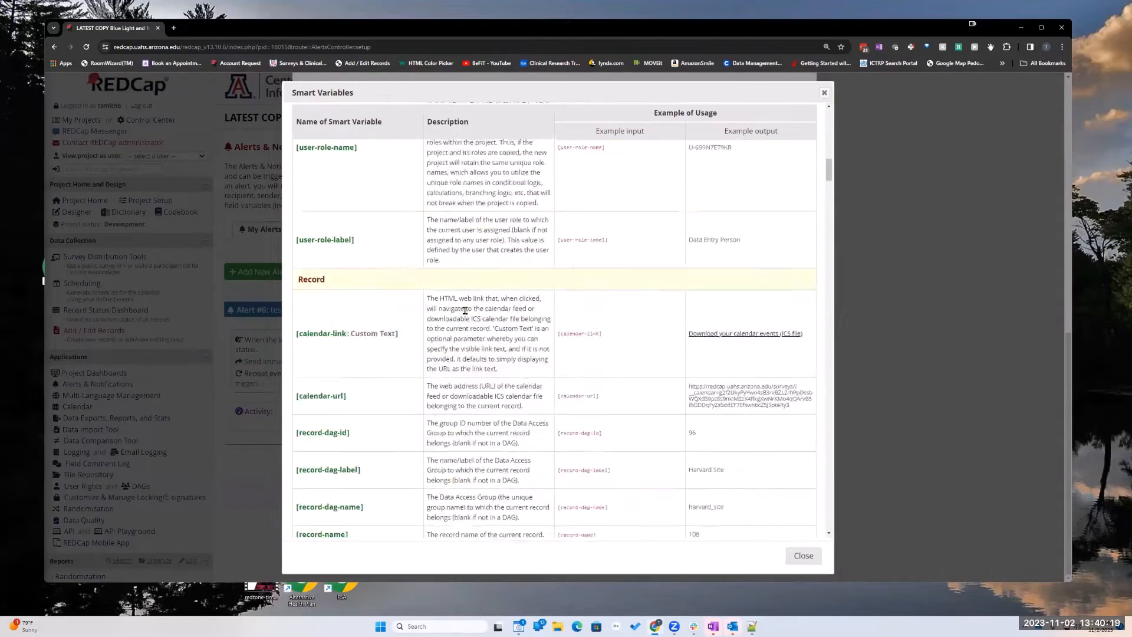
scroll(465, 310, "down", 8)
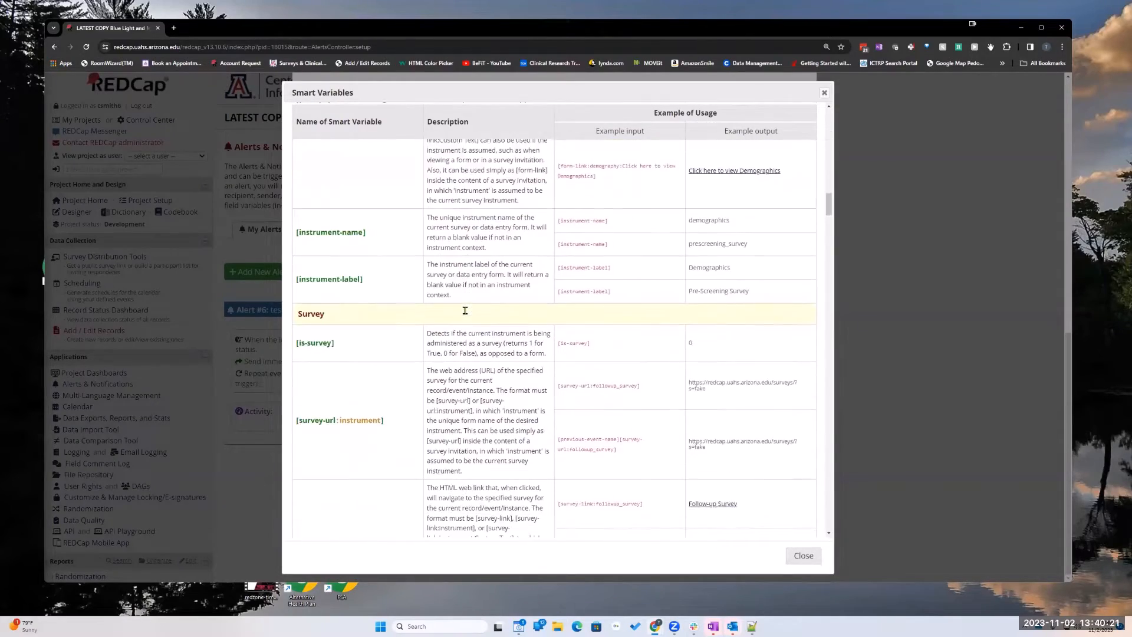
scroll(465, 311, "down", 4)
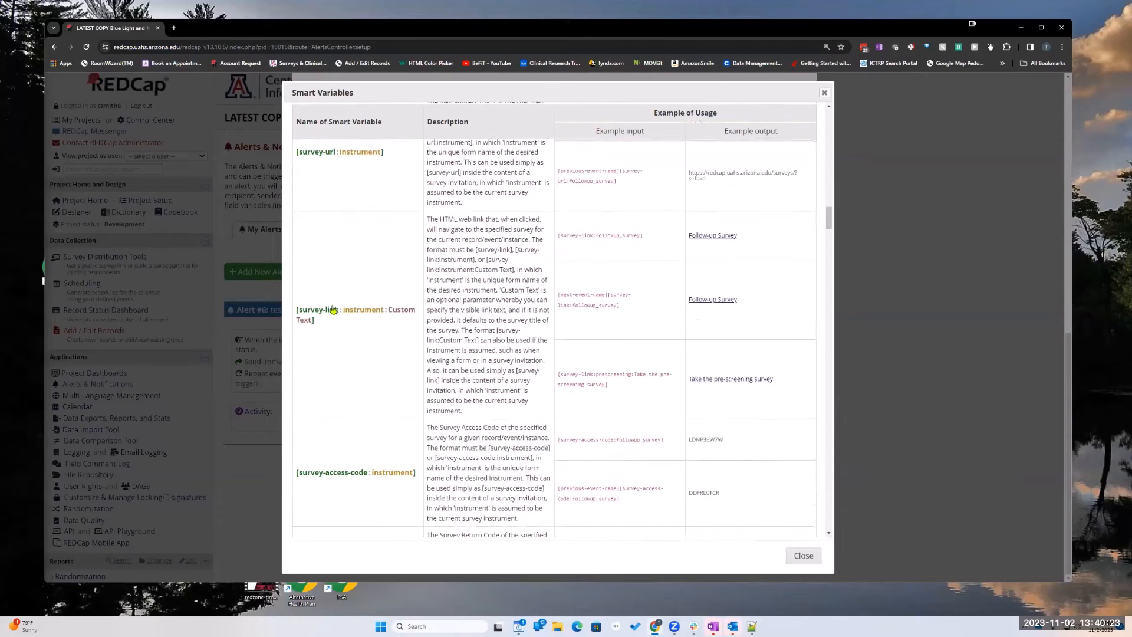
scroll(324, 317, "up", 1)
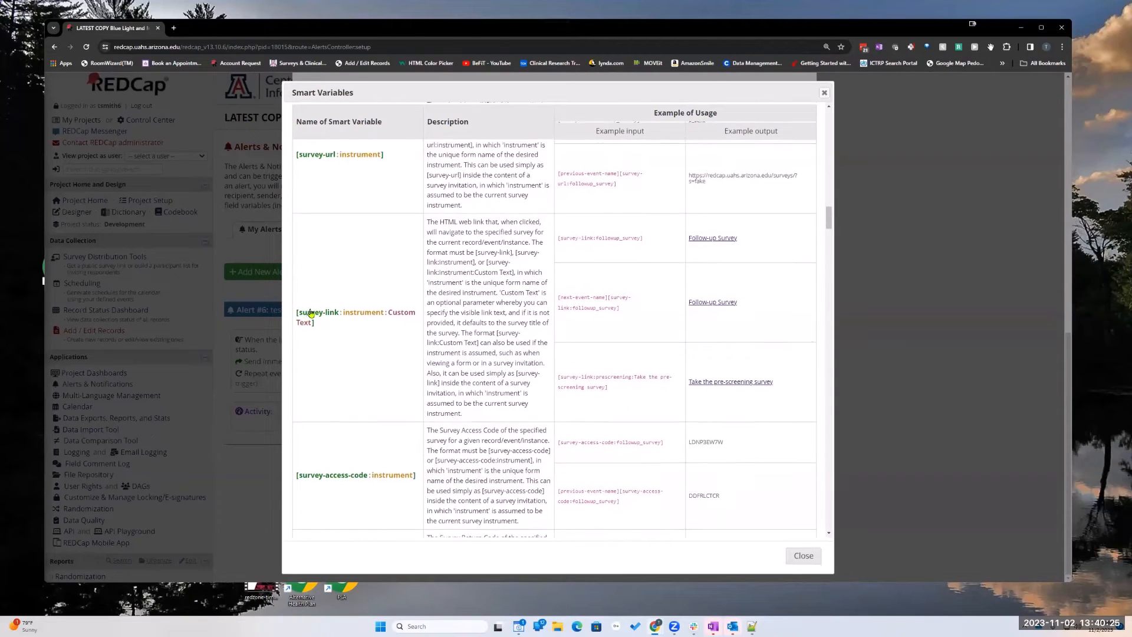
scroll(311, 313, "up", 1)
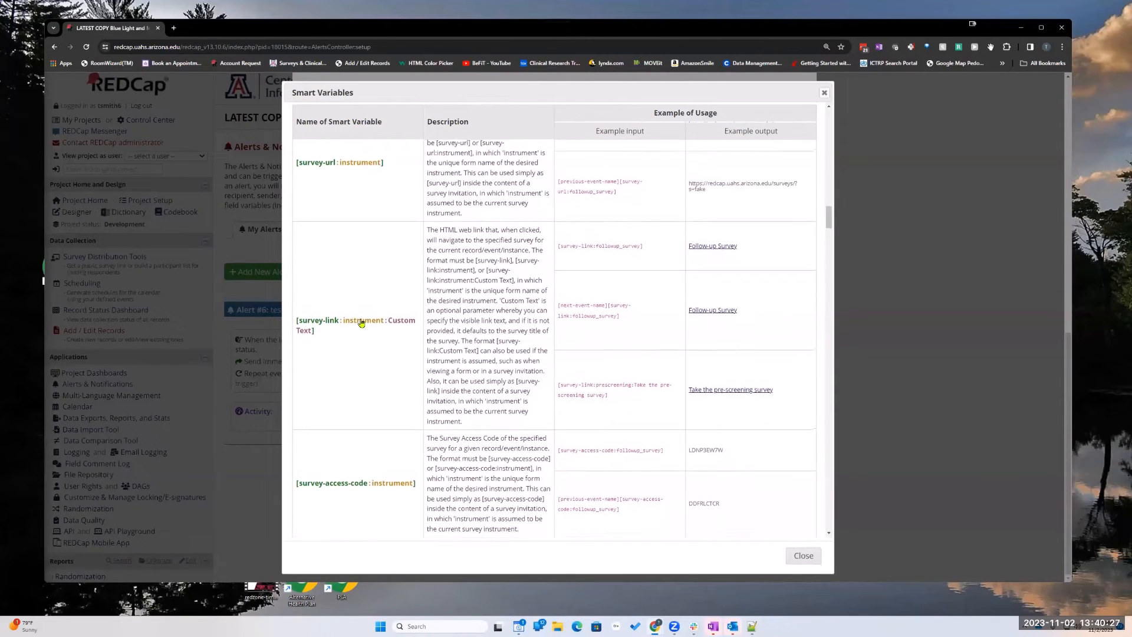
scroll(362, 323, "up", 1)
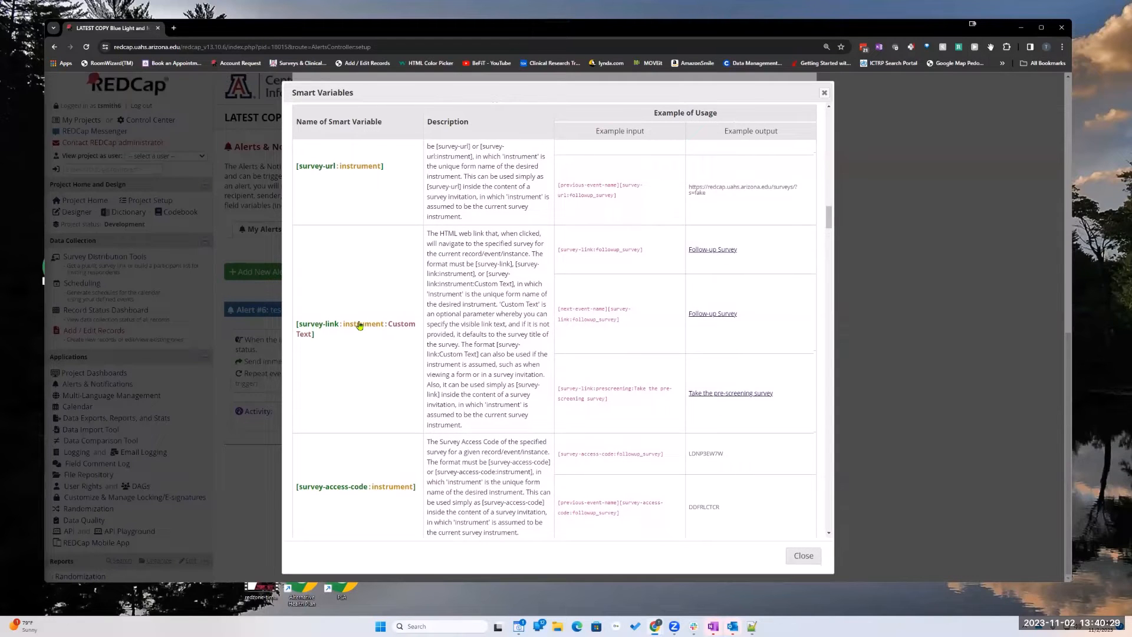
scroll(374, 312, "up", 1)
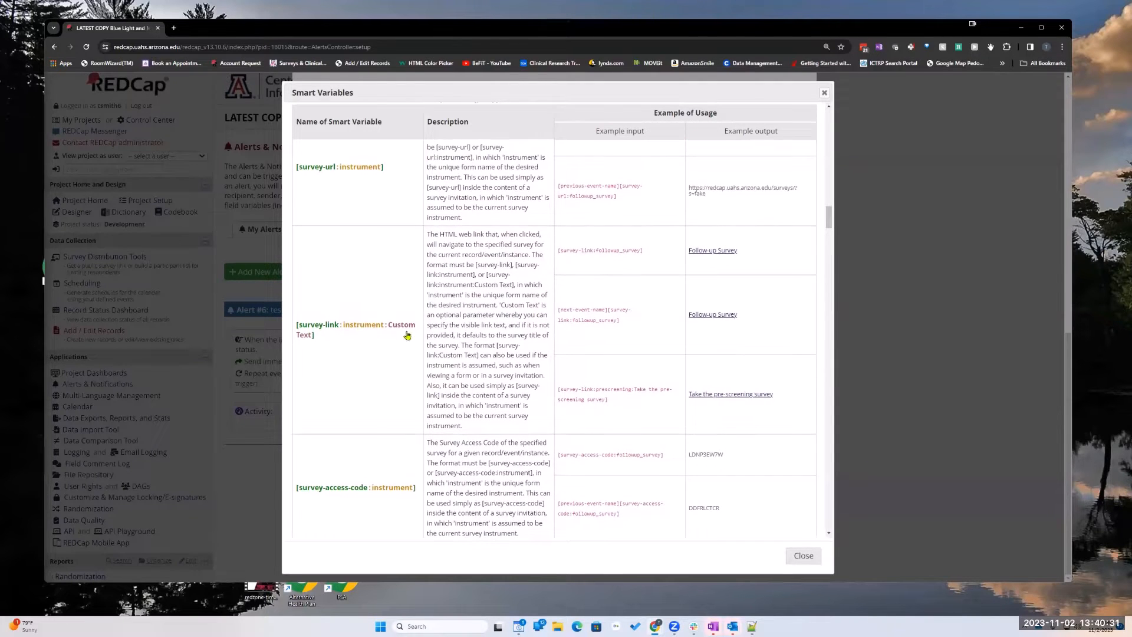
scroll(407, 335, "up", 1)
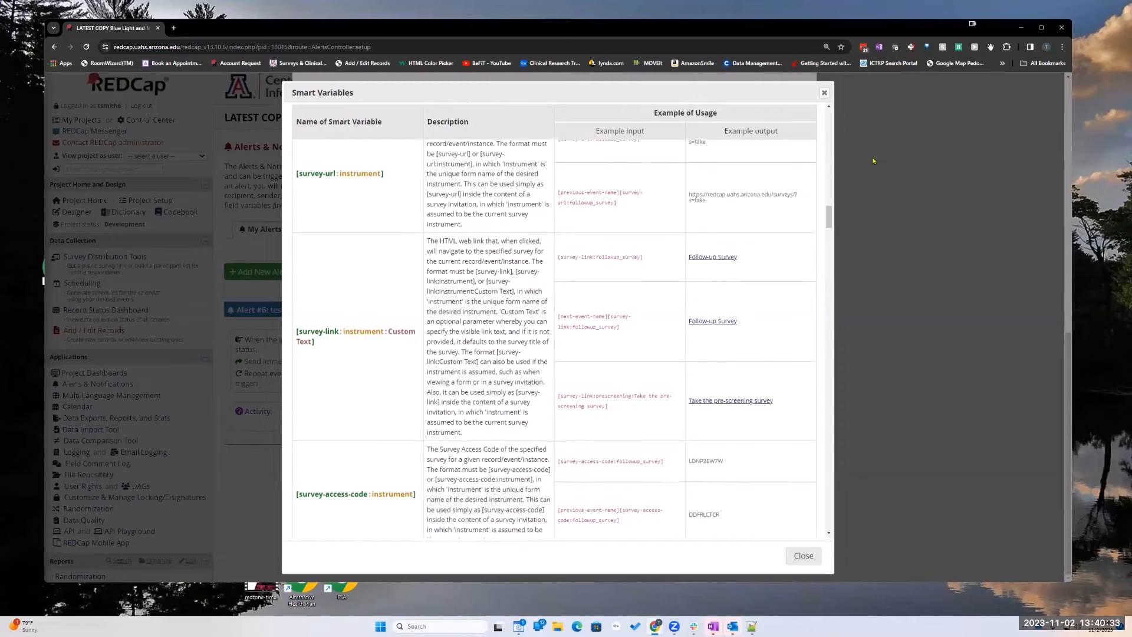
left_click(825, 95)
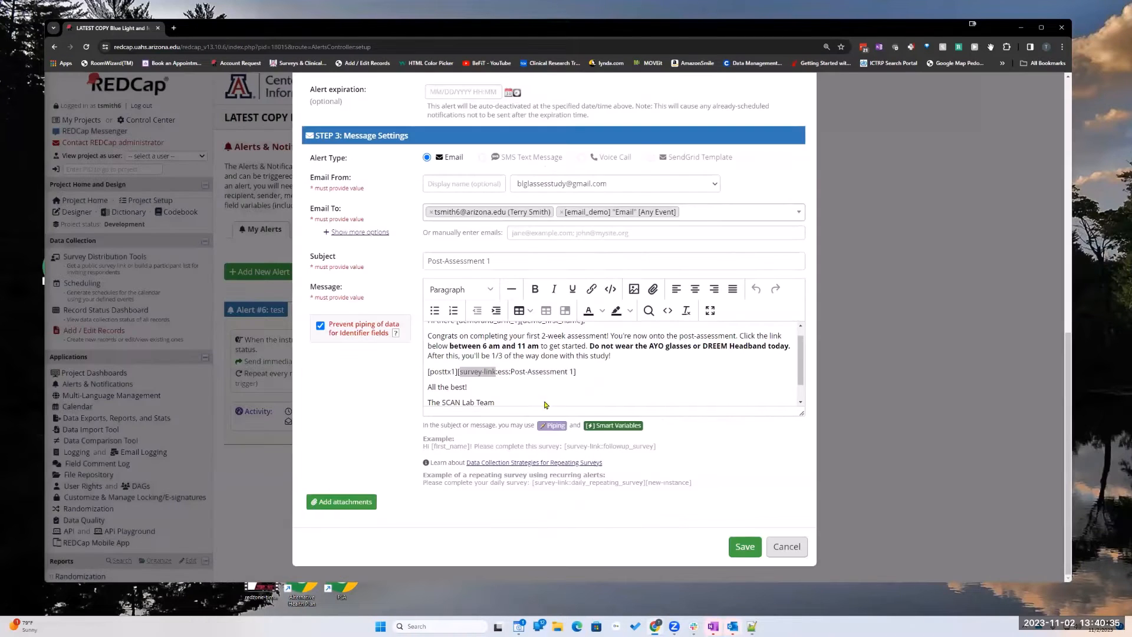
Examine the message's survey link, highlighting the instrument name ess and the custom text Post-Assessment 1
scroll(519, 353, "down", 1)
scroll(512, 377, "up", 1)
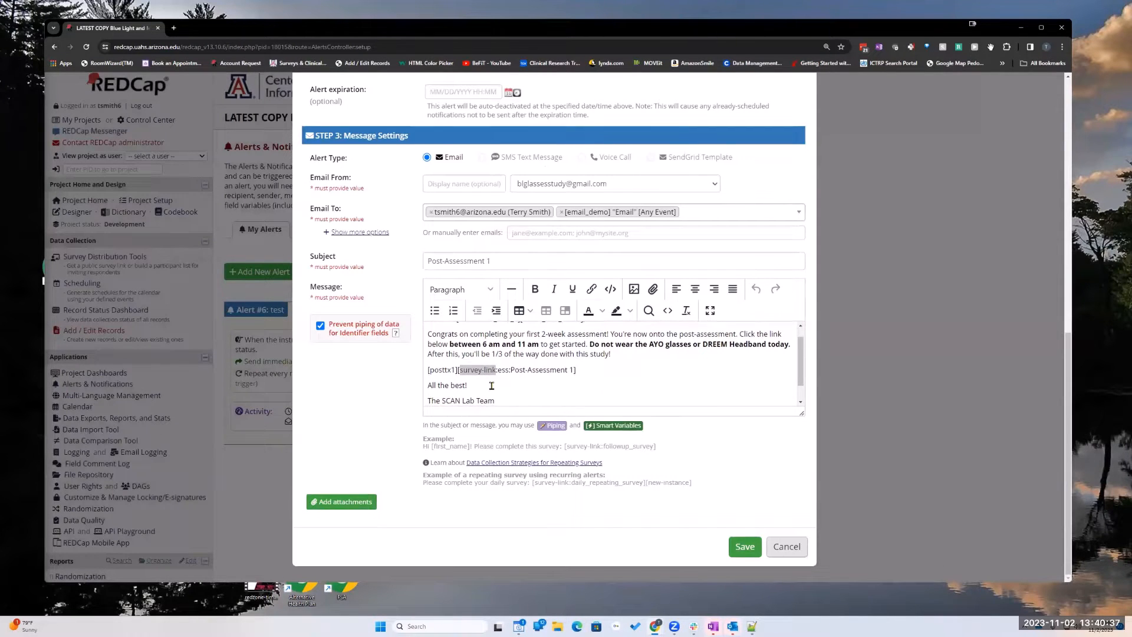
scroll(491, 386, "down", 1)
scroll(507, 361, "up", 1)
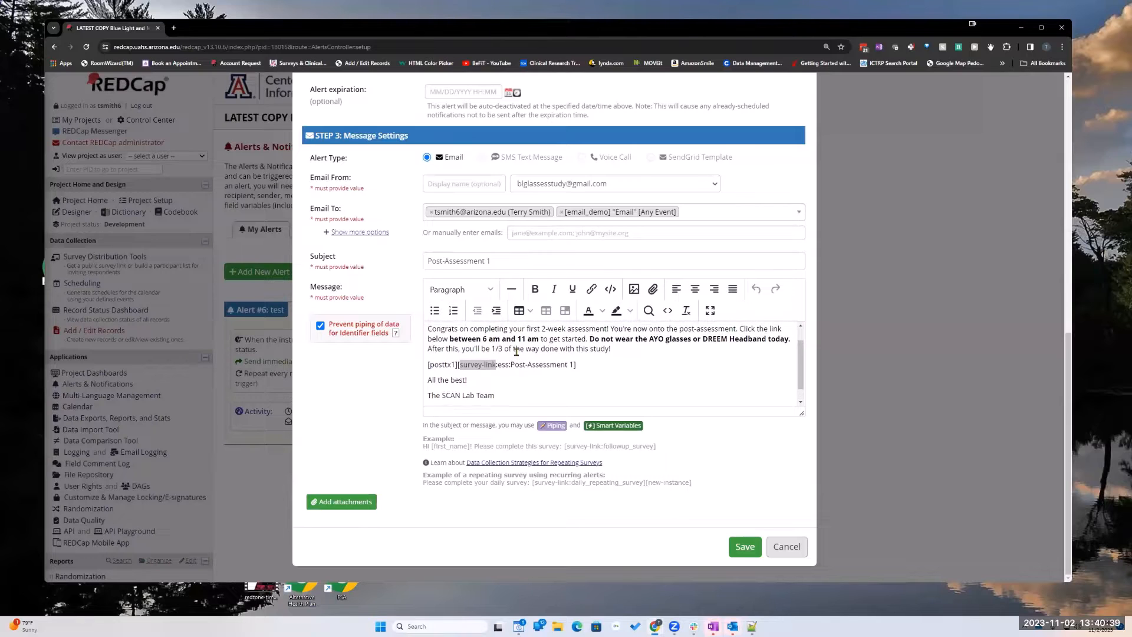
scroll(512, 365, "up", 1)
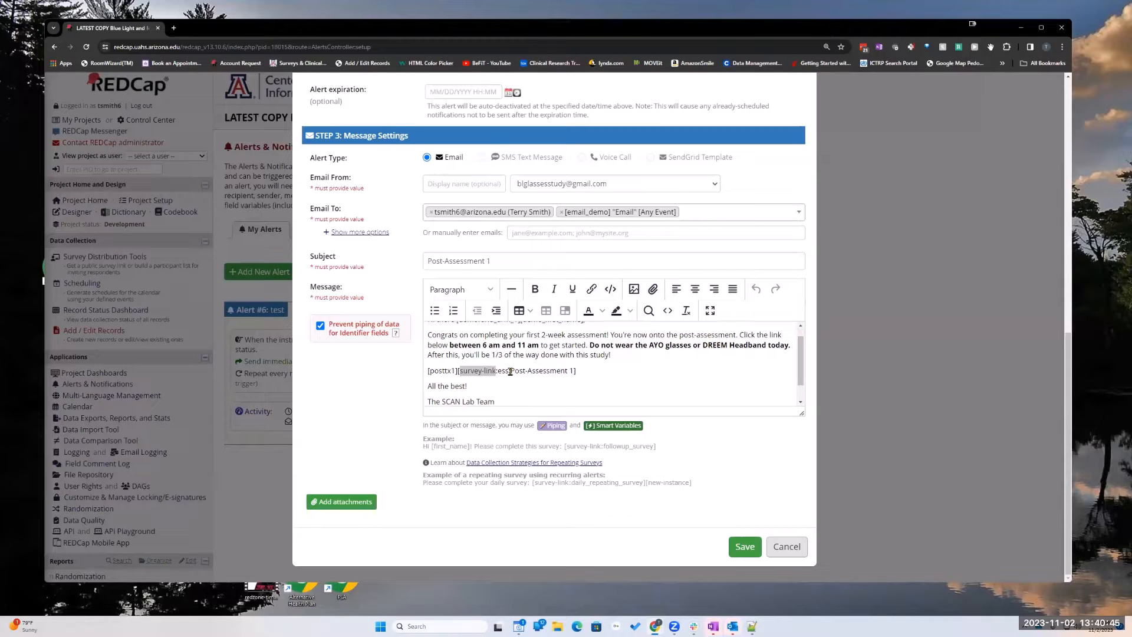
left_click(510, 372)
scroll(510, 372, "up", 1)
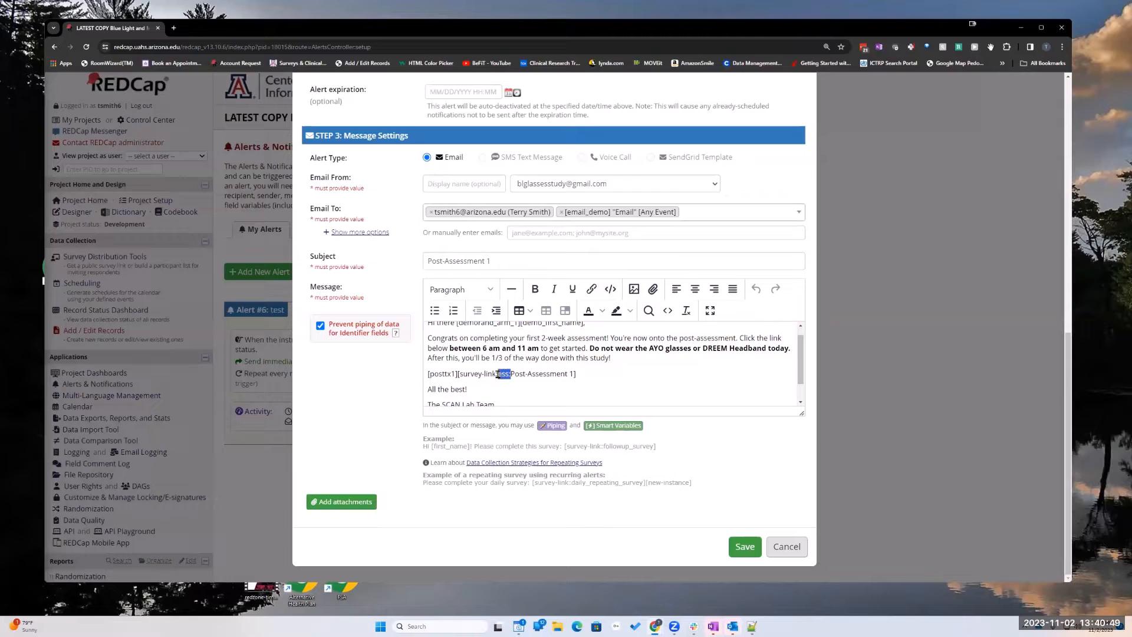
scroll(472, 372, "down", 1)
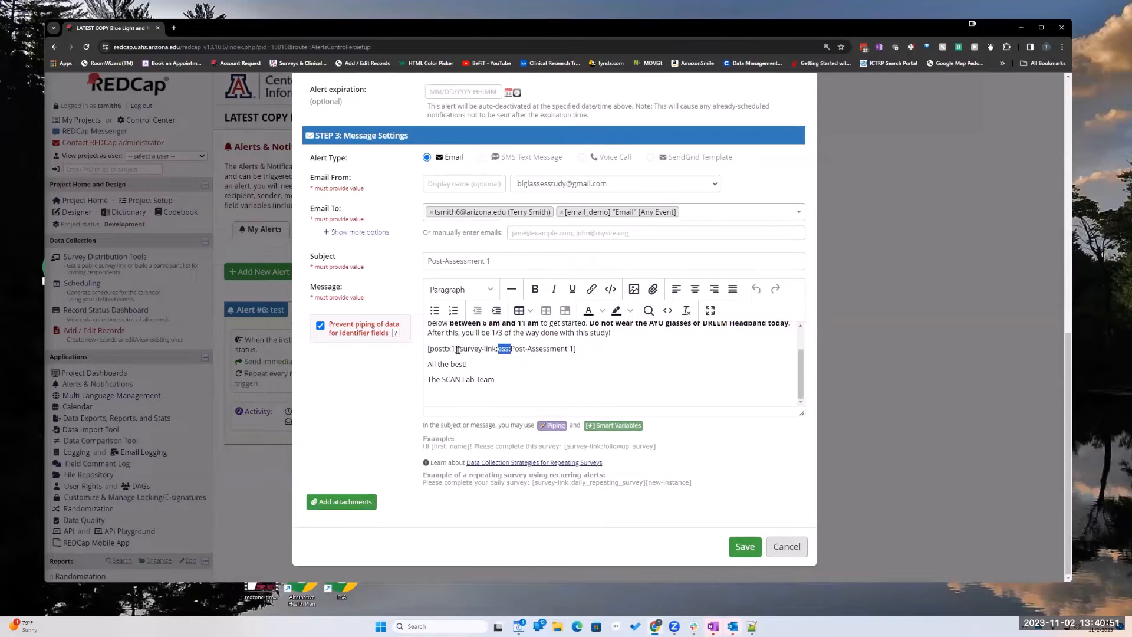
left_click(510, 352)
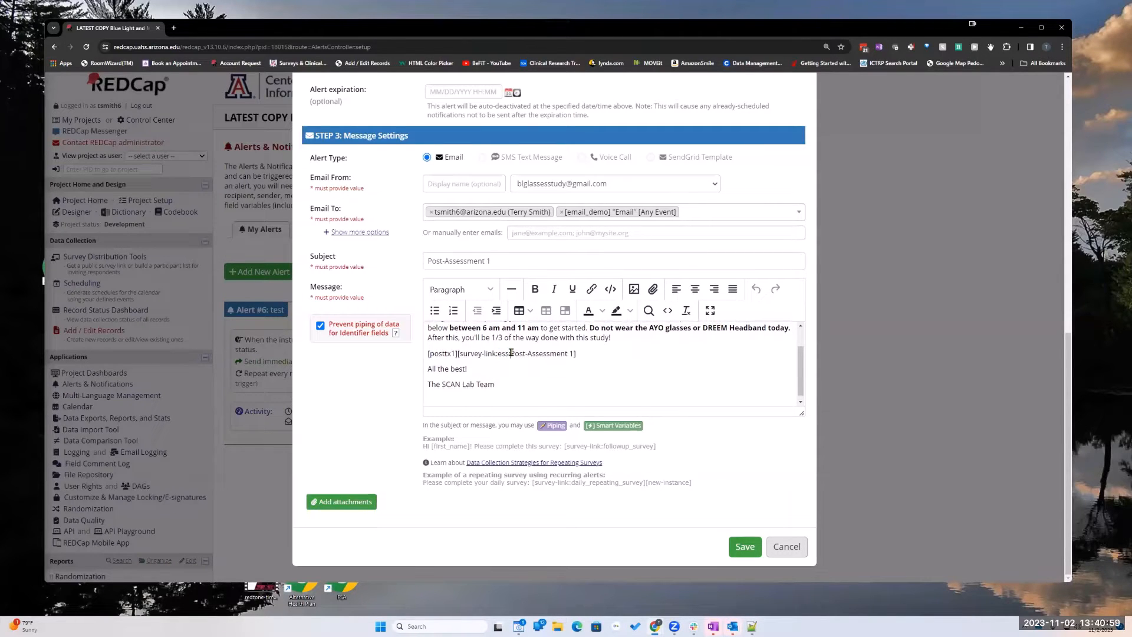
left_click_drag(510, 353, 575, 356)
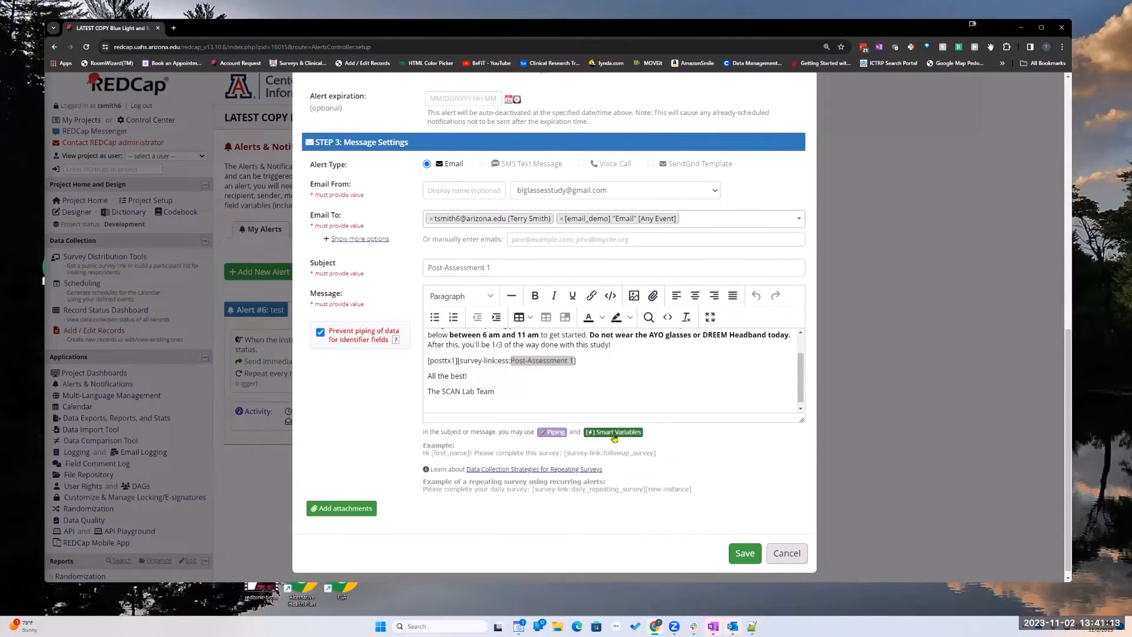
Reopen the Smart Variables reference, look through its Record, Form and Survey entries, and close it
left_click(613, 436)
scroll(597, 432, "down", 15)
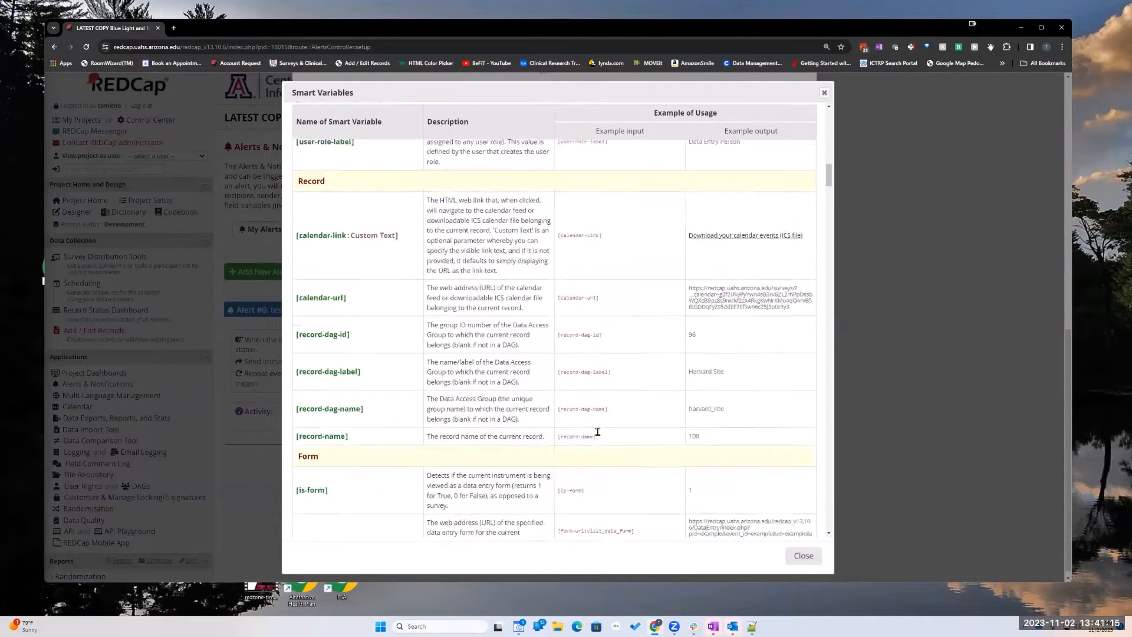
scroll(597, 432, "down", 8)
scroll(597, 435, "down", 1)
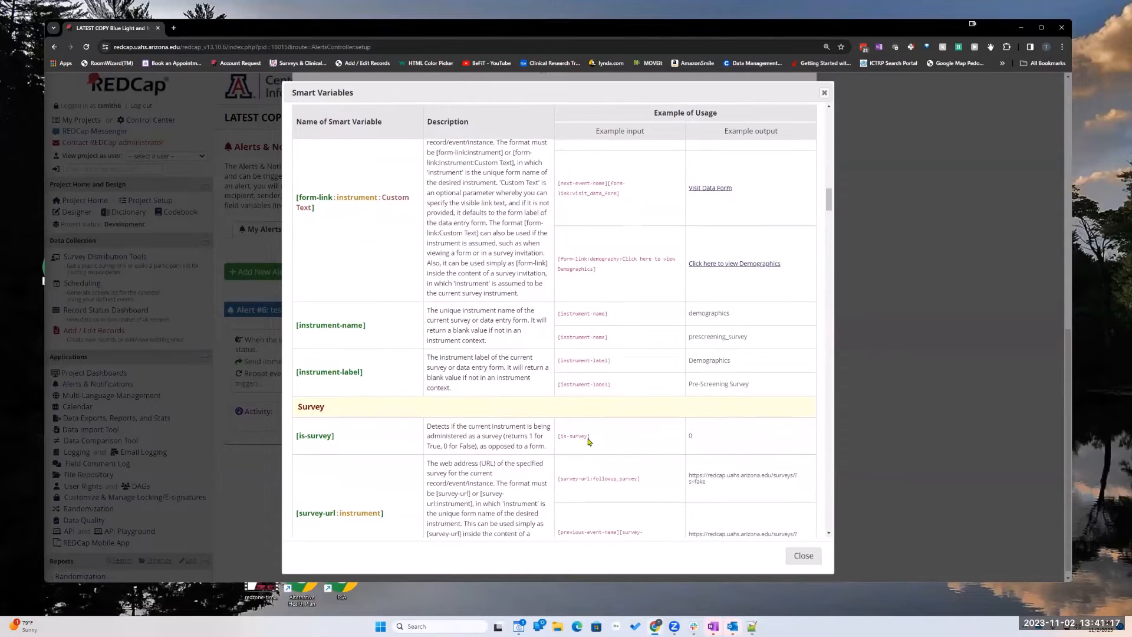
left_click(824, 94)
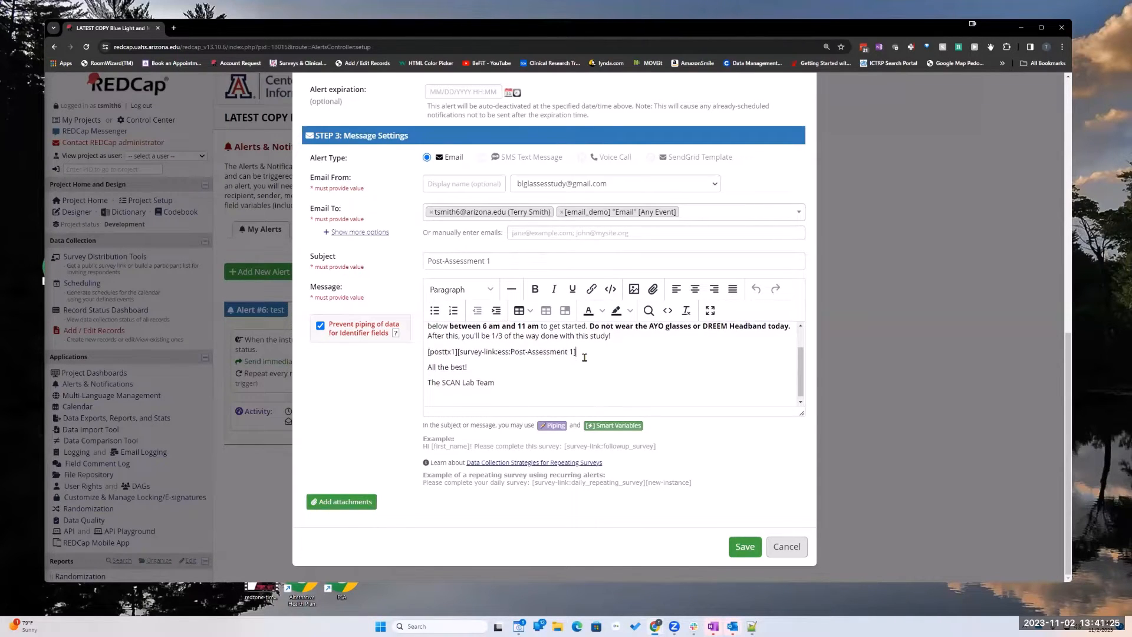
Examine the complete link [posttx1][survey-link:ess:Post-Assessment 1] in the message, including its event prefix
scroll(542, 357, "up", 1)
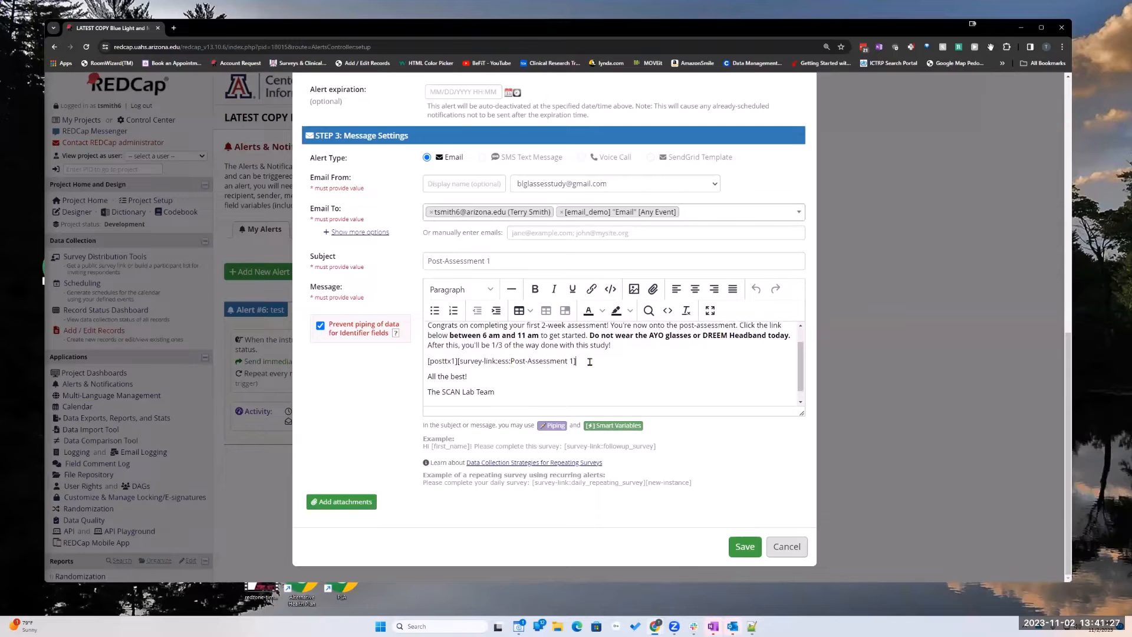
scroll(584, 364, "up", 1)
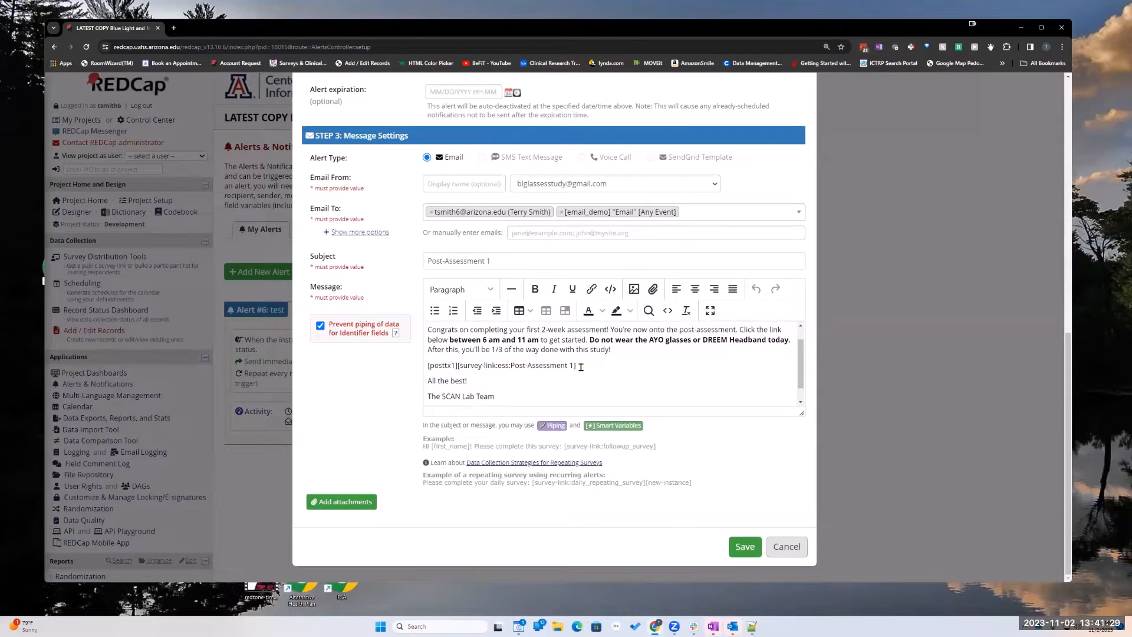
scroll(581, 367, "down", 1)
left_click(560, 357)
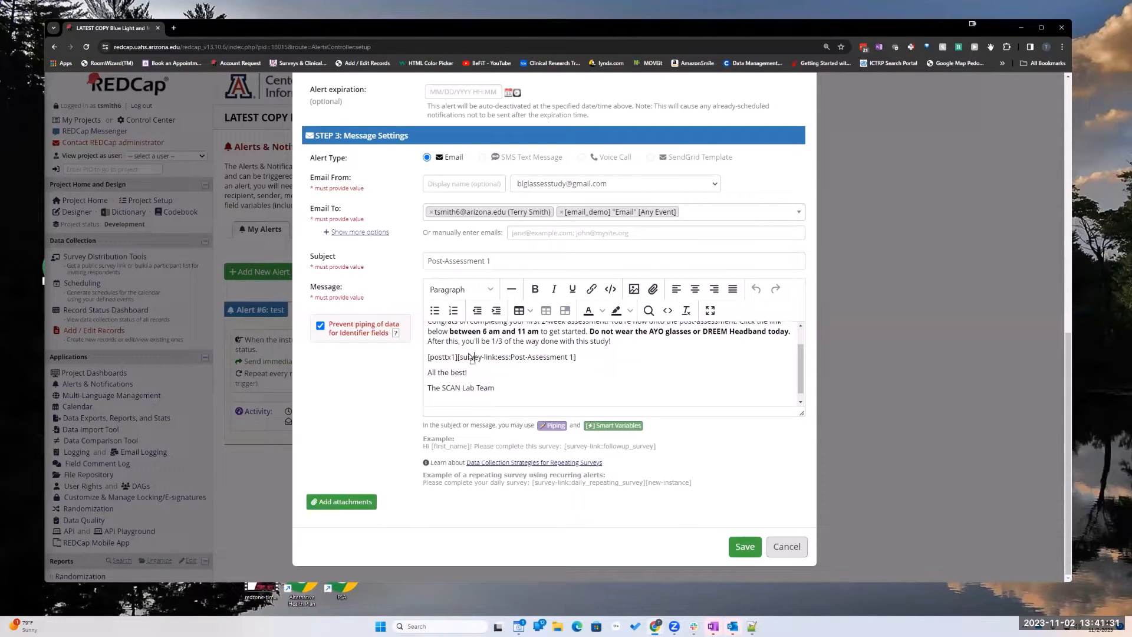
scroll(580, 377, "down", 1)
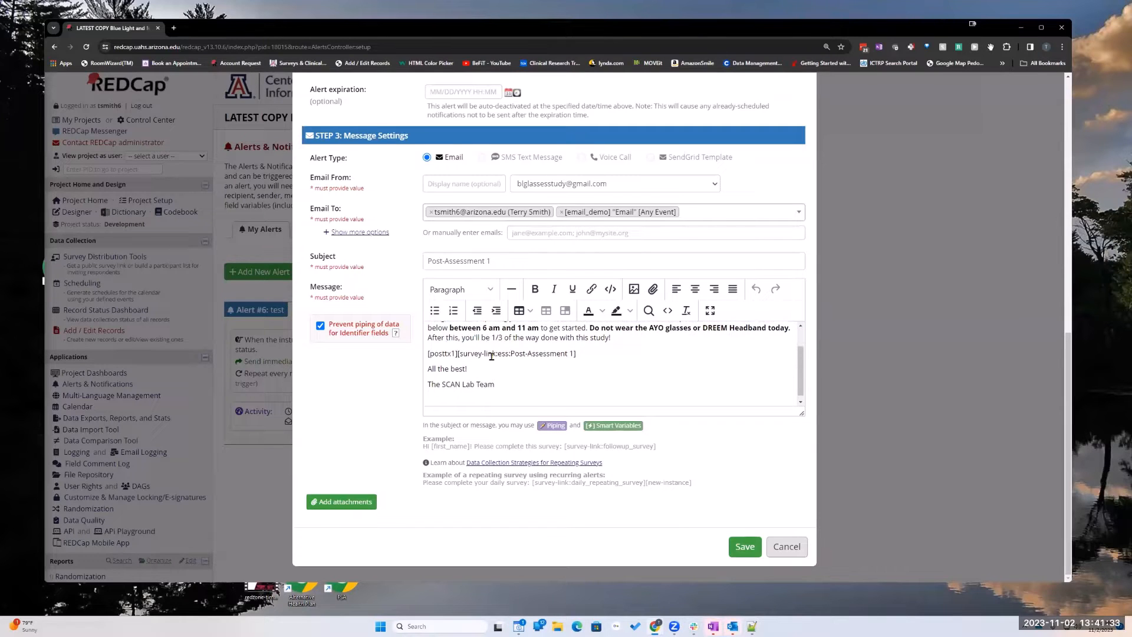
scroll(580, 383, "up", 1)
scroll(590, 390, "down", 1)
scroll(598, 397, "down", 1)
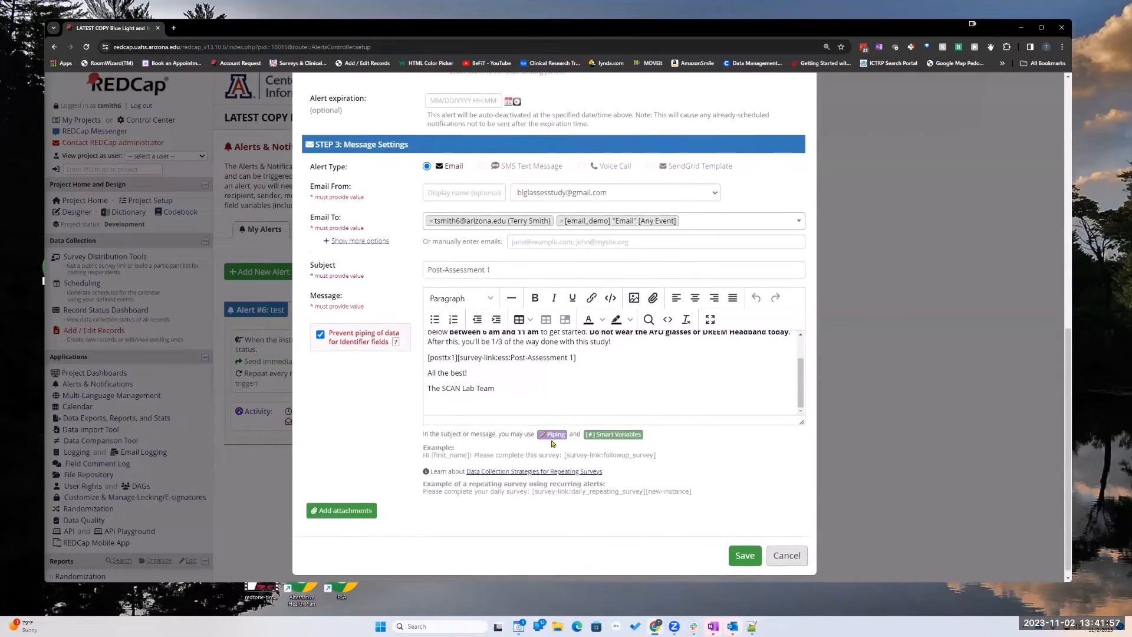
Open the Smart Variables reference again and examine the description and usage examples of the survey-link entry
left_click(616, 425)
scroll(529, 408, "down", 10)
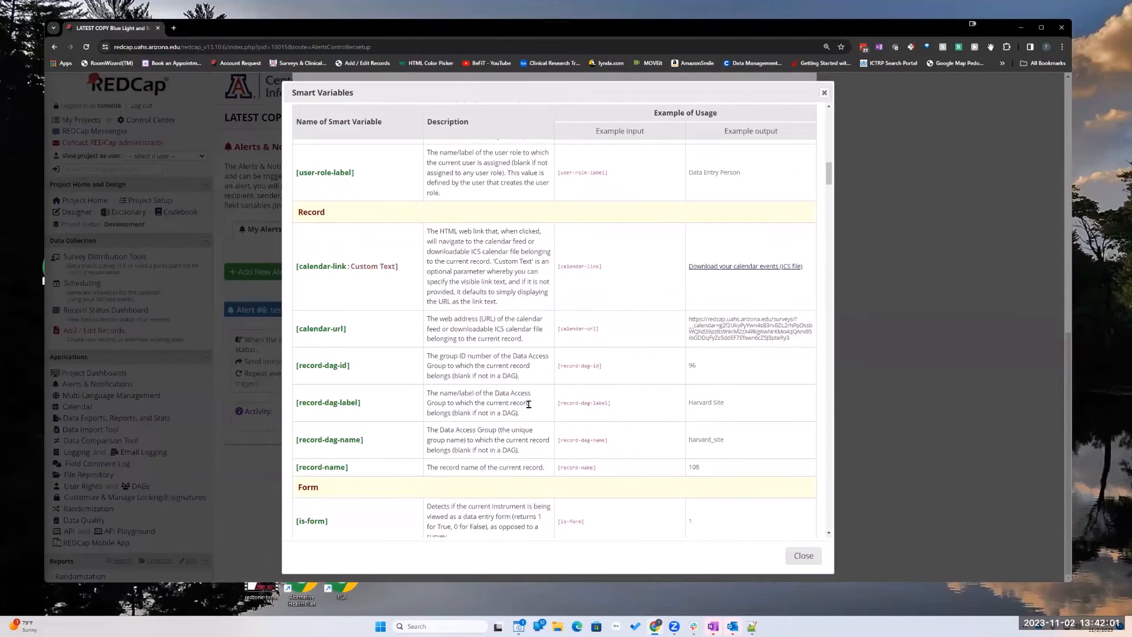
scroll(529, 408, "down", 8)
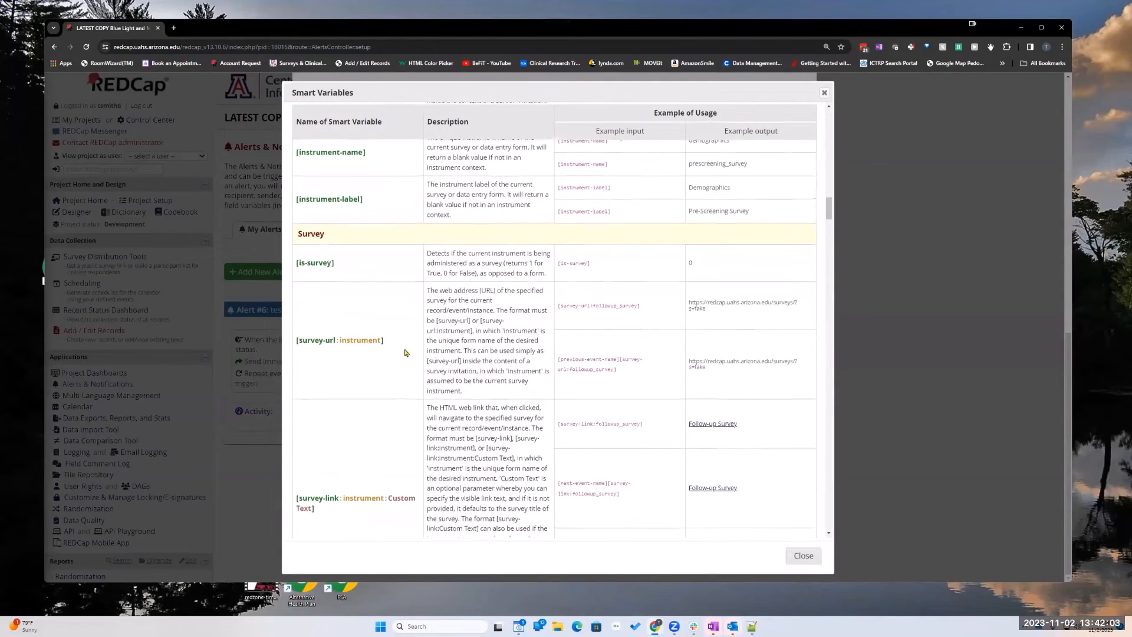
scroll(448, 354, "down", 4)
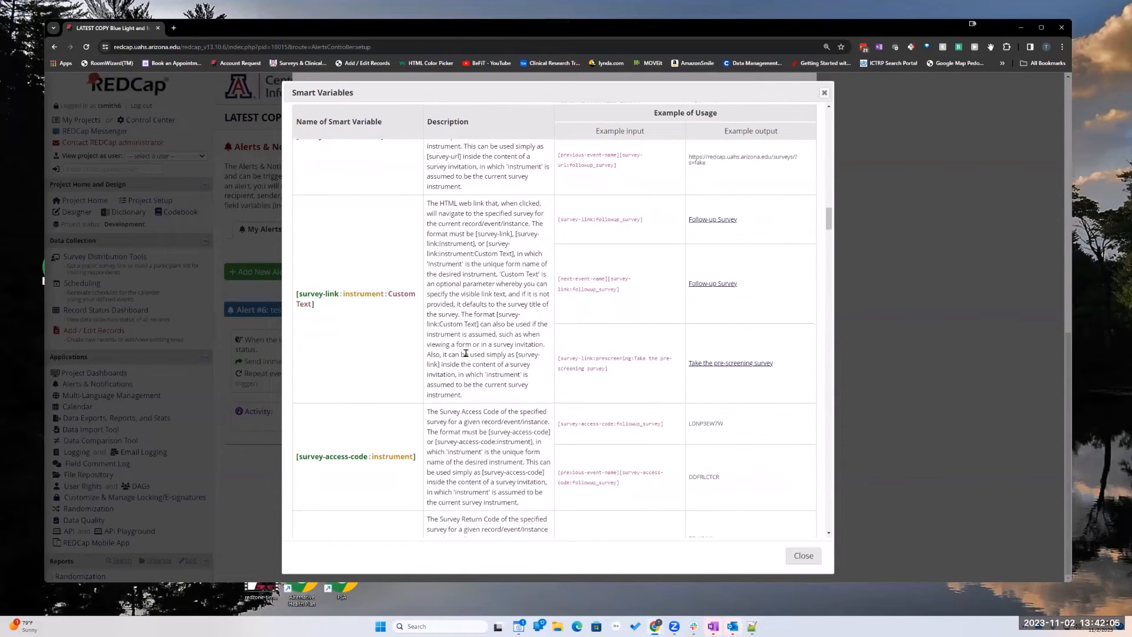
scroll(348, 427, "down", 4)
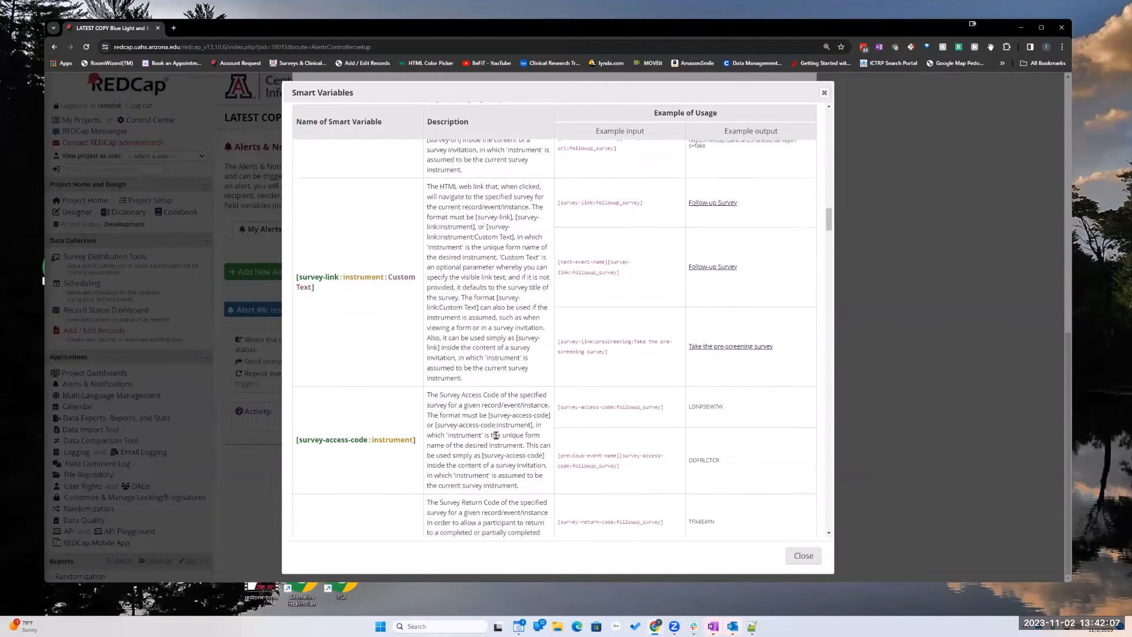
Look through the remaining survey smart variables, from survey-return-code to survey-duration-completed
scroll(333, 406, "down", 4)
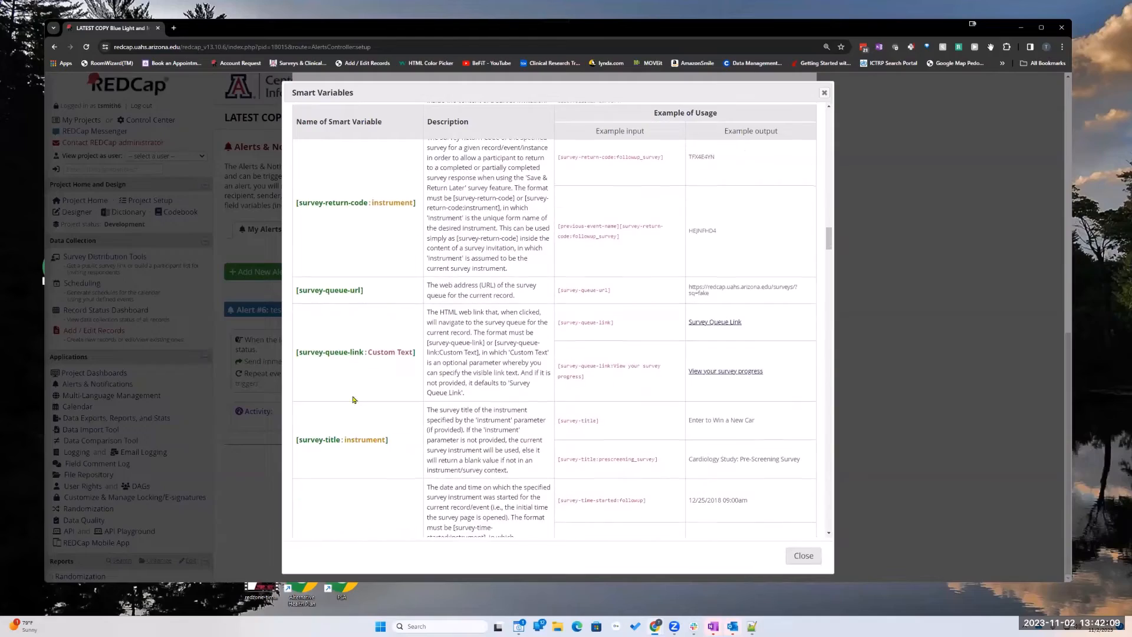
scroll(403, 423, "down", 3)
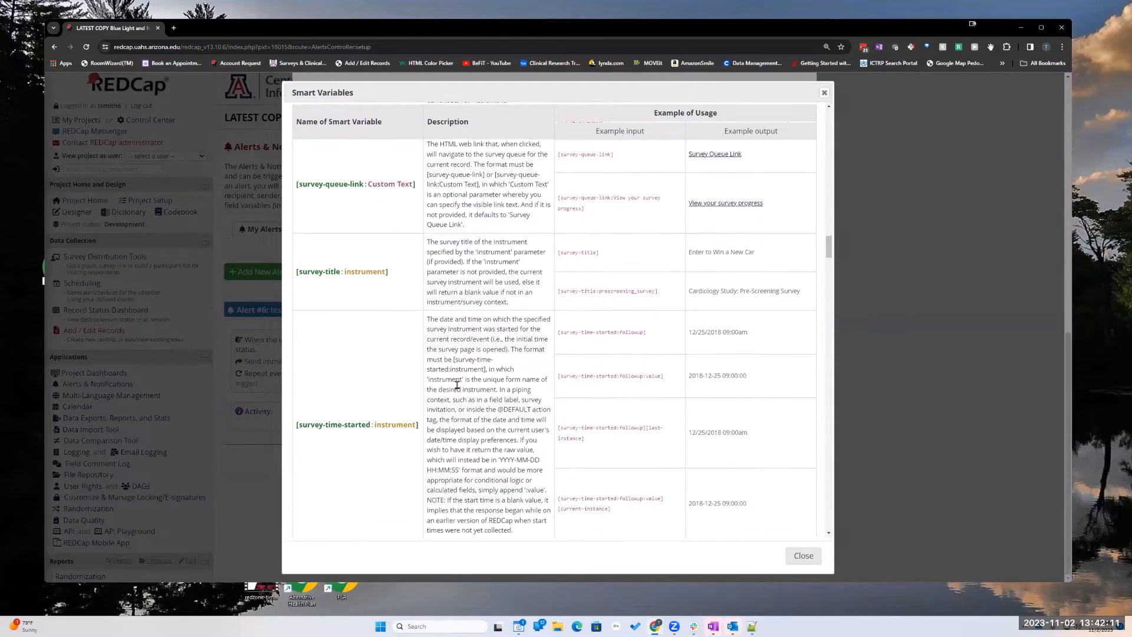
scroll(457, 385, "down", 15)
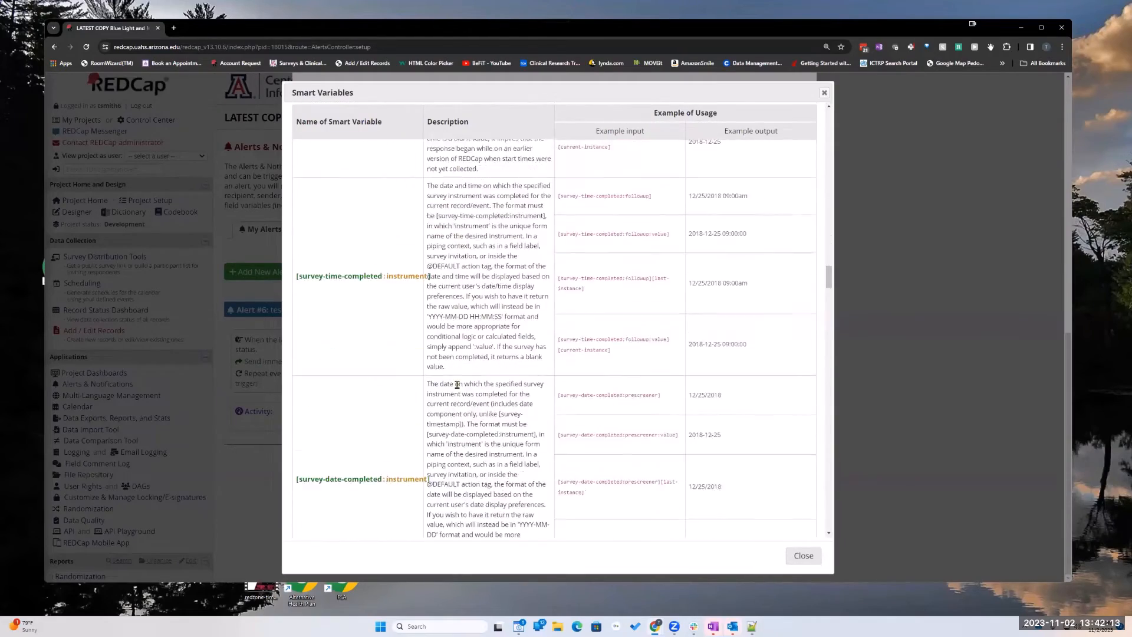
scroll(457, 384, "down", 6)
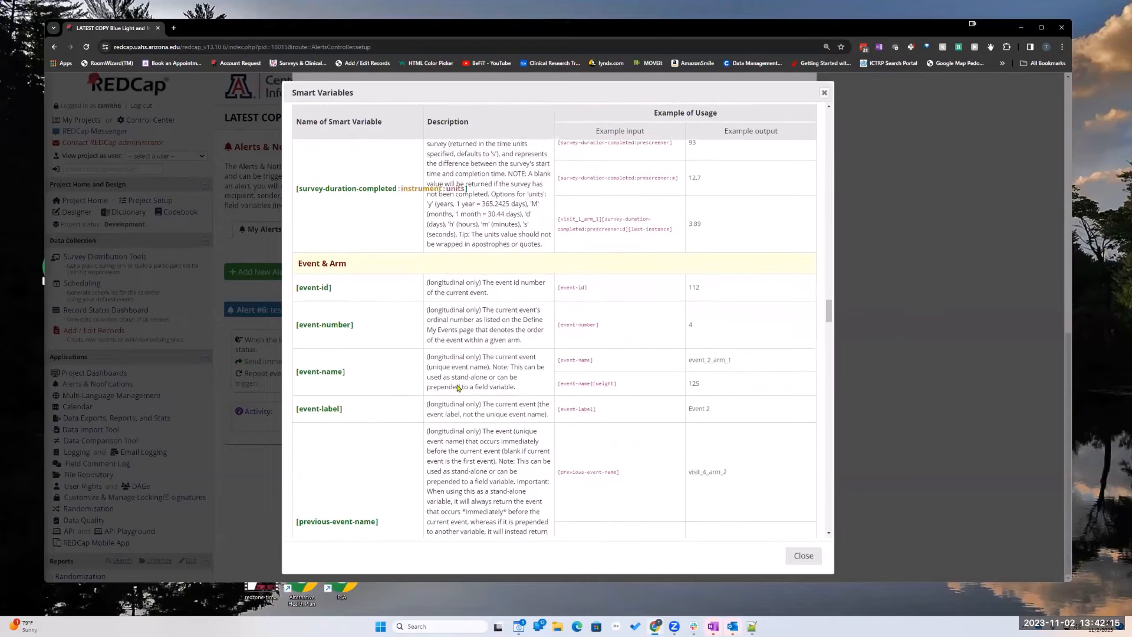
Examine the Event & Arm smart variables, including event-name, previous-event-name, next-event-name and first-event-name
scroll(590, 410, "up", 1)
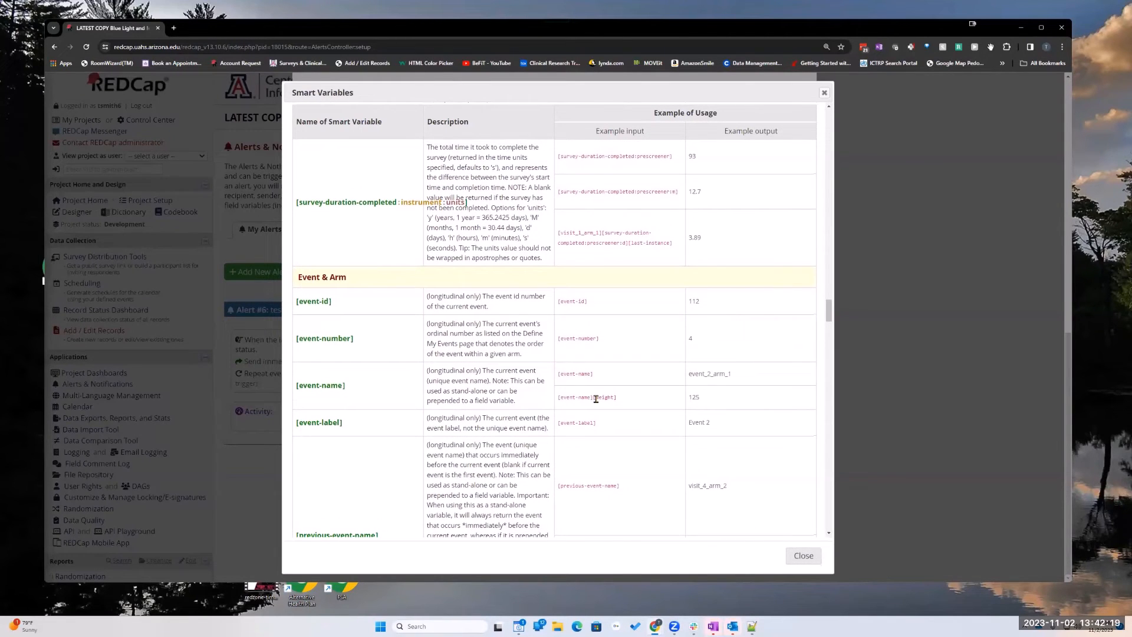
scroll(597, 407, "down", 2)
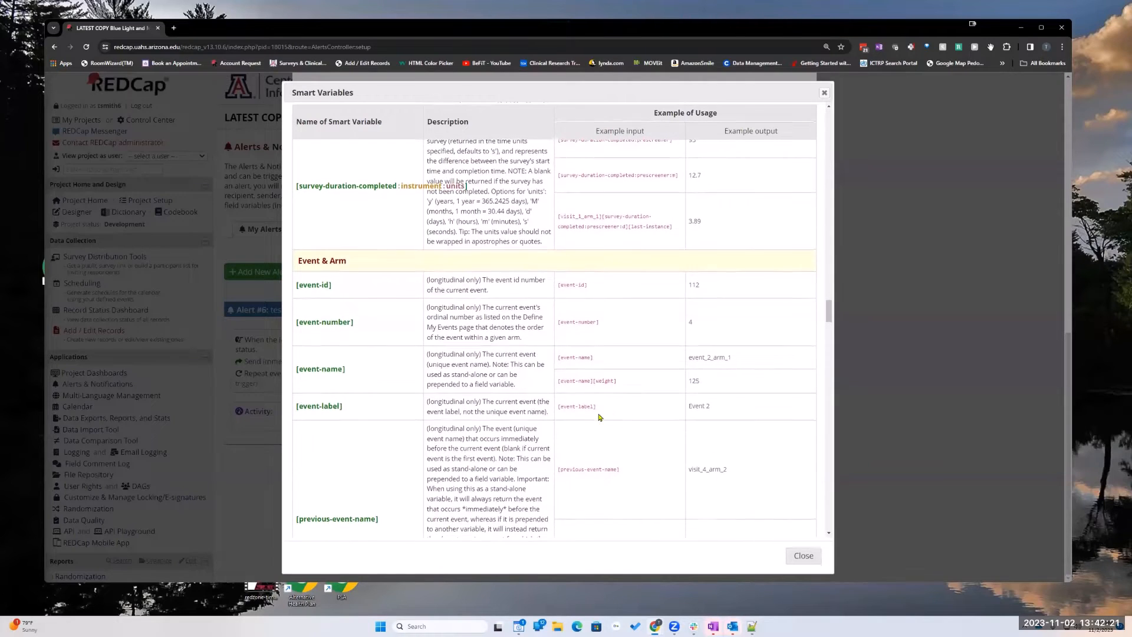
scroll(593, 407, "down", 3)
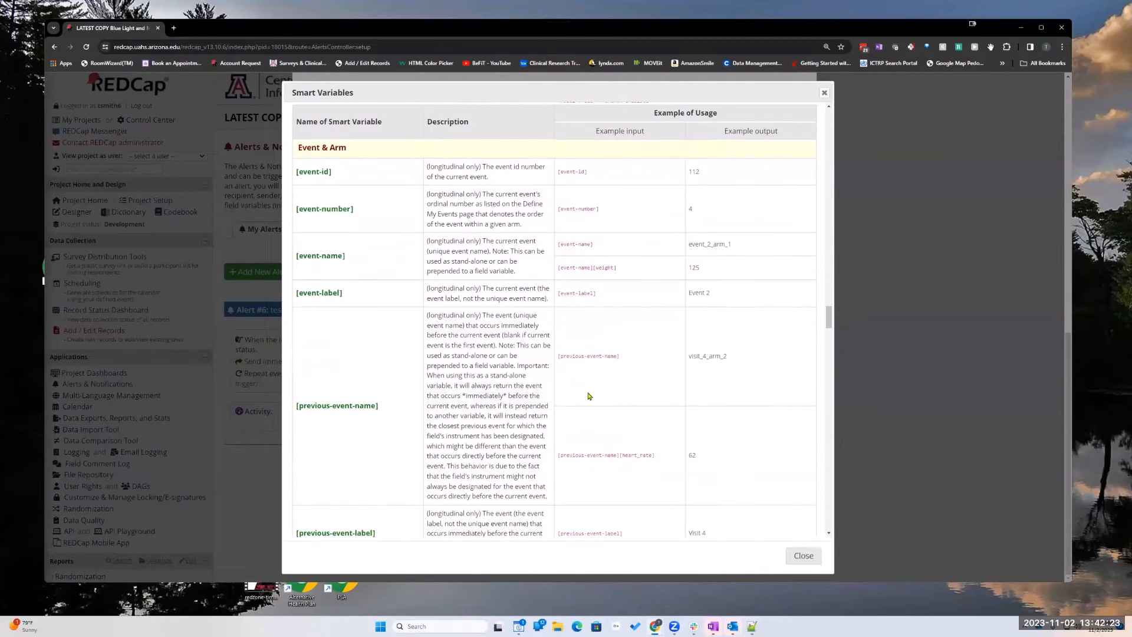
scroll(445, 387, "down", 5)
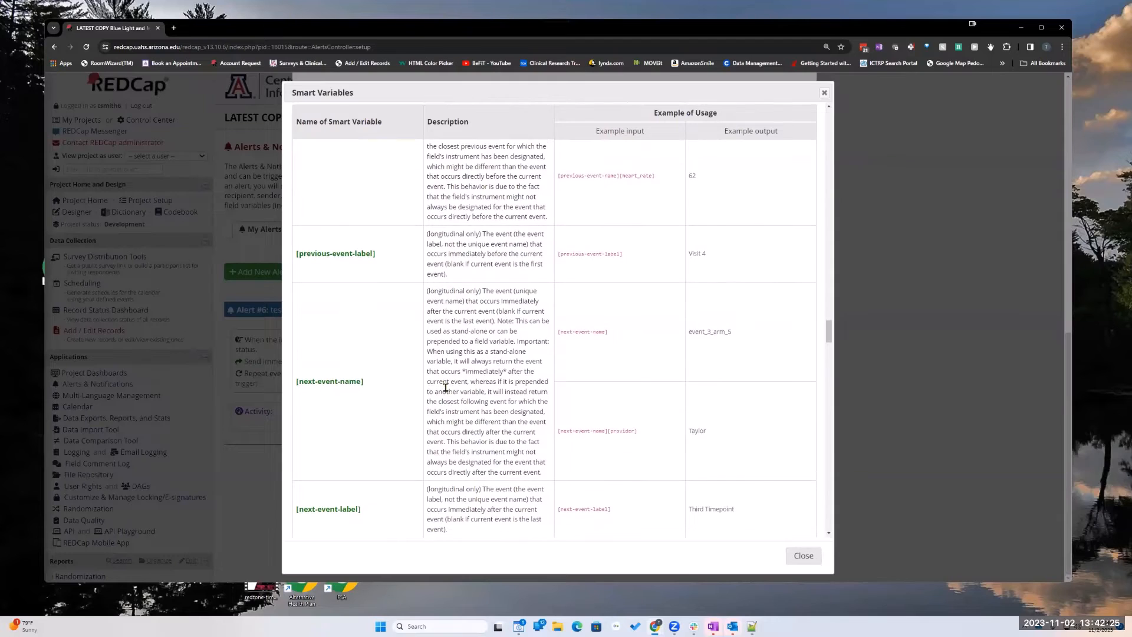
scroll(446, 388, "down", 6)
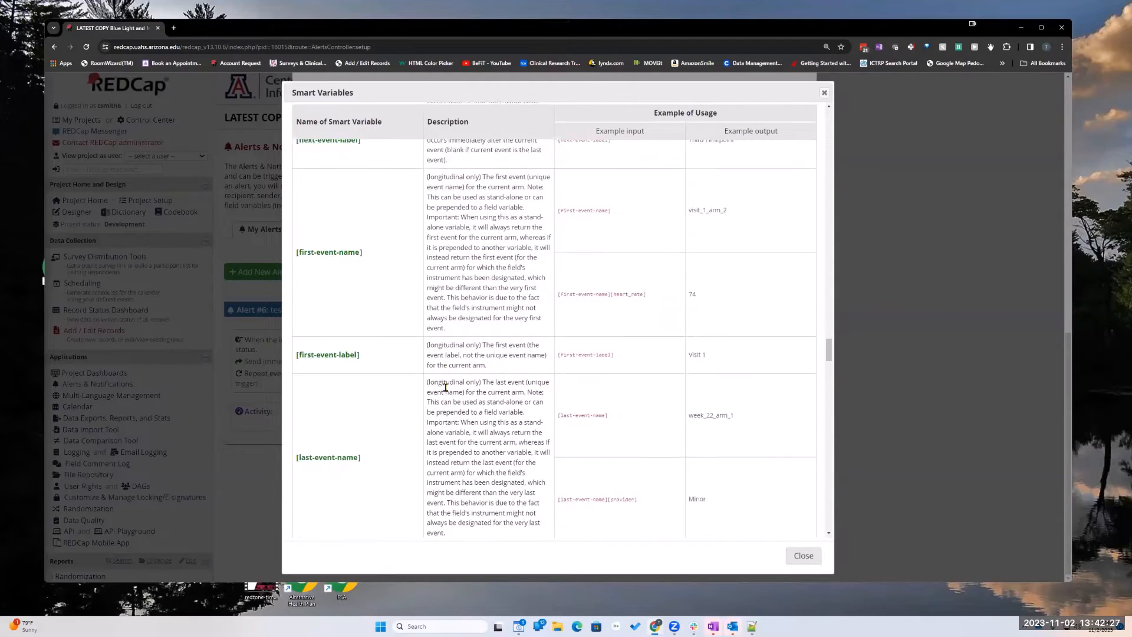
Look over the arm and repeating-instance entries, recheck the first, last and next event names, and close the Smart Variables reference
scroll(445, 388, "down", 5)
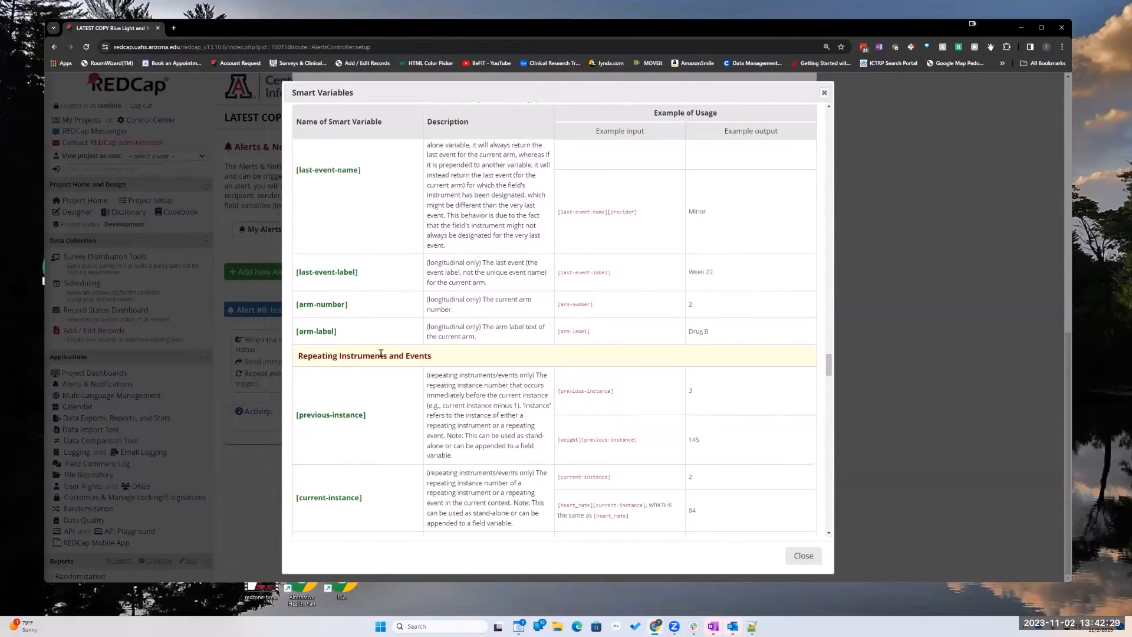
scroll(684, 293, "down", 1)
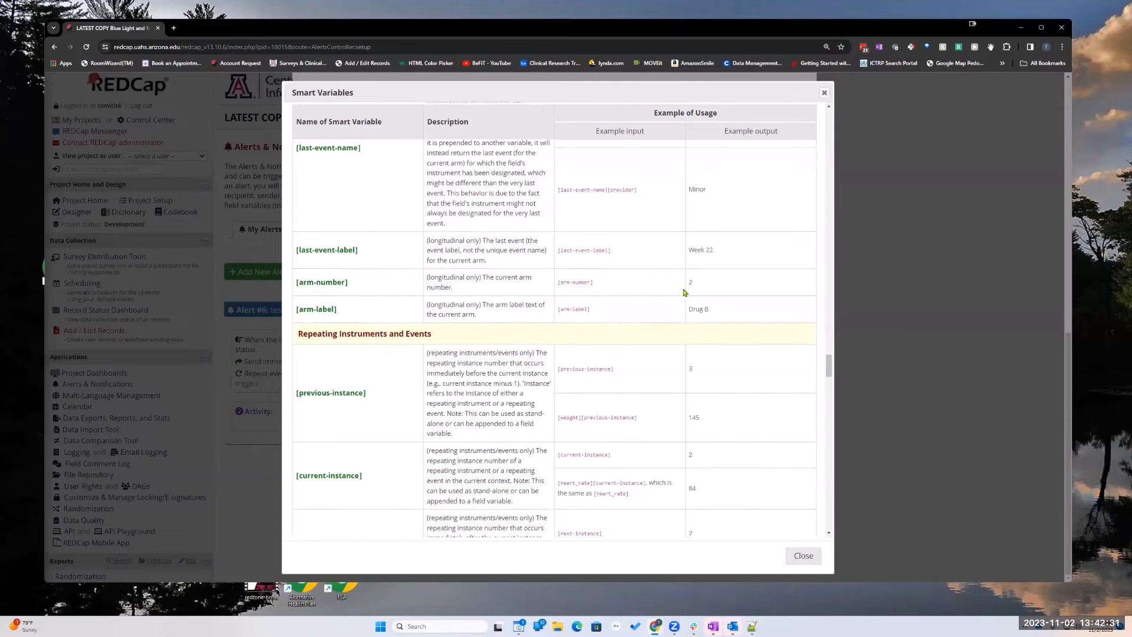
scroll(683, 293, "up", 1)
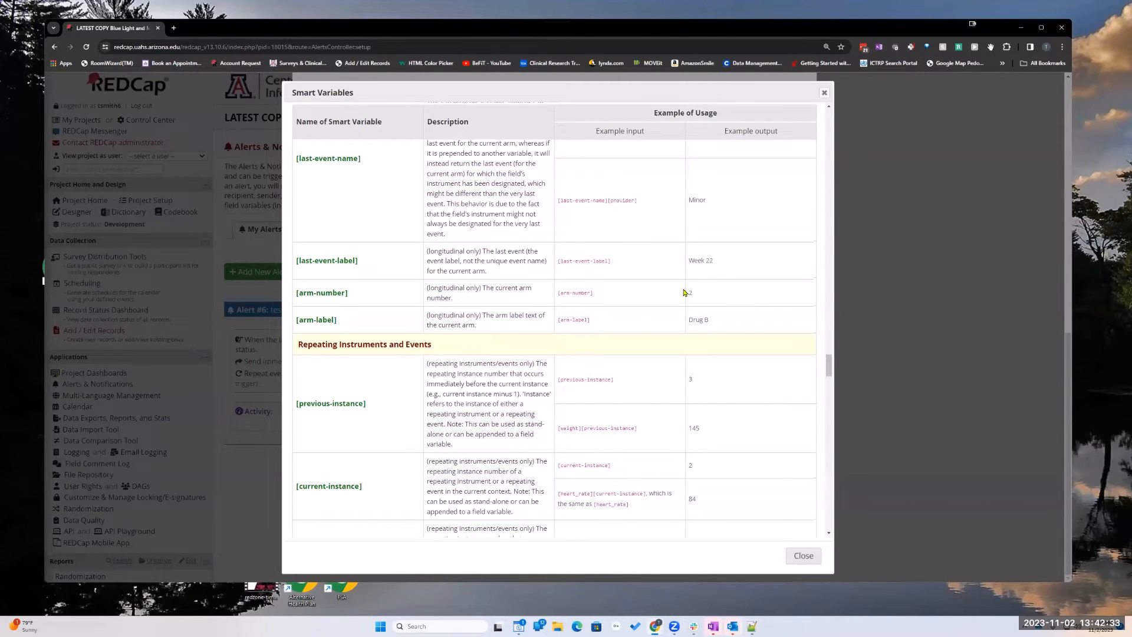
scroll(684, 293, "up", 4)
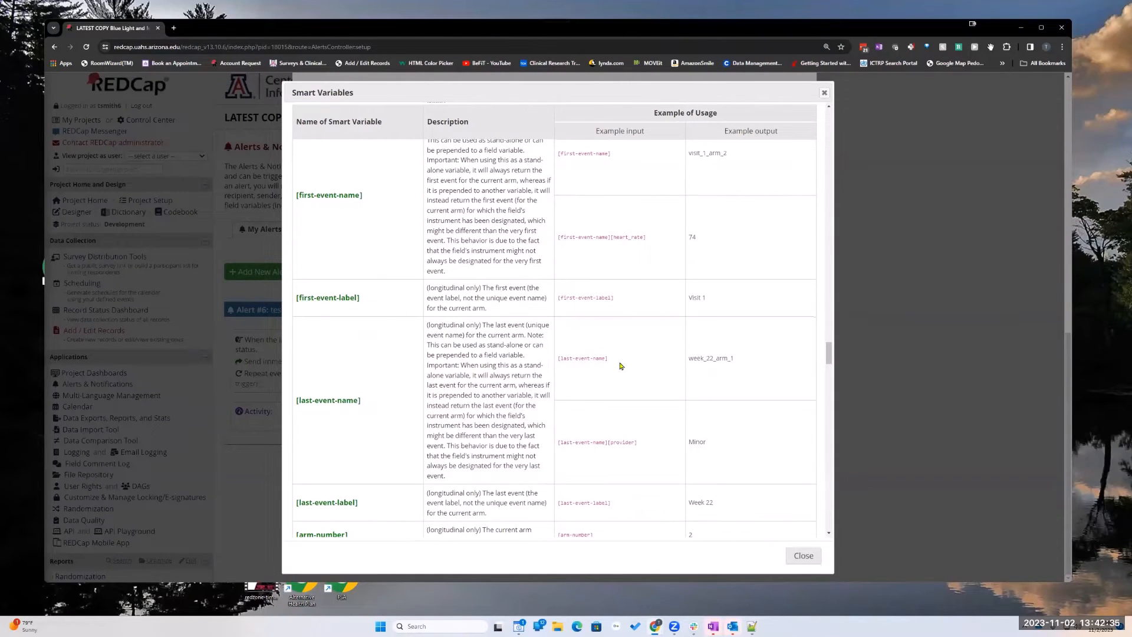
scroll(380, 293, "up", 5)
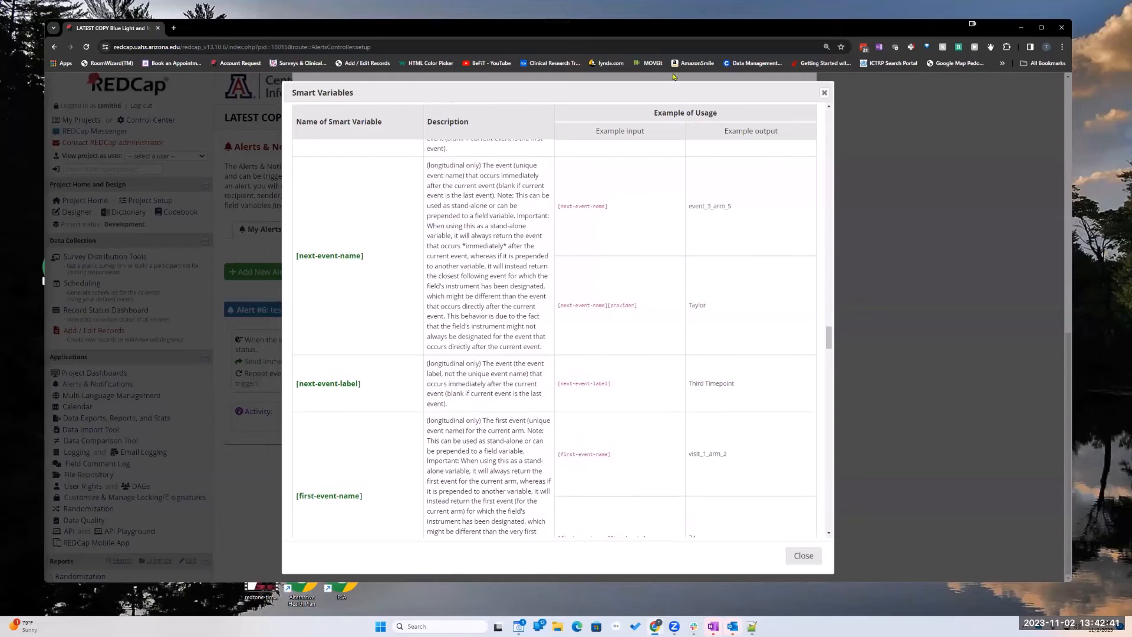
key("Escape")
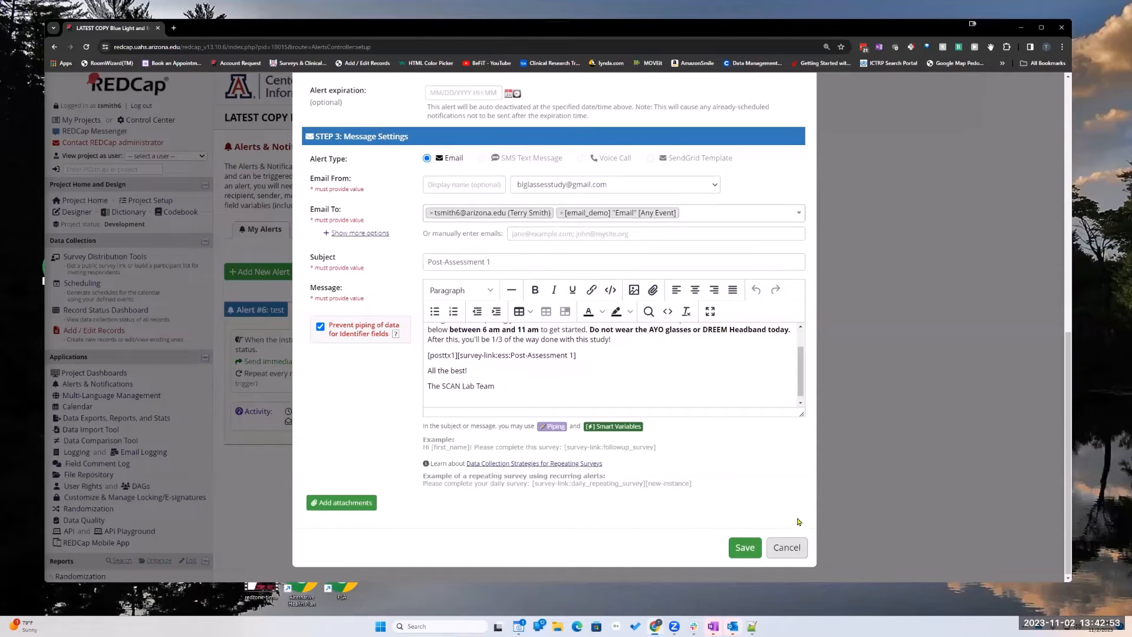
Return to the alert message and highlight the custom text Post-Assessment 1 inside its survey link
scroll(613, 378, "up", 2)
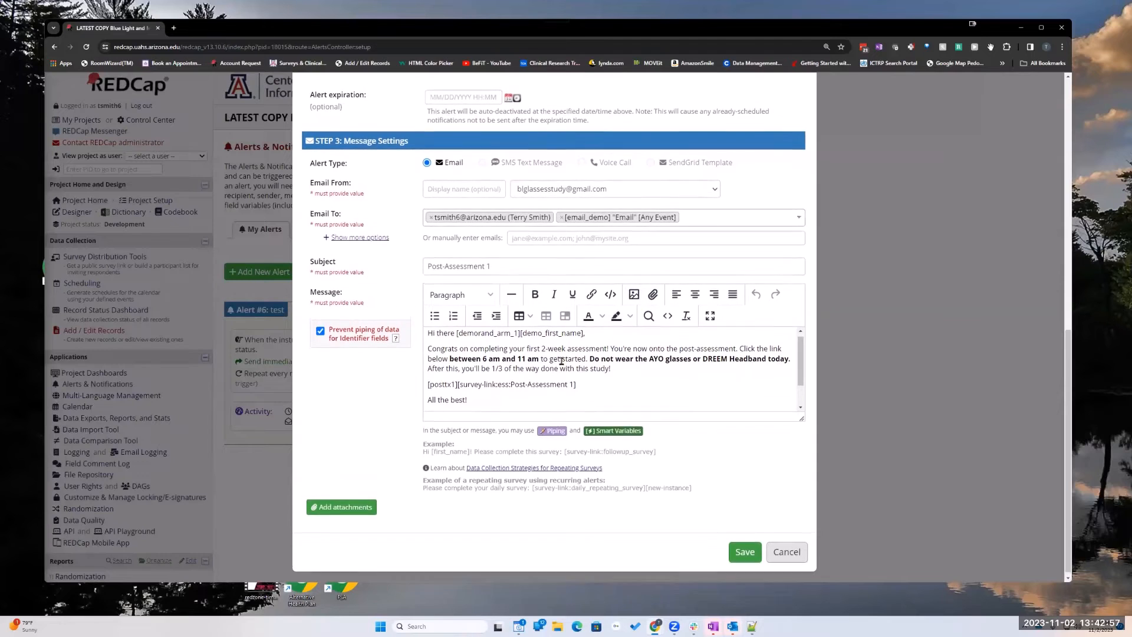
scroll(389, 389, "up", 1)
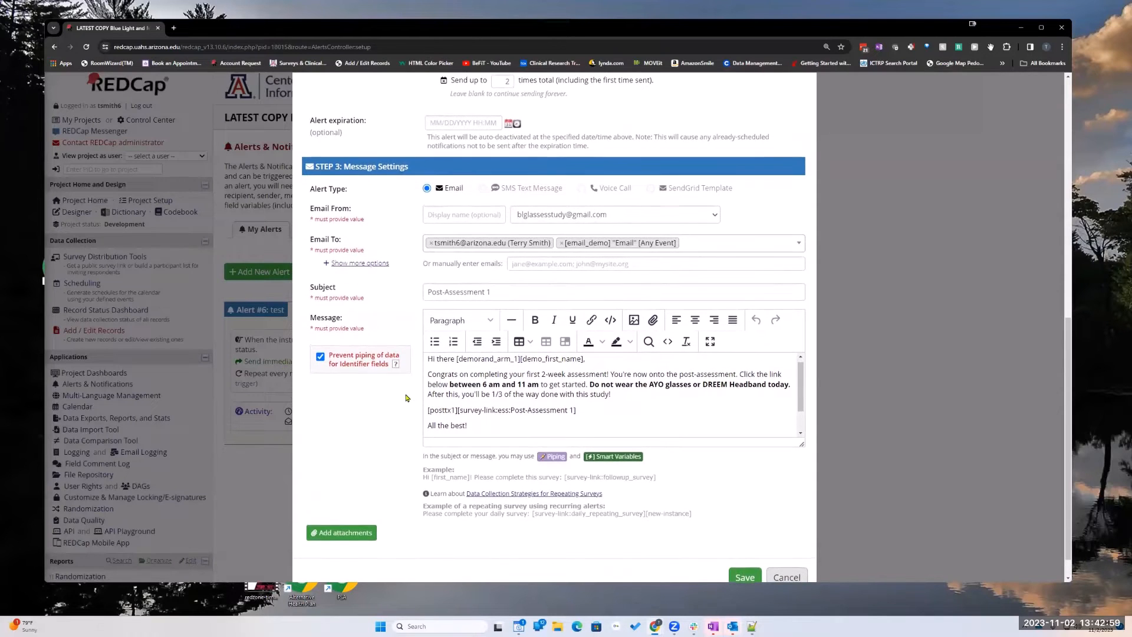
scroll(589, 420, "up", 1)
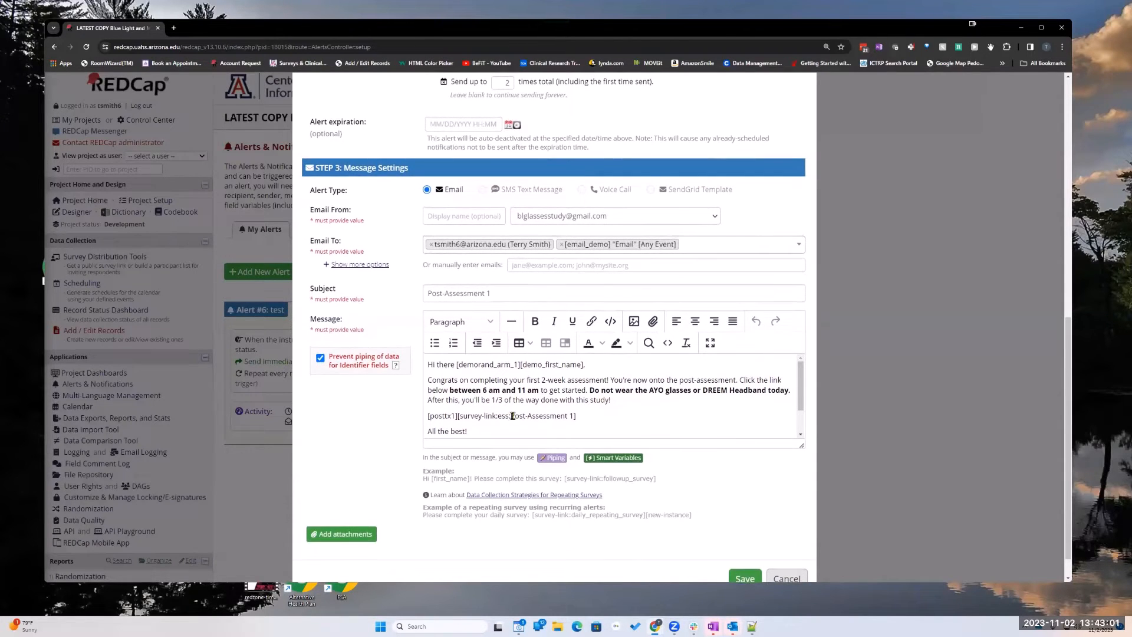
left_click_drag(512, 416, 573, 420)
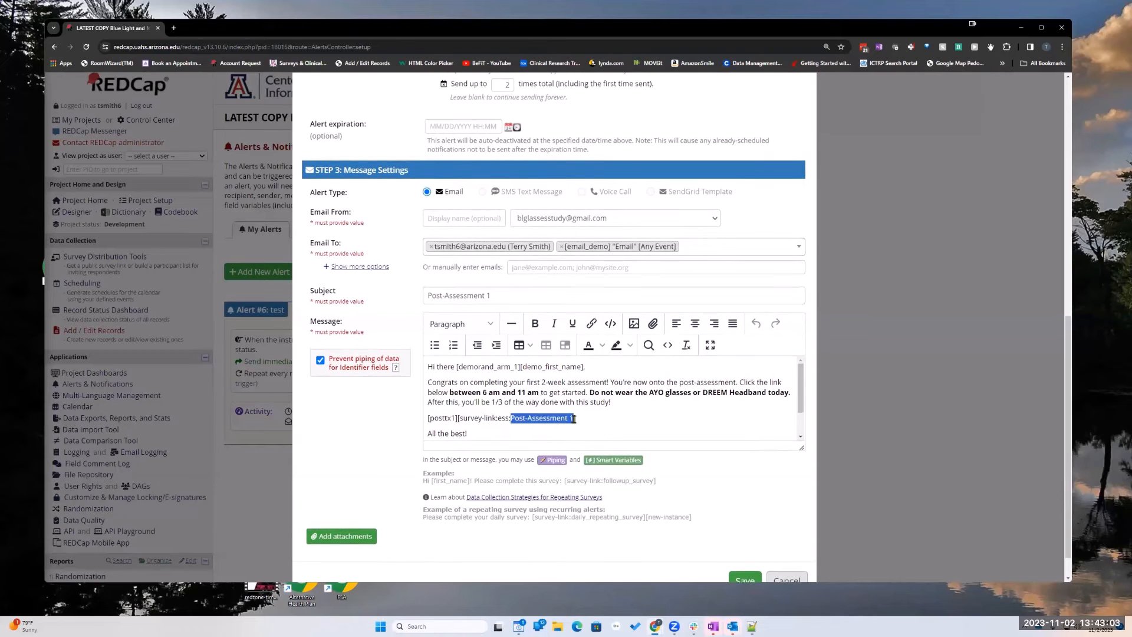
scroll(573, 419, "down", 1)
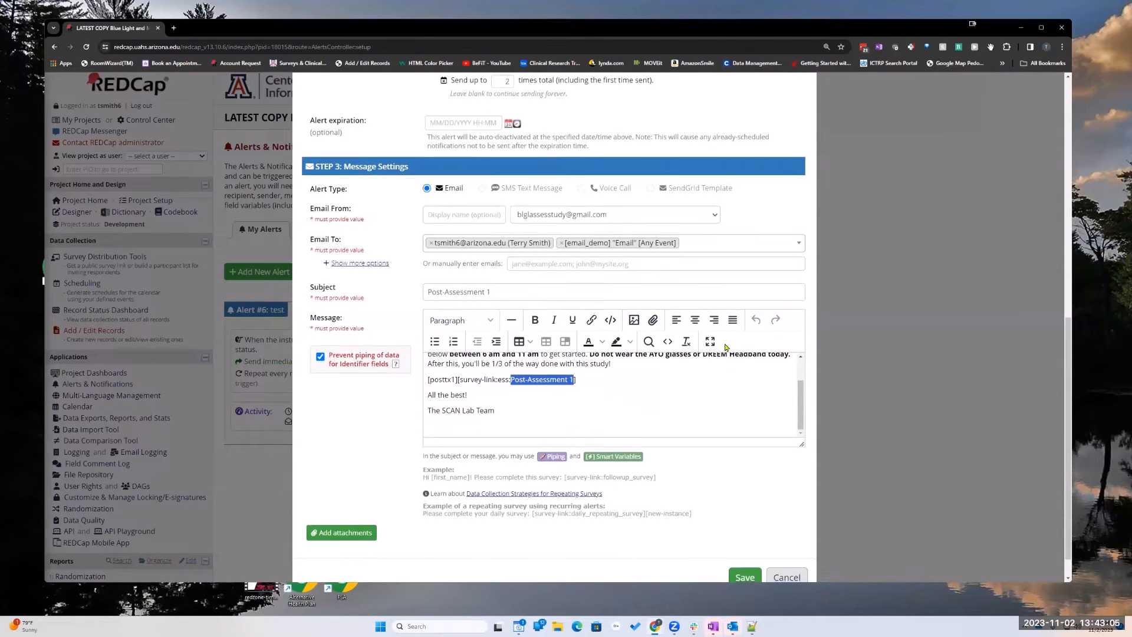
left_click(585, 382)
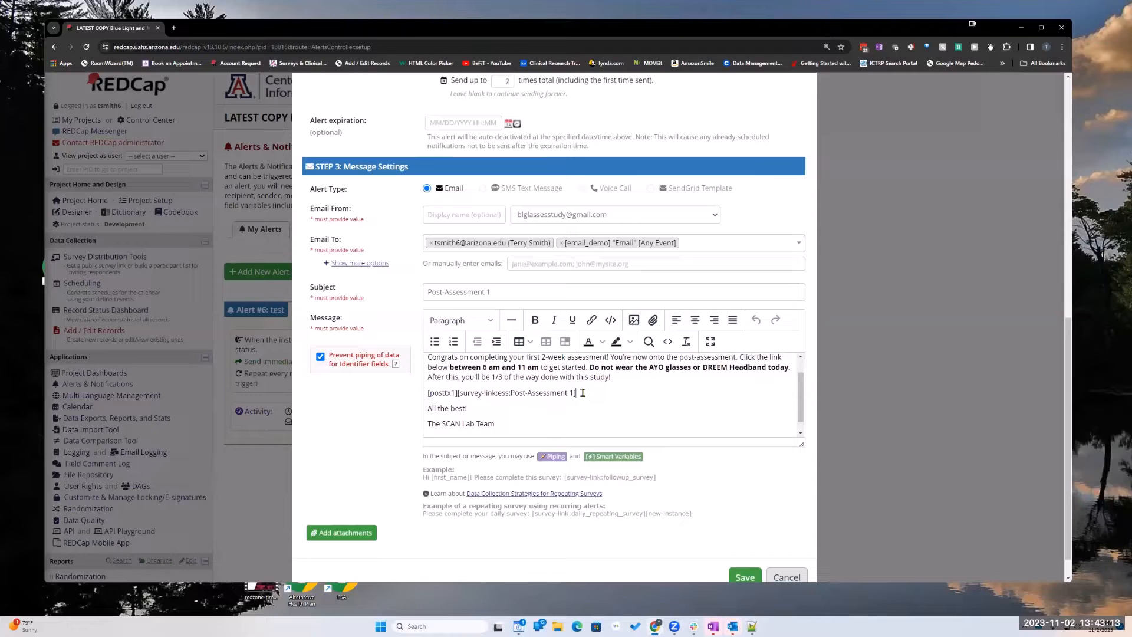
Review the message's survey link and the identifier-field piping option, and close Alert #6 without saving
scroll(583, 389, "down", 1)
scroll(576, 386, "up", 1)
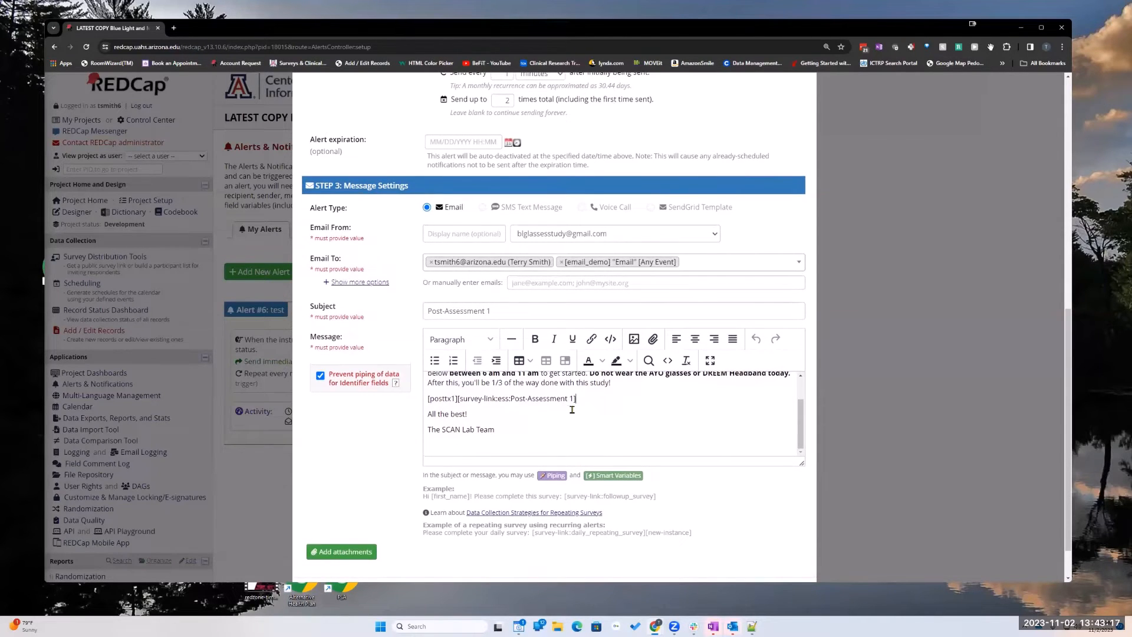
scroll(572, 409, "down", 2)
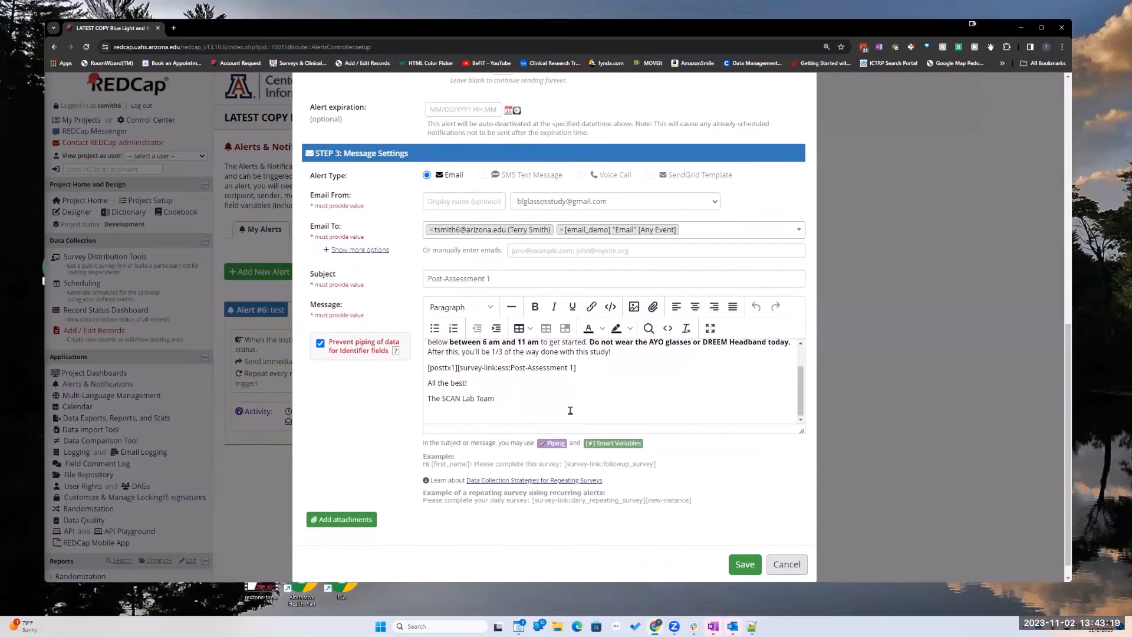
scroll(580, 371, "up", 1)
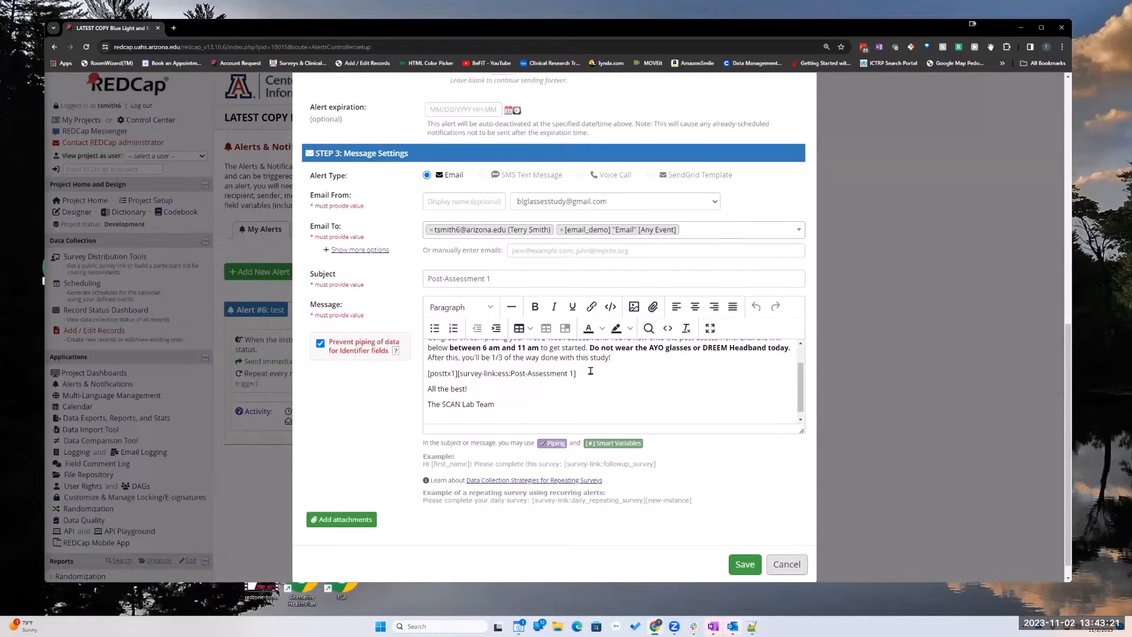
scroll(590, 370, "up", 2)
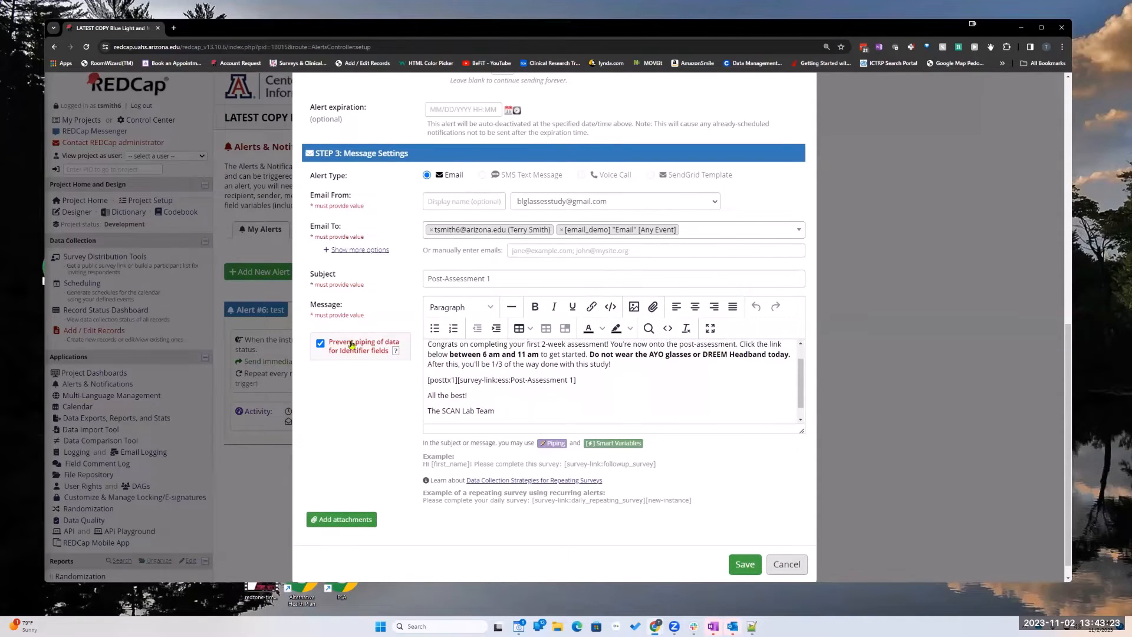
scroll(444, 356, "down", 2)
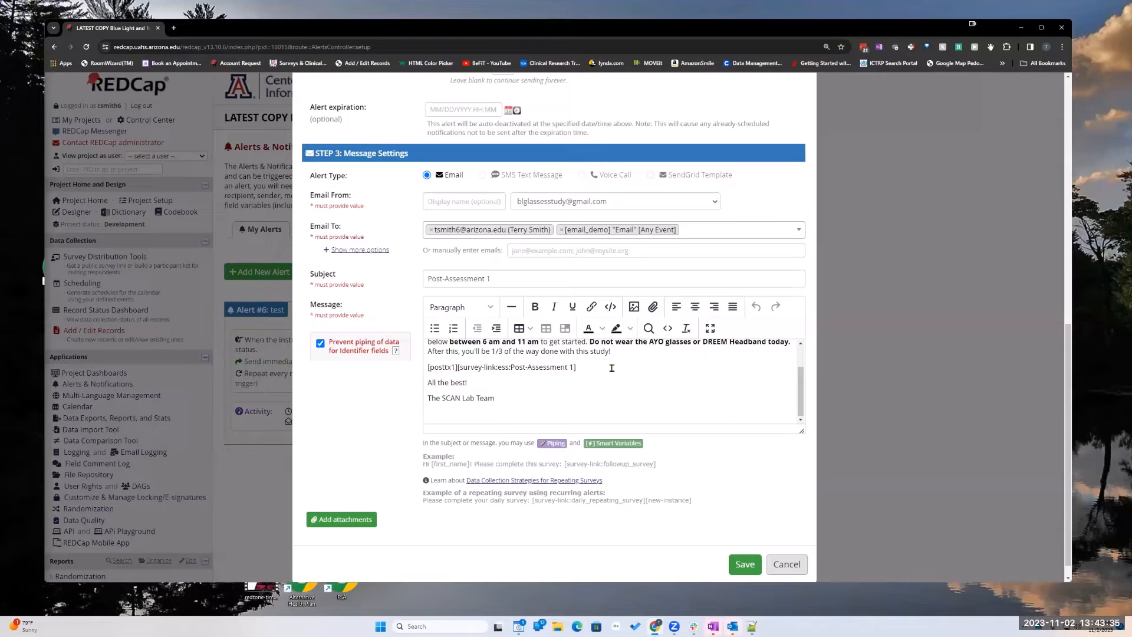
scroll(784, 572, "up", 1)
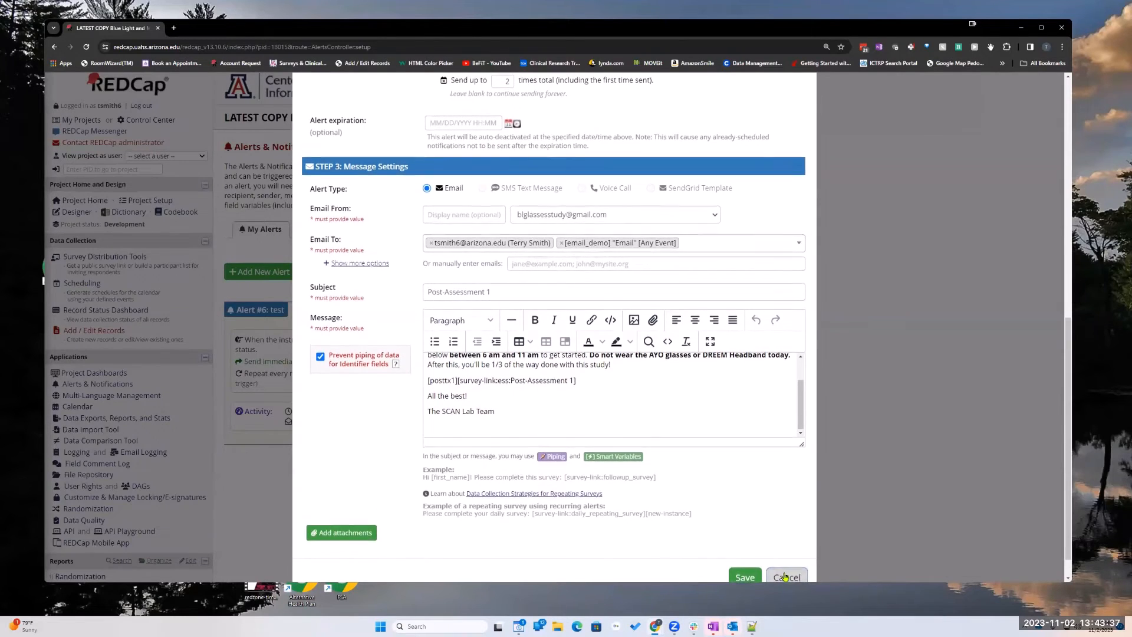
left_click(786, 577)
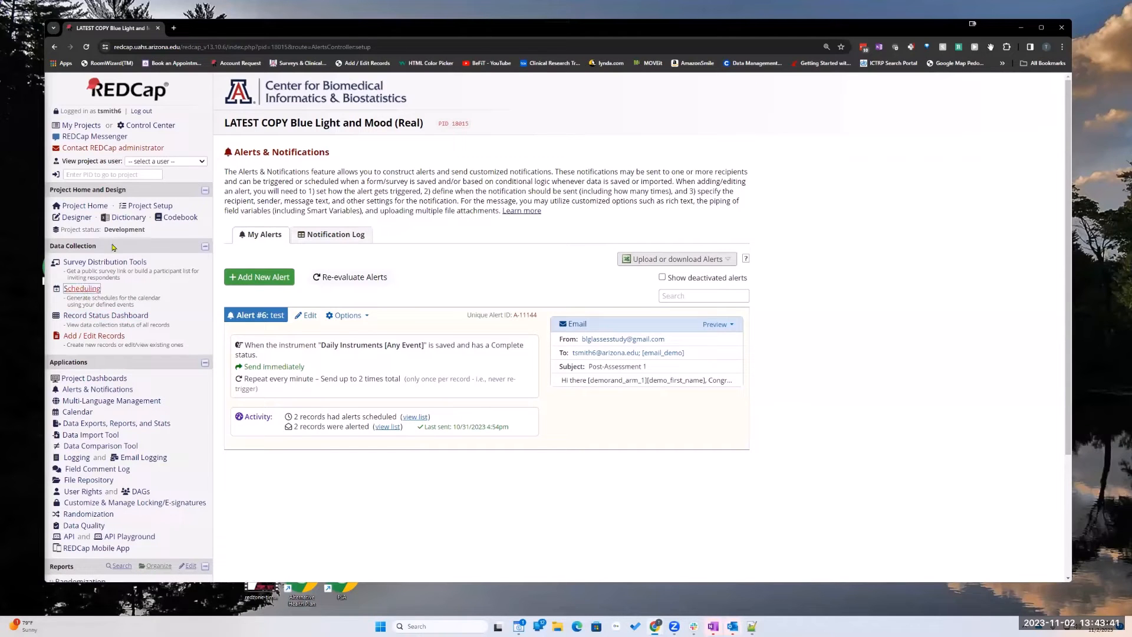
Open the Online Designer and bring up the Ess instrument's automated invitation settings for the pretx1 event
left_click(77, 218)
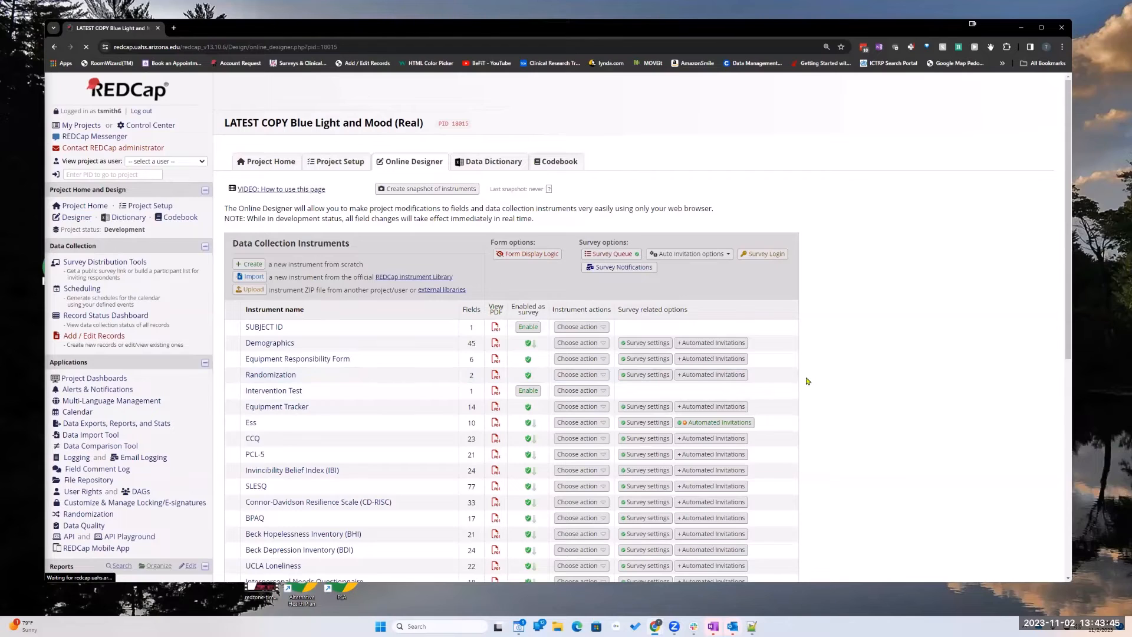
left_click(724, 423)
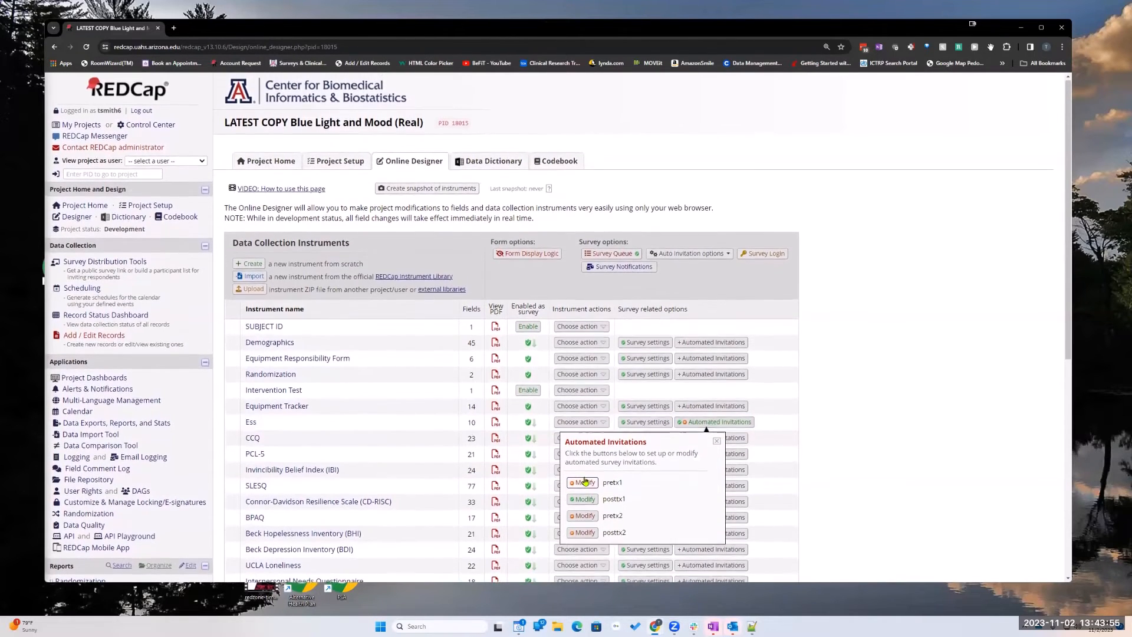
scroll(591, 487, "down", 1)
left_click(584, 462)
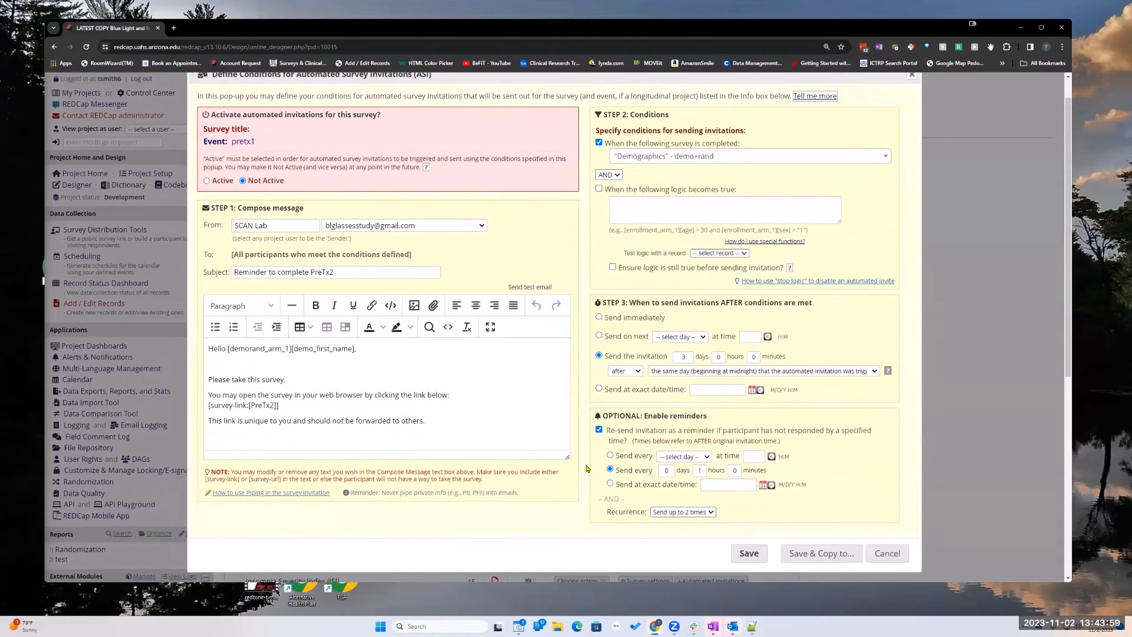
Examine the pretx1 automated invitation's message, sending conditions, timing and reminder settings
scroll(564, 453, "up", 1)
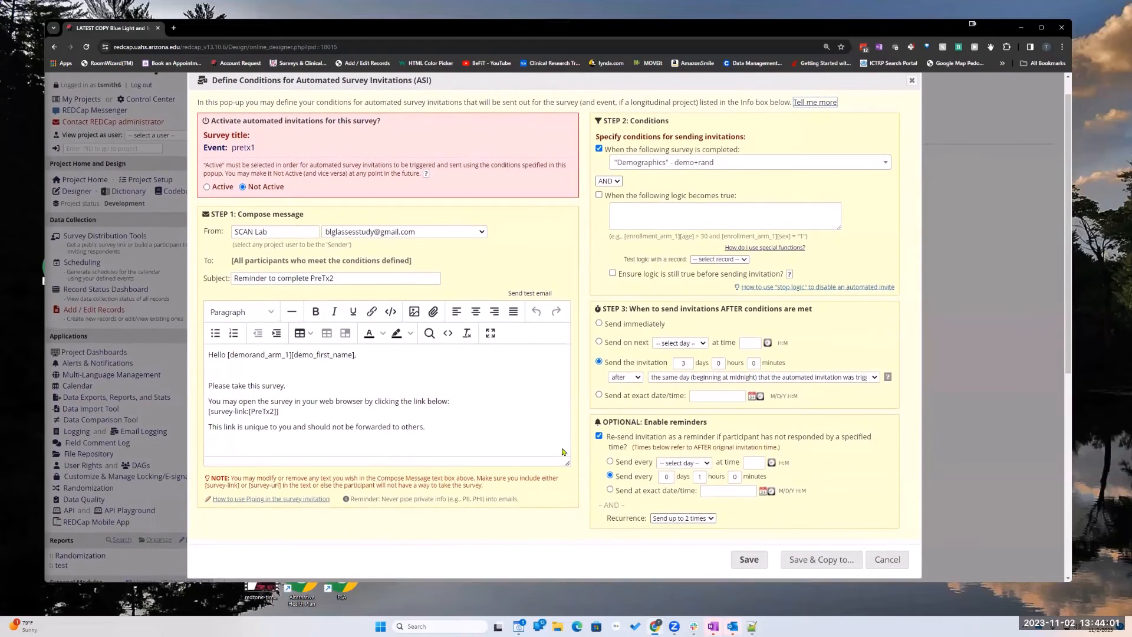
scroll(554, 443, "down", 1)
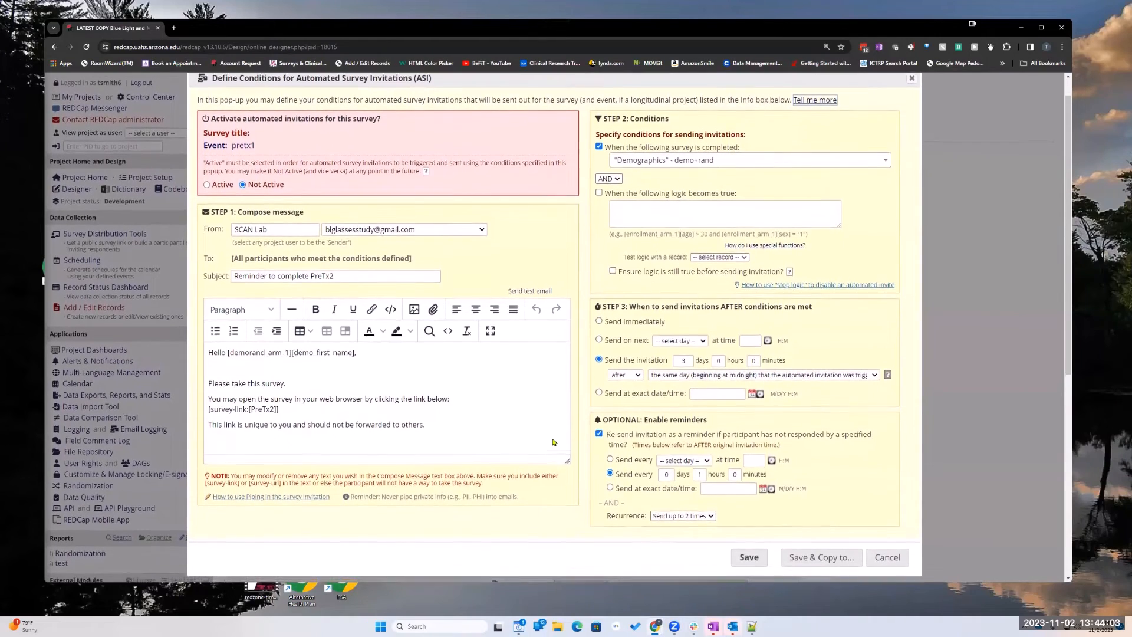
scroll(554, 442, "down", 1)
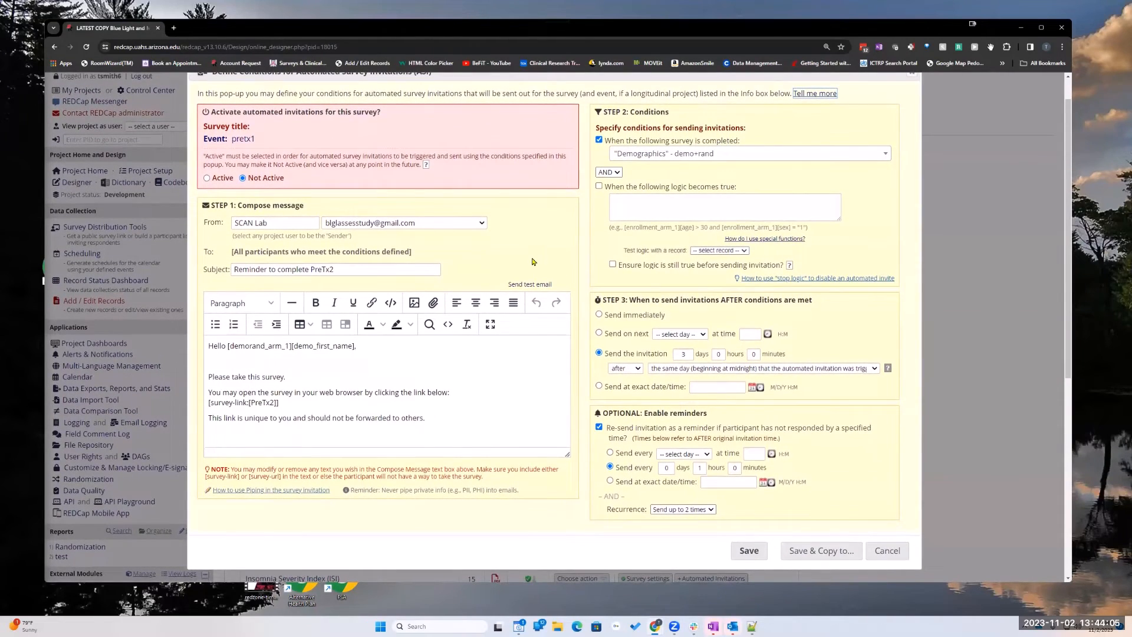
scroll(494, 257, "up", 1)
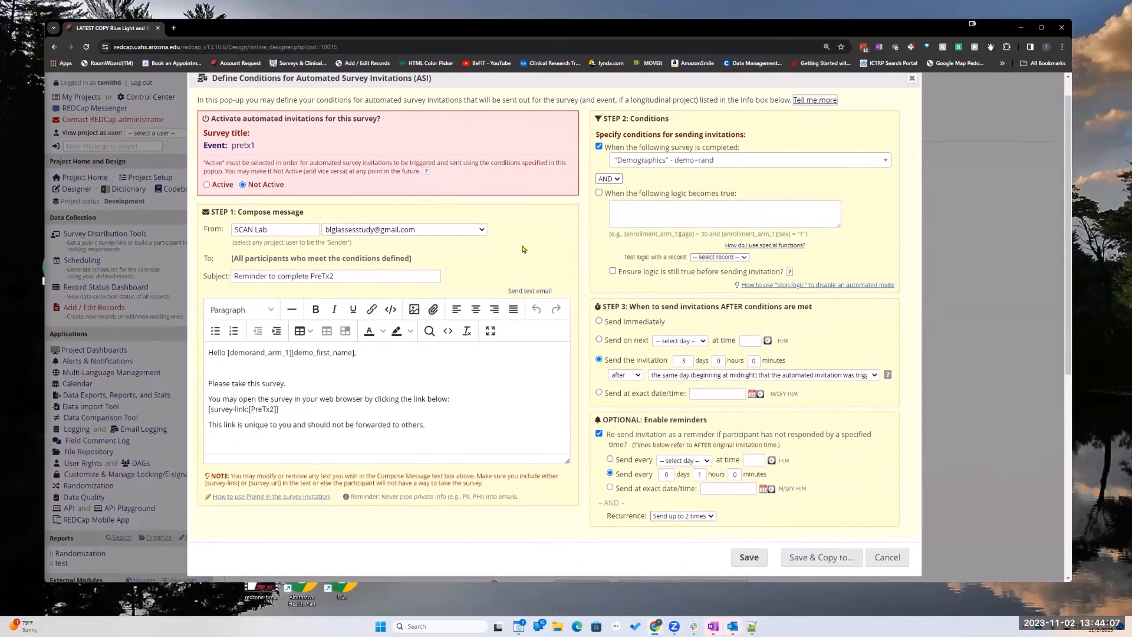
Review the pretx1 invitation's sending conditions and highlight the condition text "When the following survey is completed:"
scroll(794, 163, "down", 1)
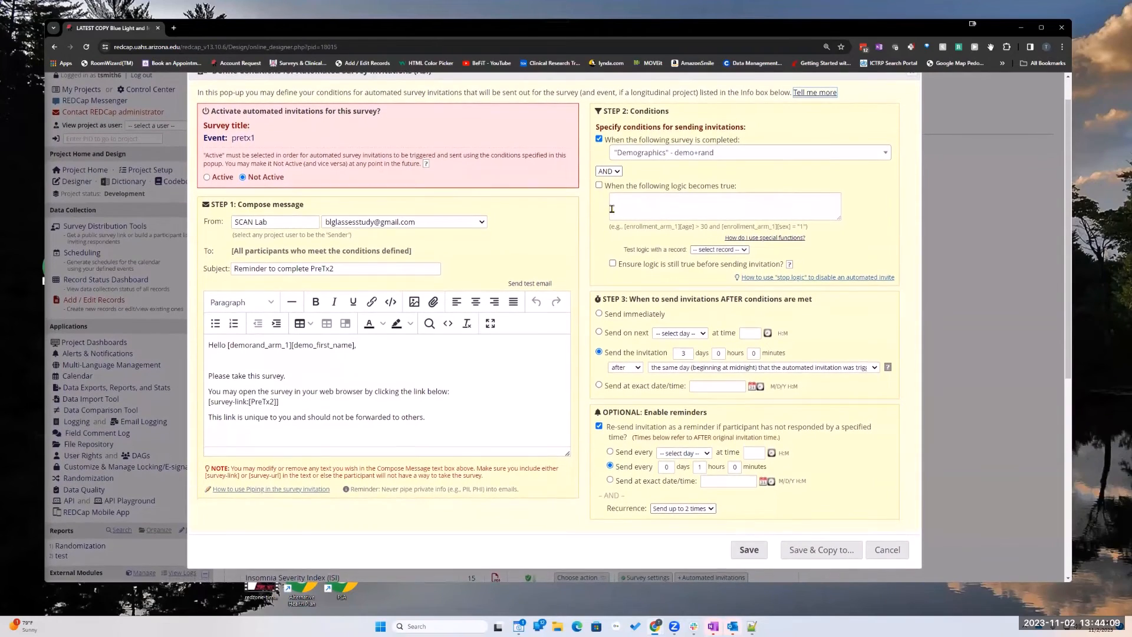
scroll(657, 175, "down", 1)
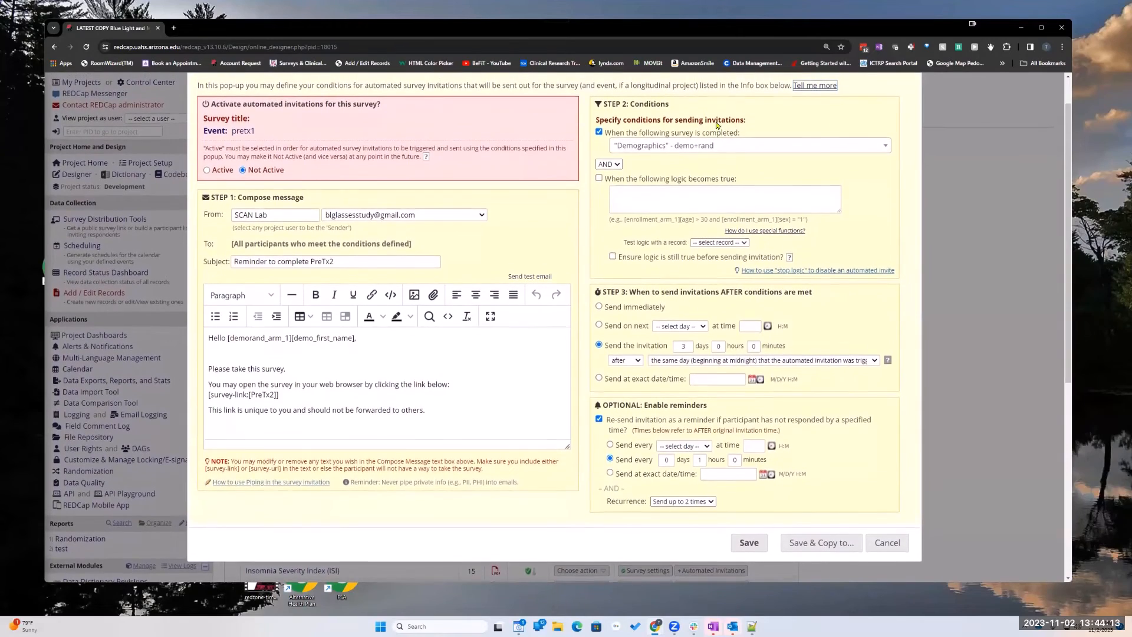
scroll(742, 147, "down", 1)
scroll(751, 157, "up", 1)
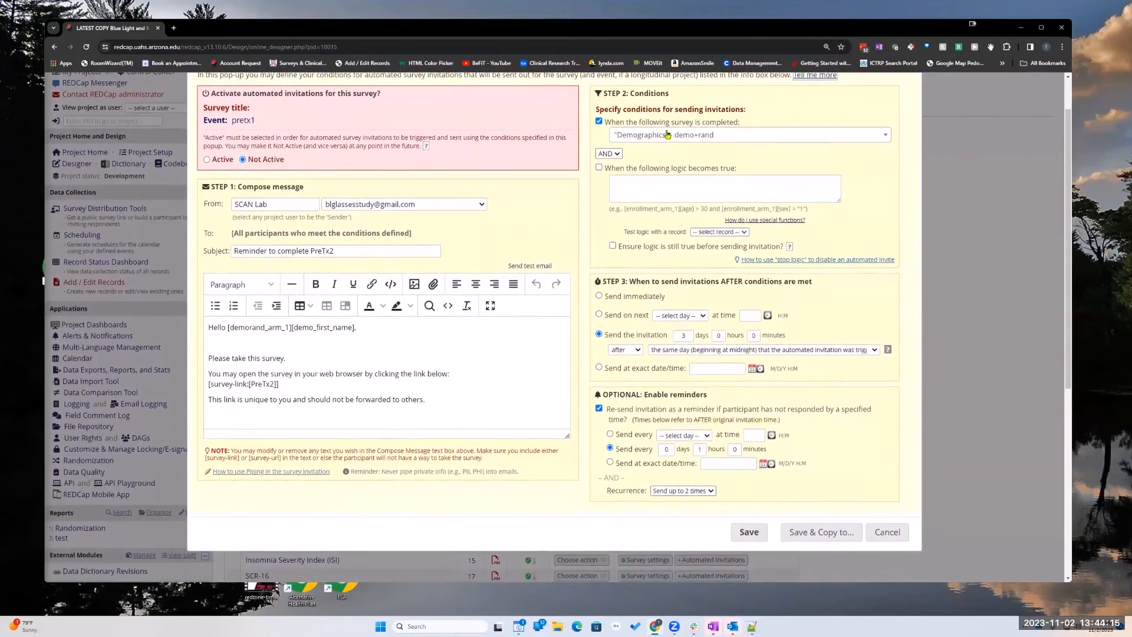
left_click_drag(606, 127, 618, 128)
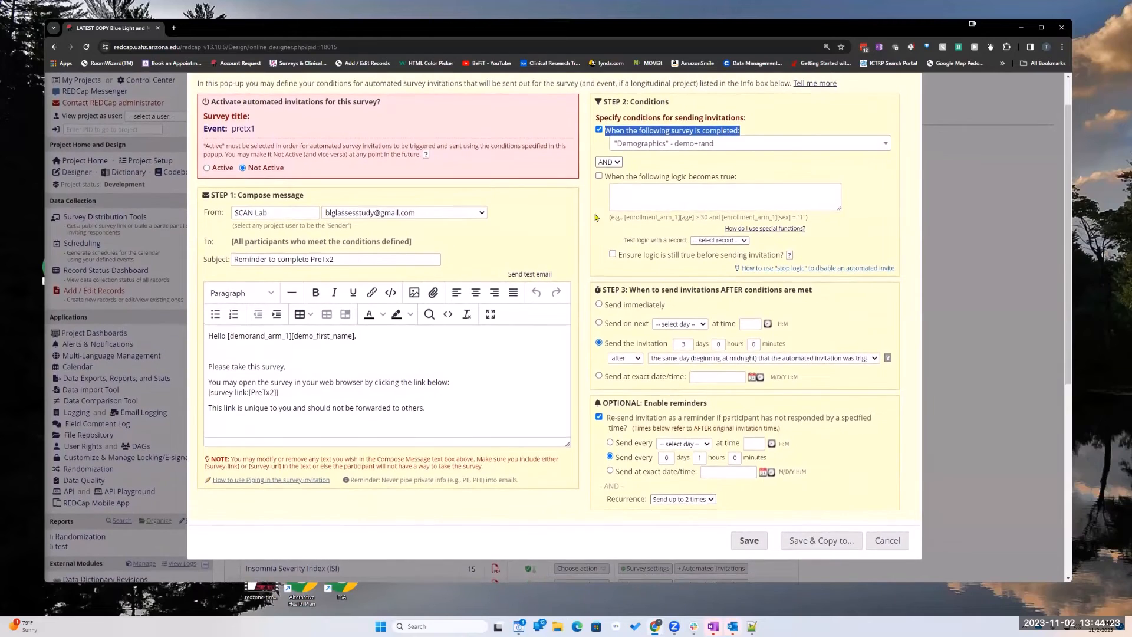
Highlight "for this survey" in the invitation's activation heading, and close the automated invitation settings without saving
scroll(244, 83, "down", 1)
scroll(316, 178, "up", 2)
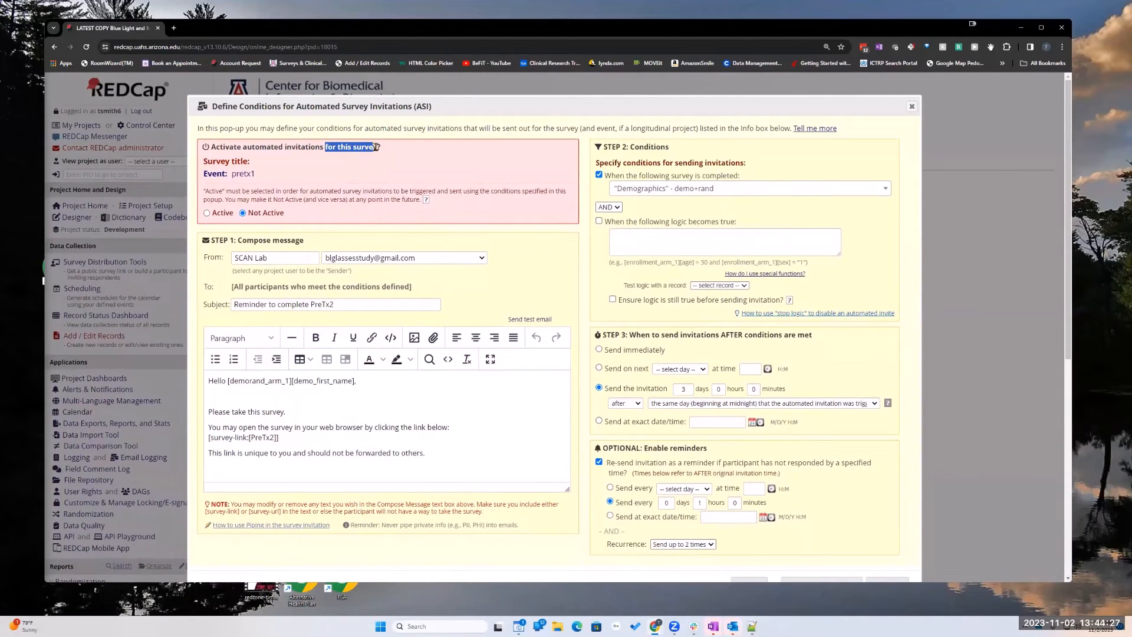
scroll(914, 561, "down", 1)
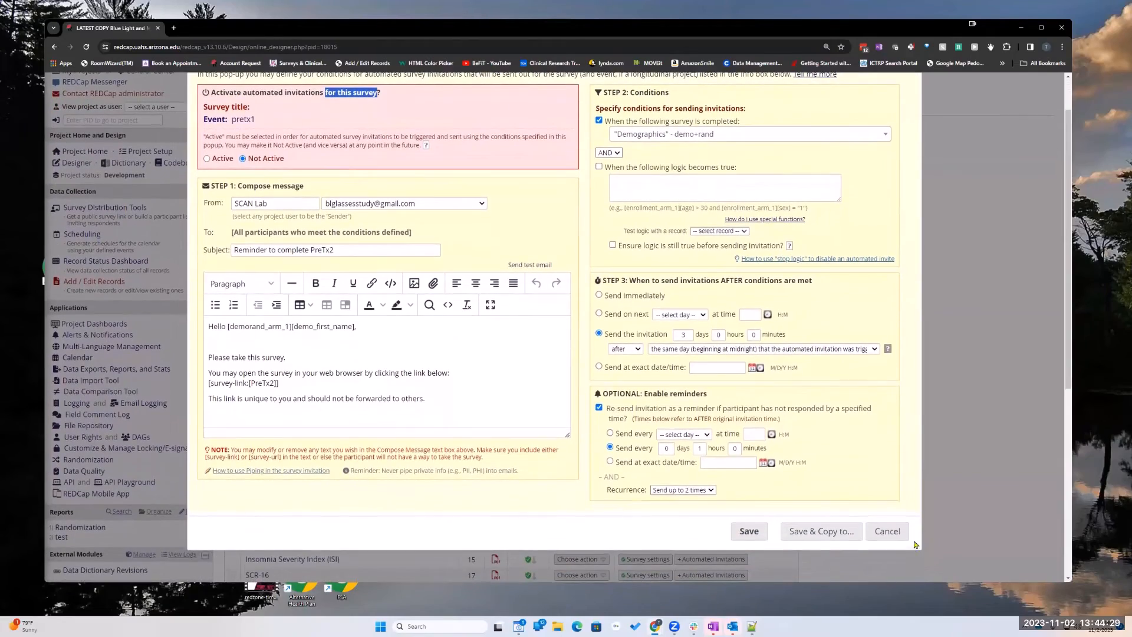
left_click(887, 531)
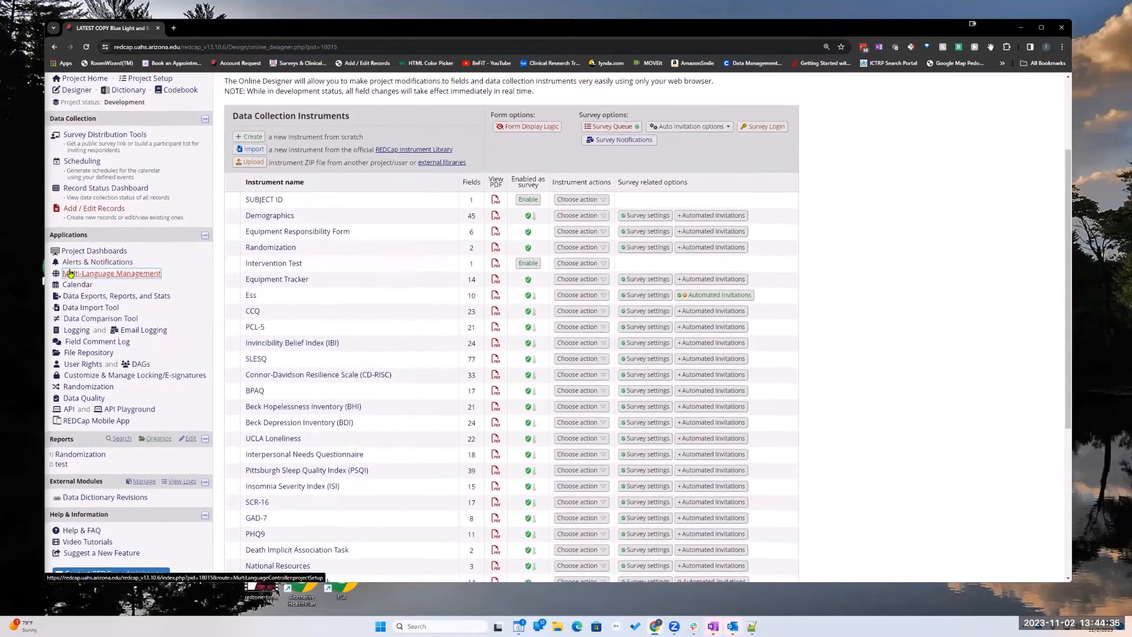
scroll(70, 272, "down", 1)
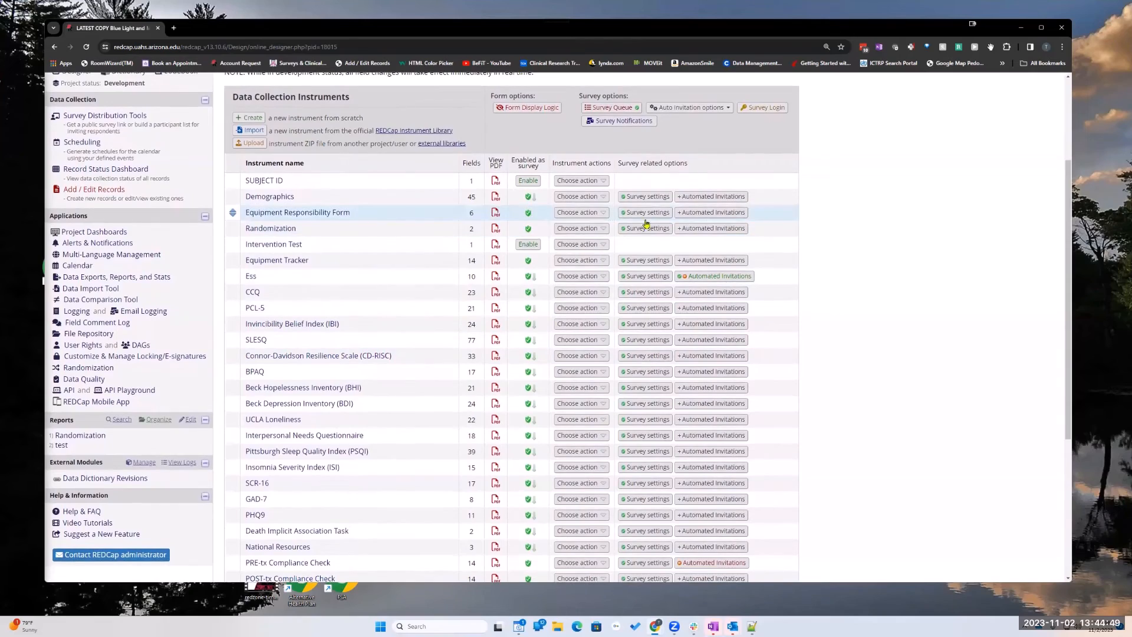
scroll(354, 324, "down", 1)
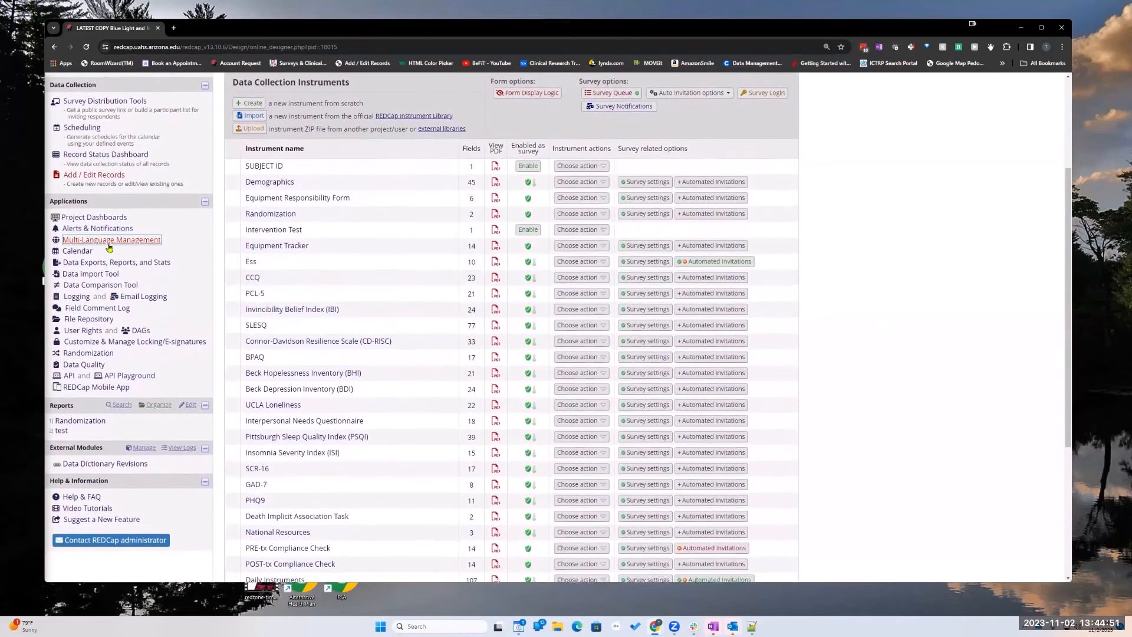
scroll(97, 237, "up", 1)
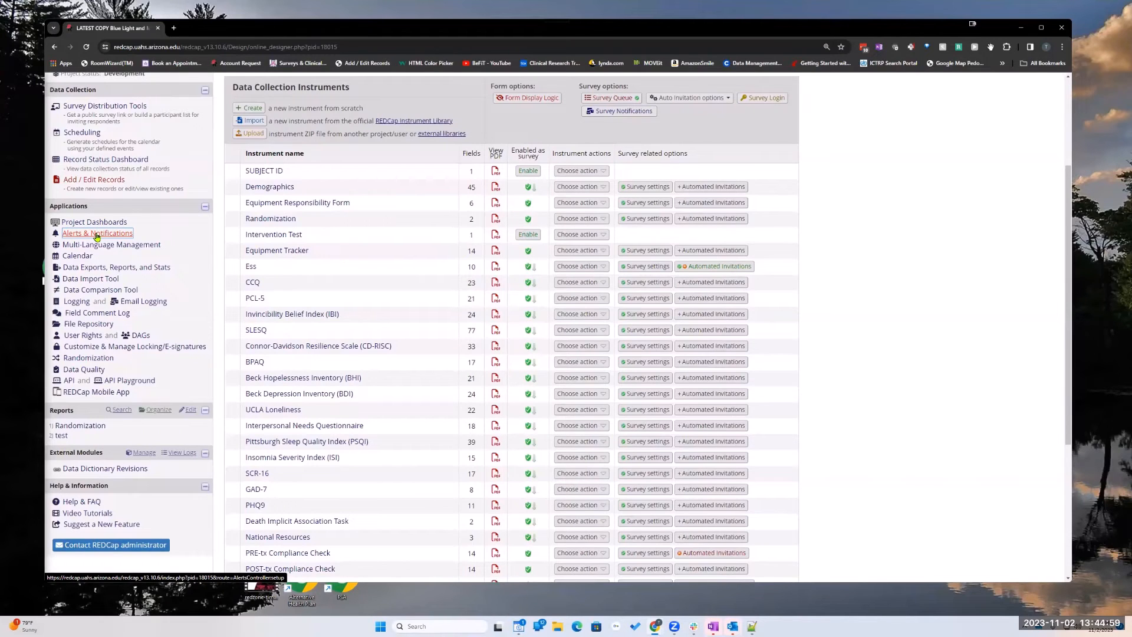
scroll(99, 239, "up", 1)
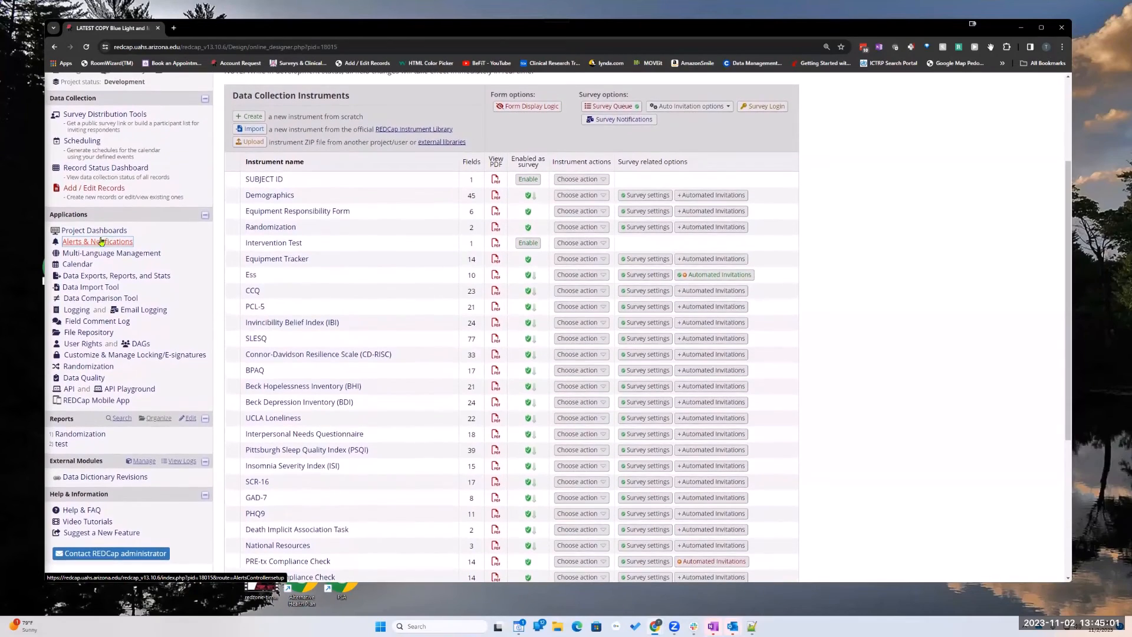
scroll(106, 242, "down", 1)
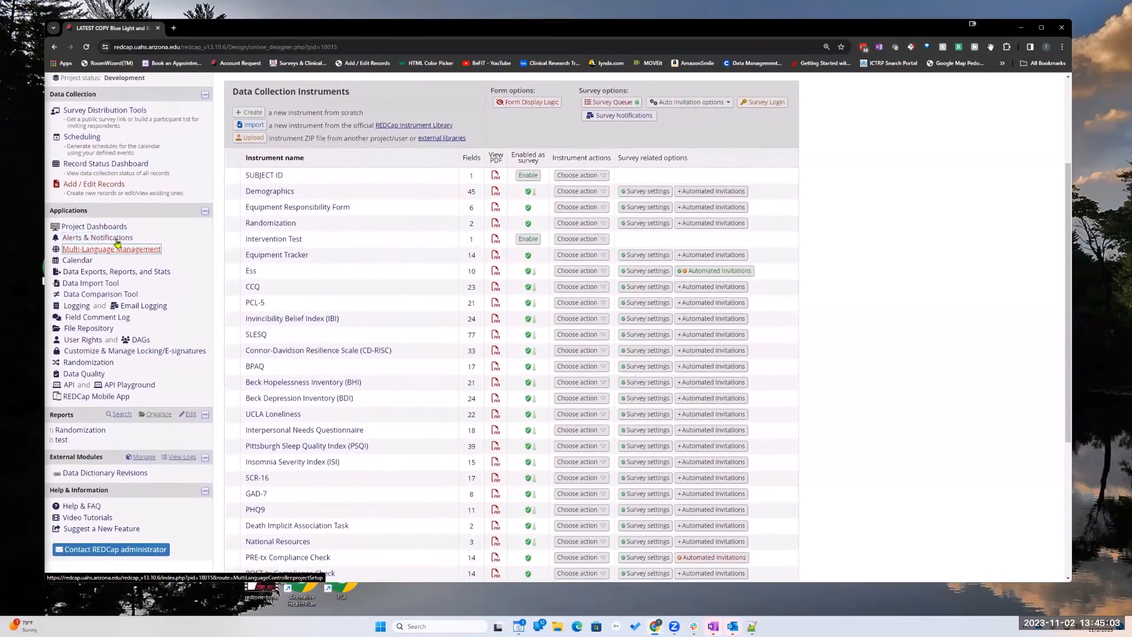
scroll(571, 206, "down", 1)
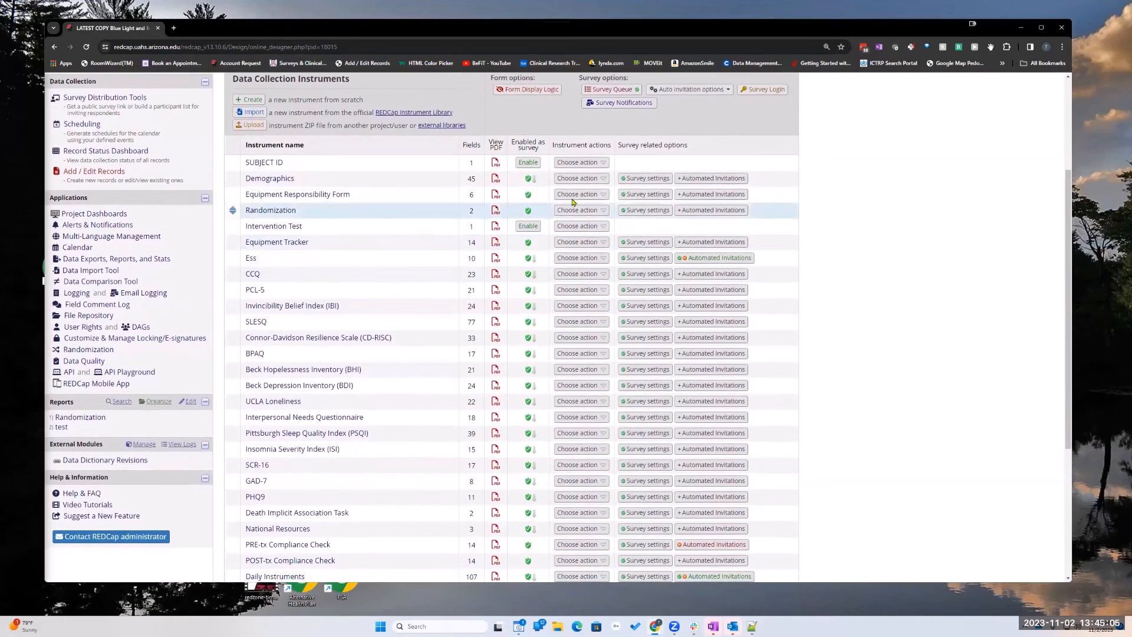
scroll(720, 260, "up", 2)
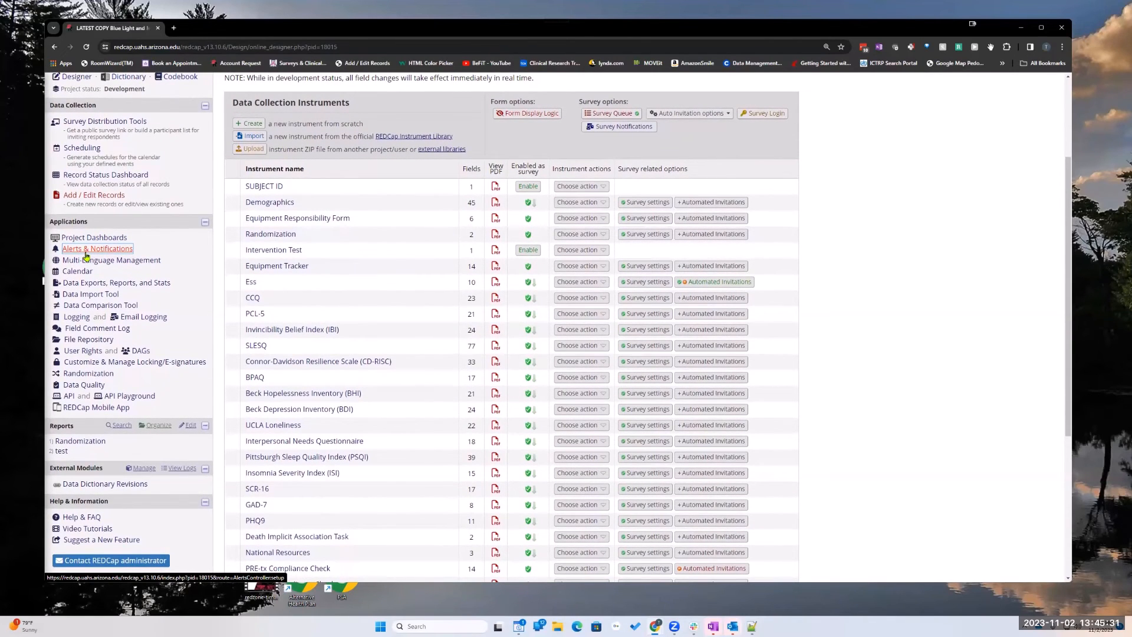
scroll(87, 256, "up", 1)
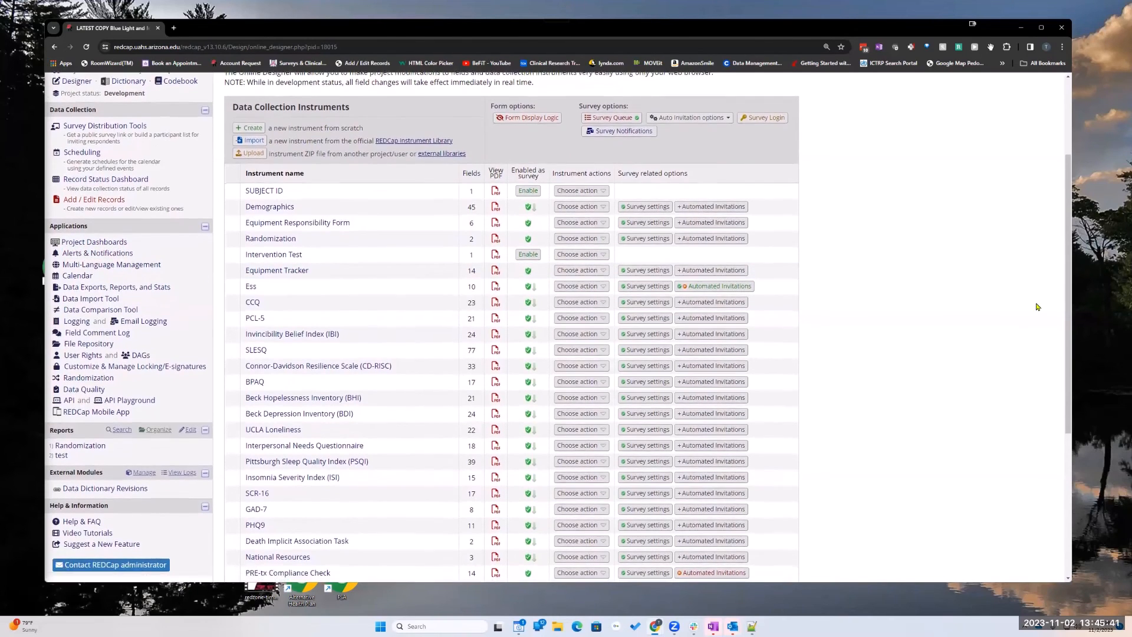
scroll(1038, 307, "down", 1)
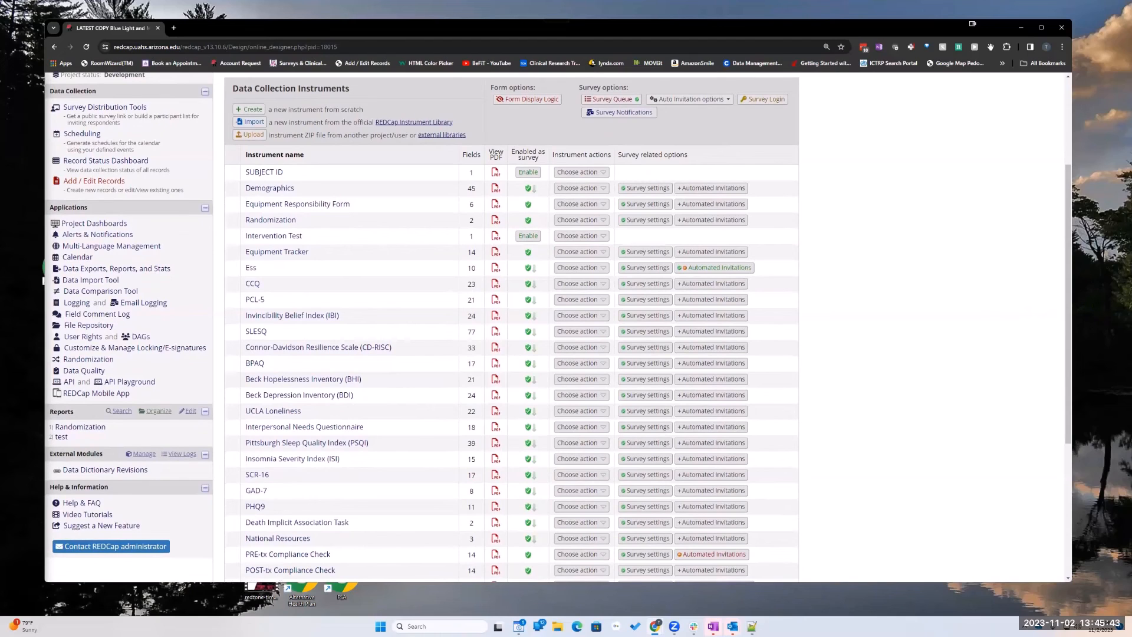